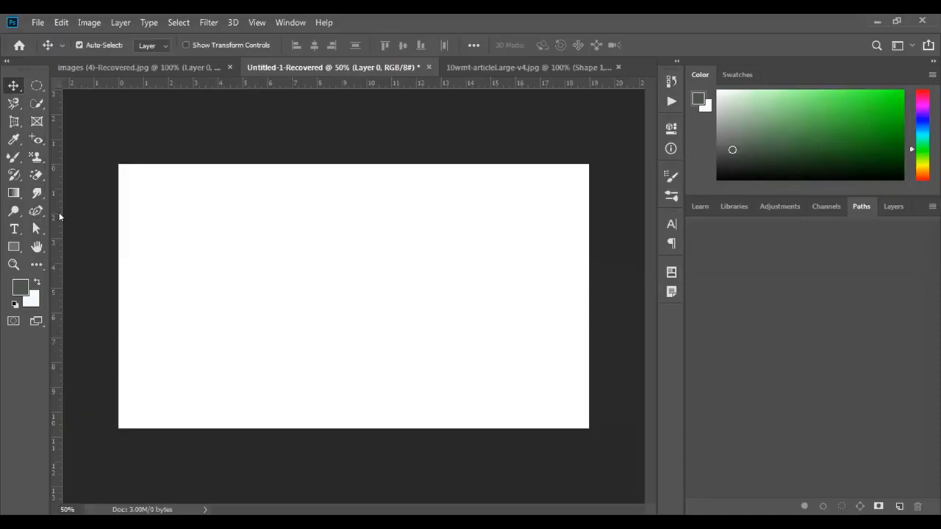
Step: Show the document's layers and look over the variants of the pen and type tools
click(893, 206)
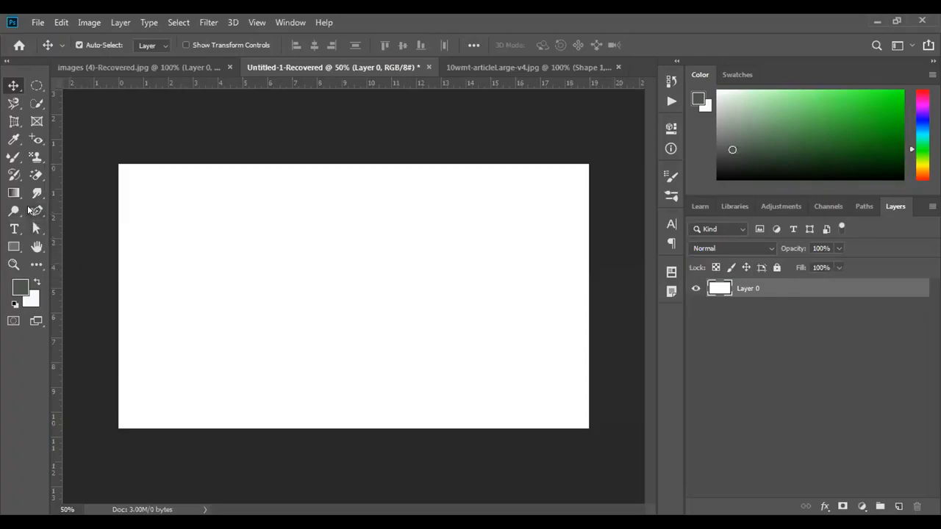
click(35, 211)
right_click(35, 211)
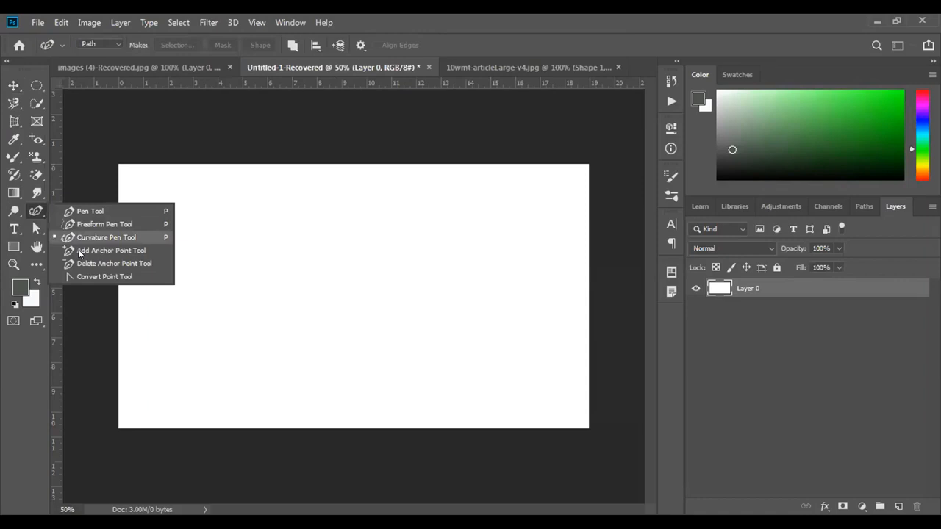
click(11, 225)
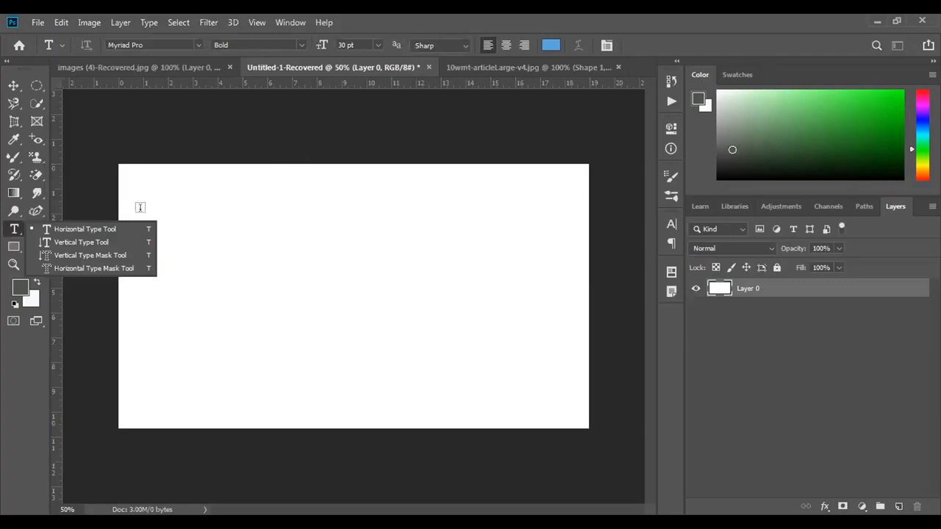
Step: Draw a rectangle shape about 488 × 300 px in the upper-left part of the white canvas
click(13, 246)
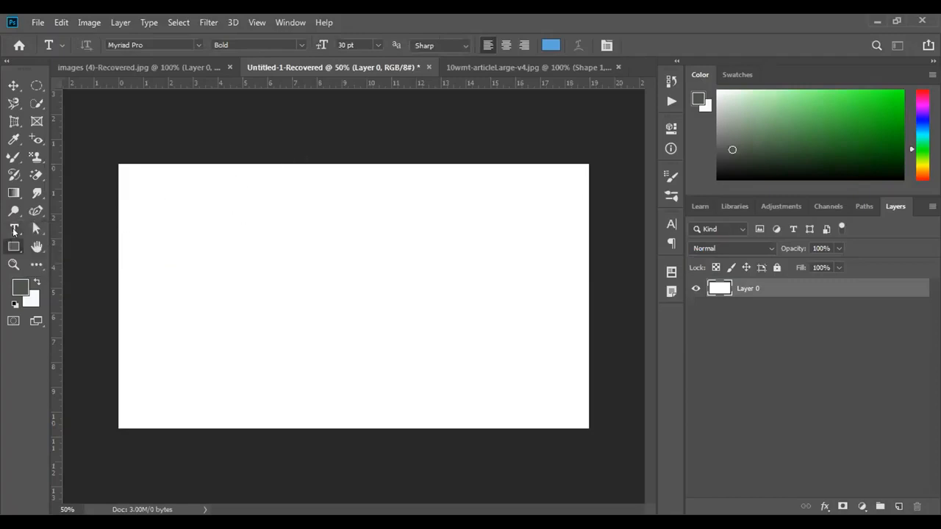
right_click(14, 248)
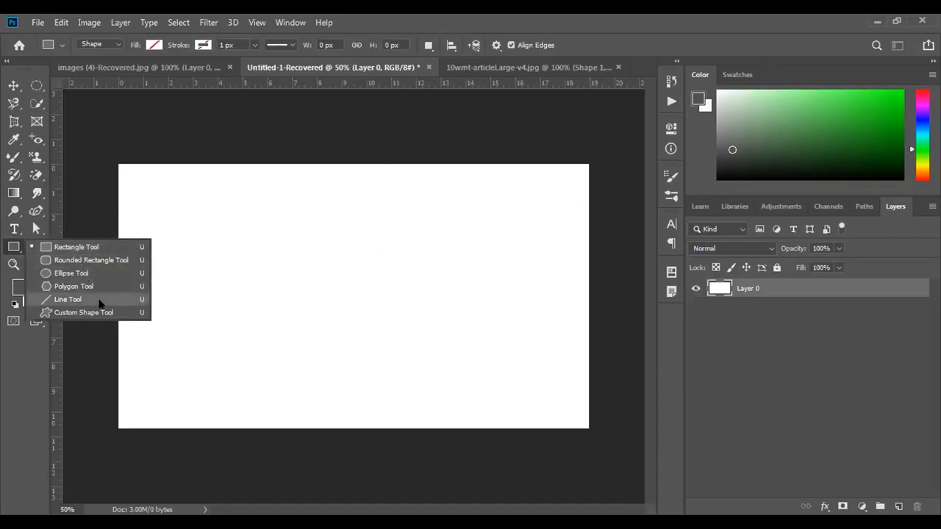
click(80, 246)
drag(161, 205, 330, 309)
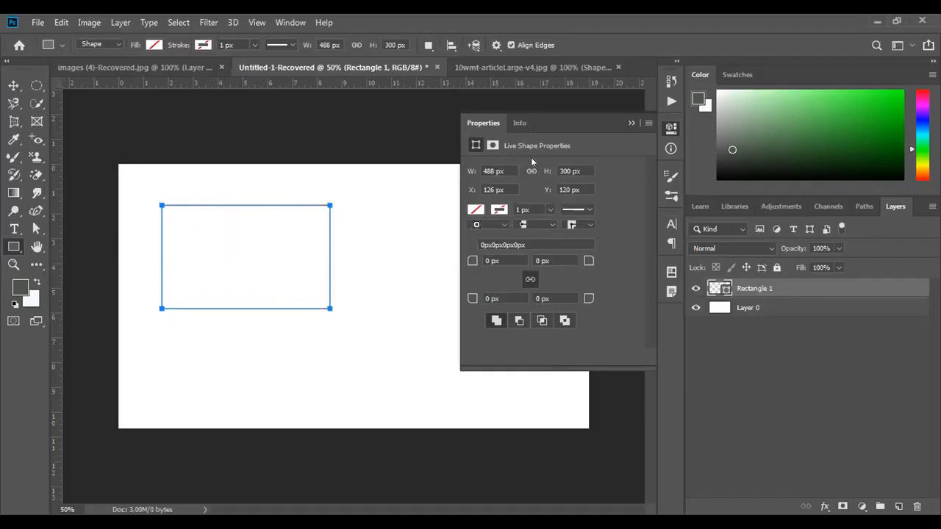
Step: Fill the rectangle with light blue, trying other swatch colours first
click(475, 210)
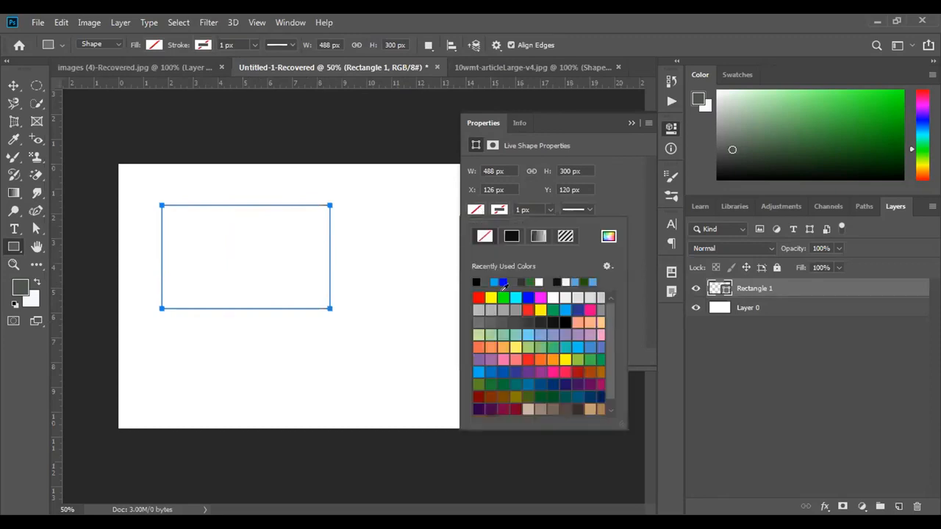
click(516, 298)
click(516, 309)
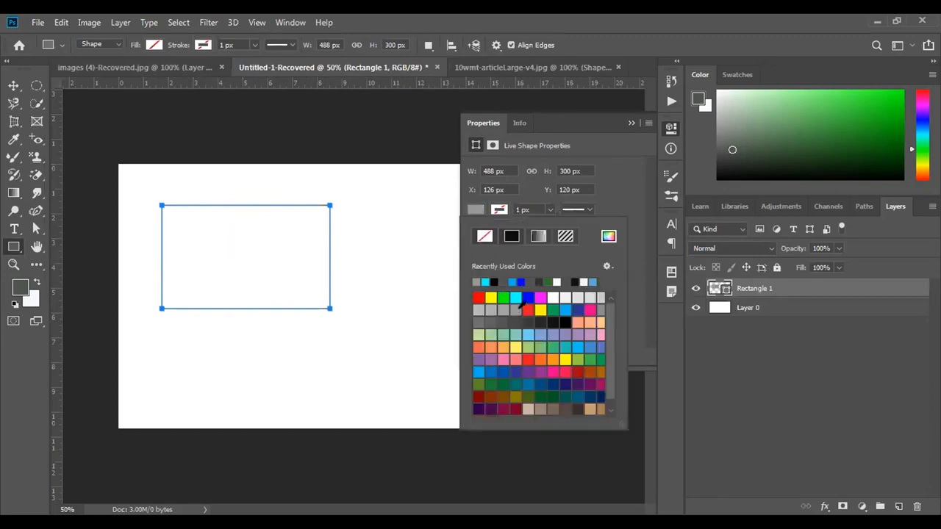
click(516, 322)
click(516, 334)
click(528, 334)
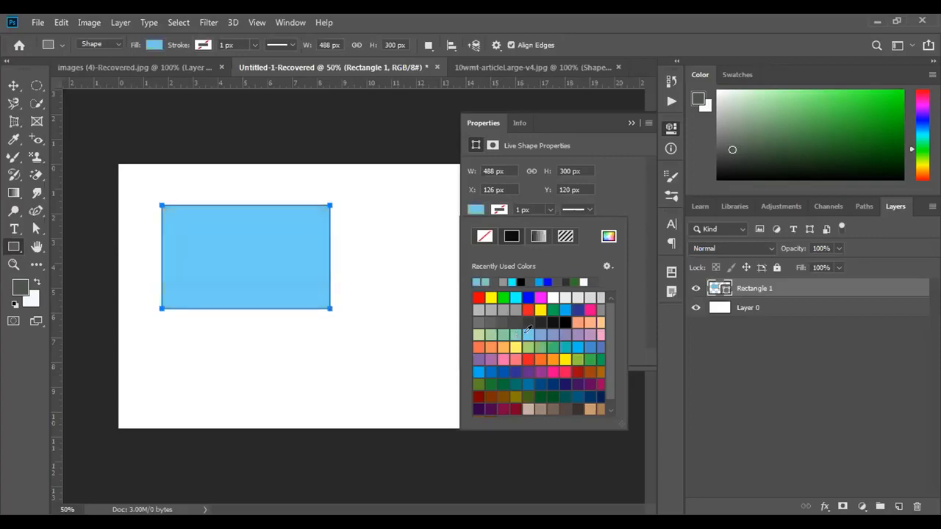
Step: Give the rectangle a dark grey stroke with a width of about 6.35 px
click(499, 212)
click(499, 212)
click(515, 298)
click(518, 321)
click(528, 322)
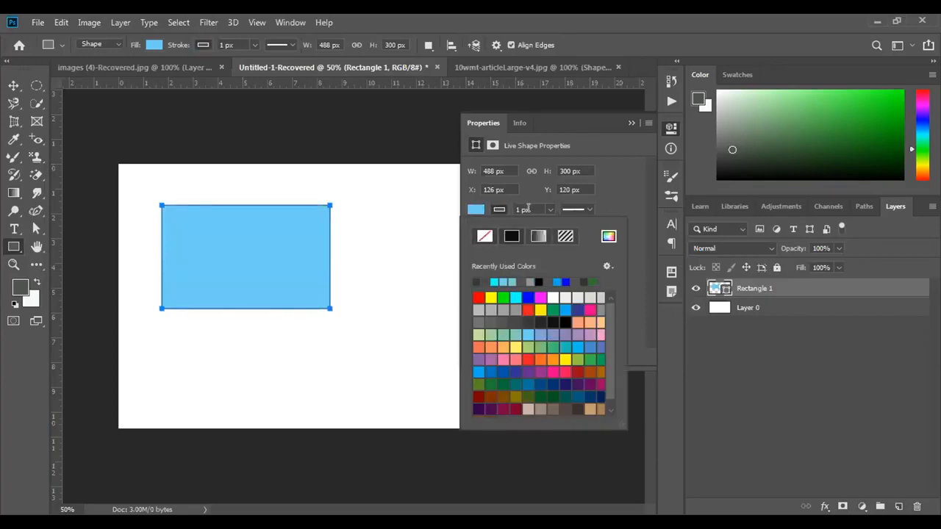
click(553, 211)
drag(550, 225, 557, 225)
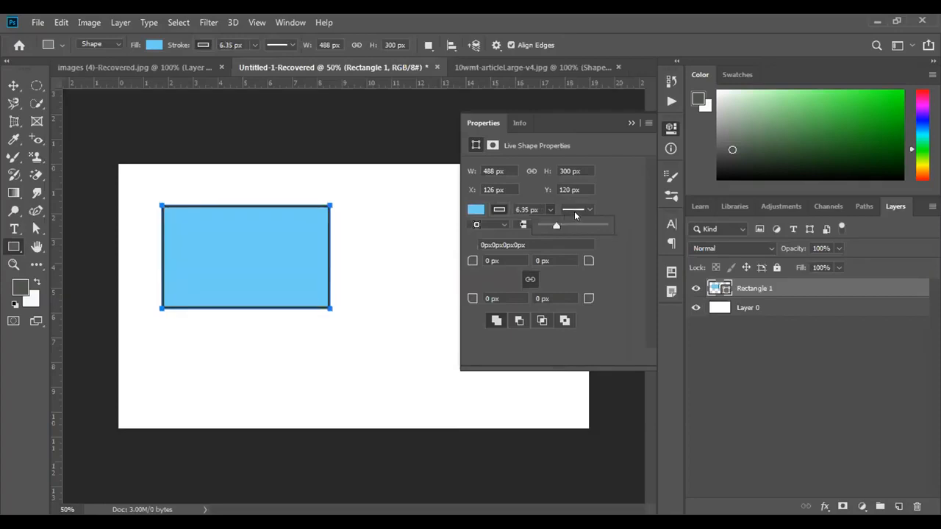
Step: Try the dashed and dotted line styles on the rectangle's stroke and return it to the solid line
click(588, 210)
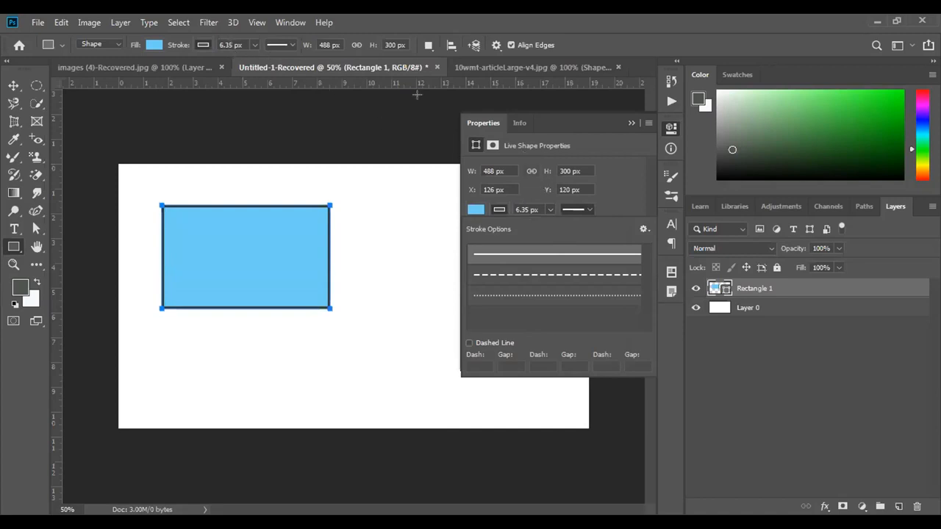
click(291, 45)
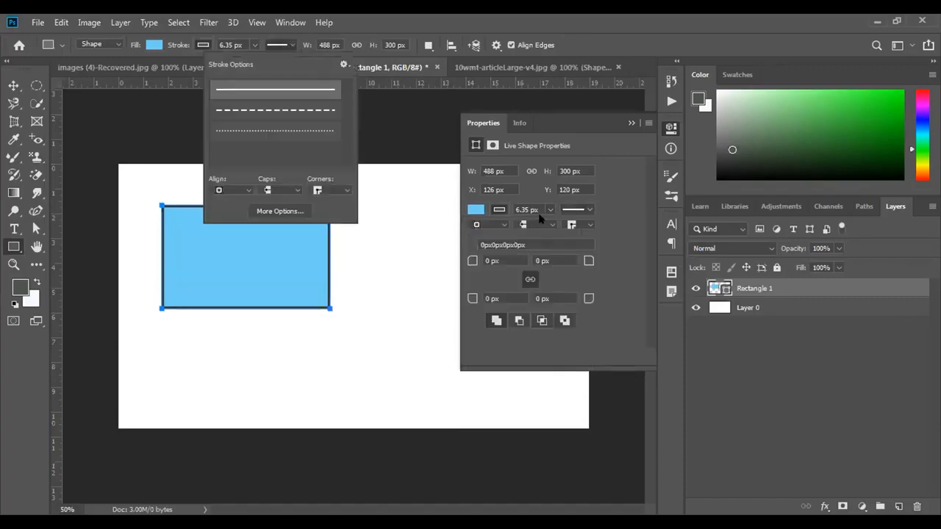
click(587, 210)
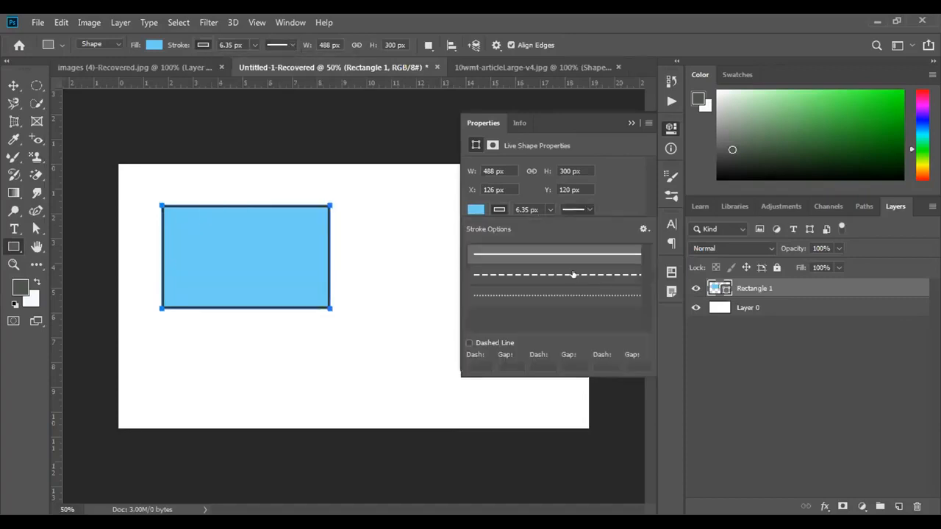
click(512, 273)
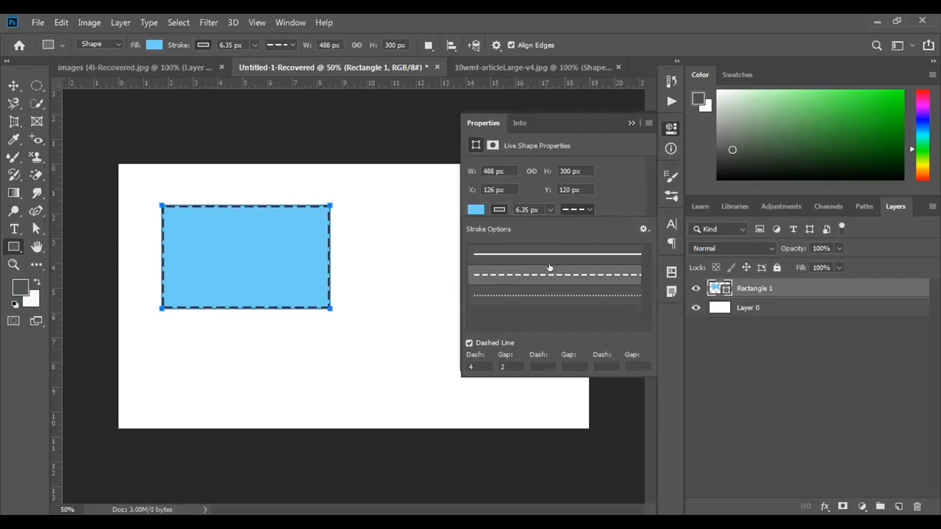
click(519, 295)
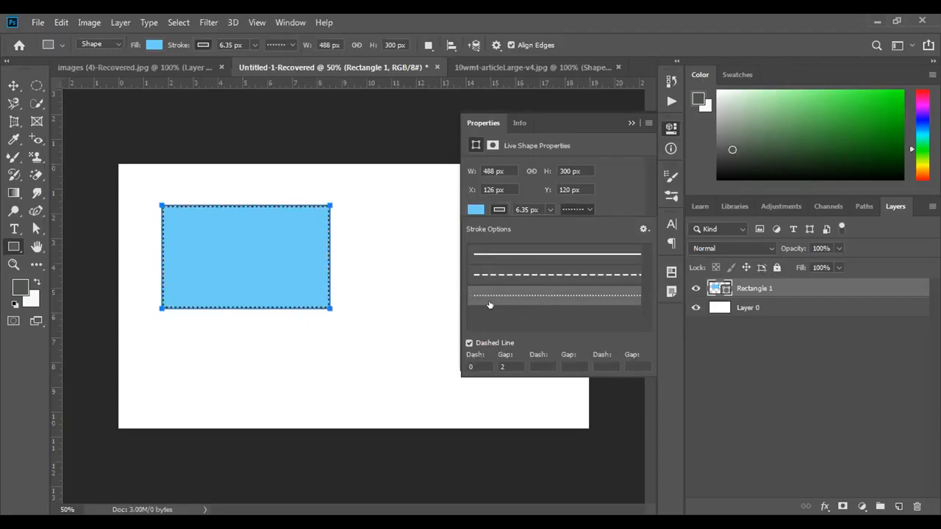
click(495, 276)
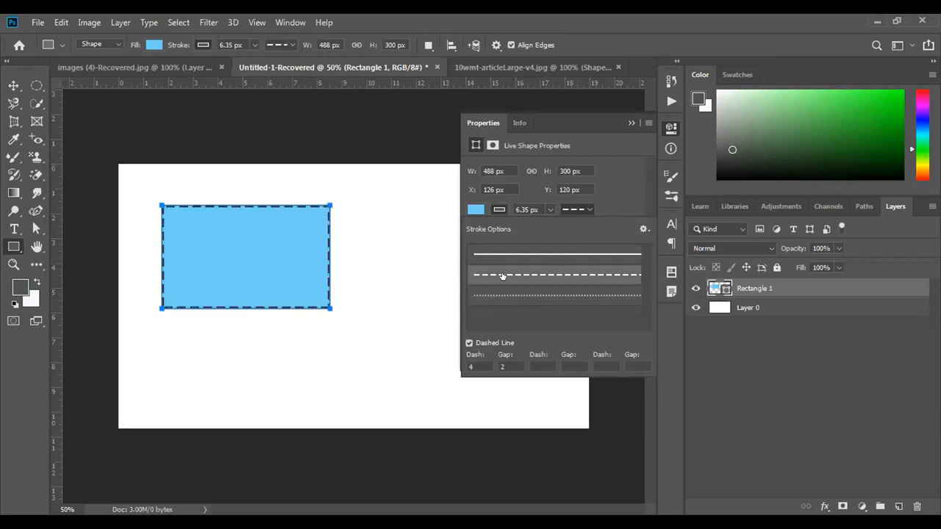
click(495, 296)
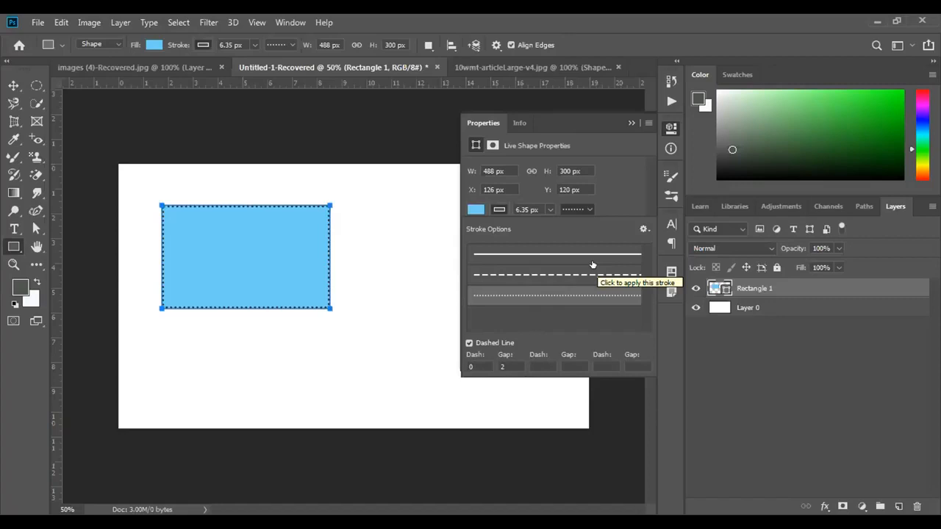
click(599, 202)
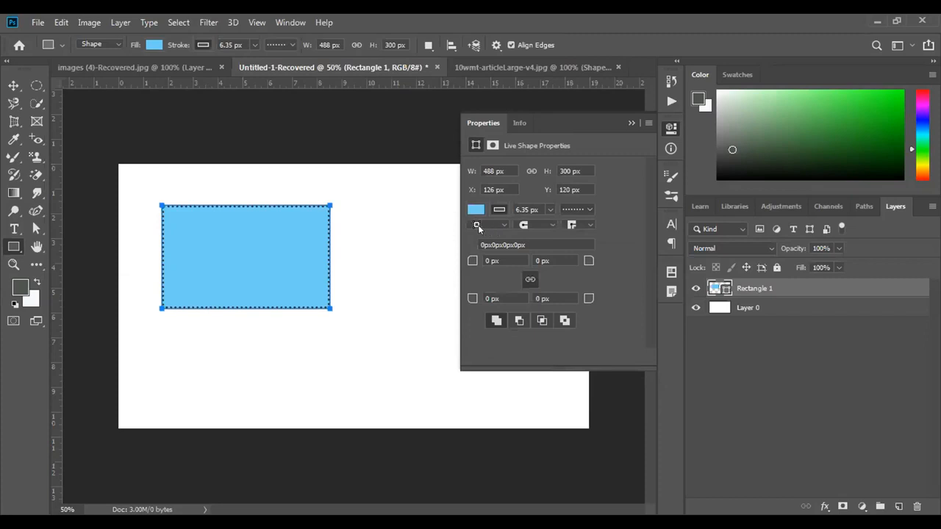
click(577, 210)
click(535, 254)
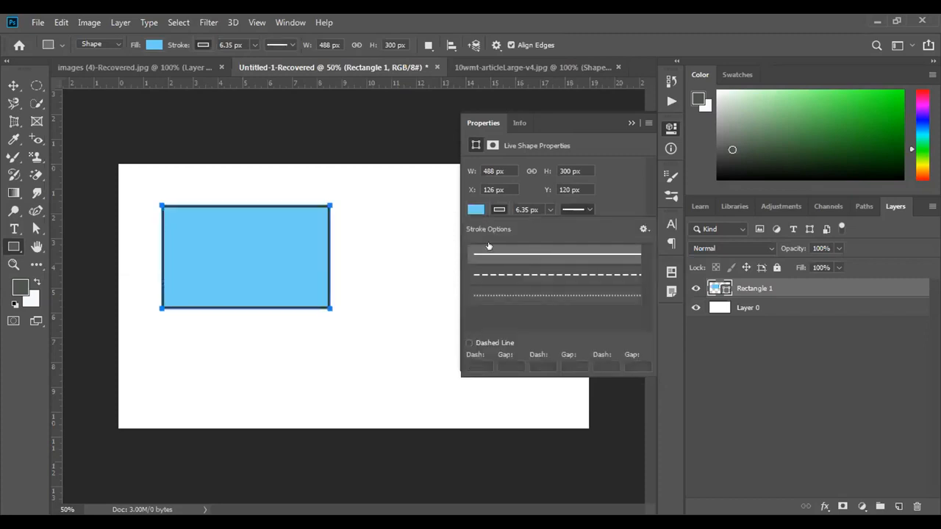
click(610, 201)
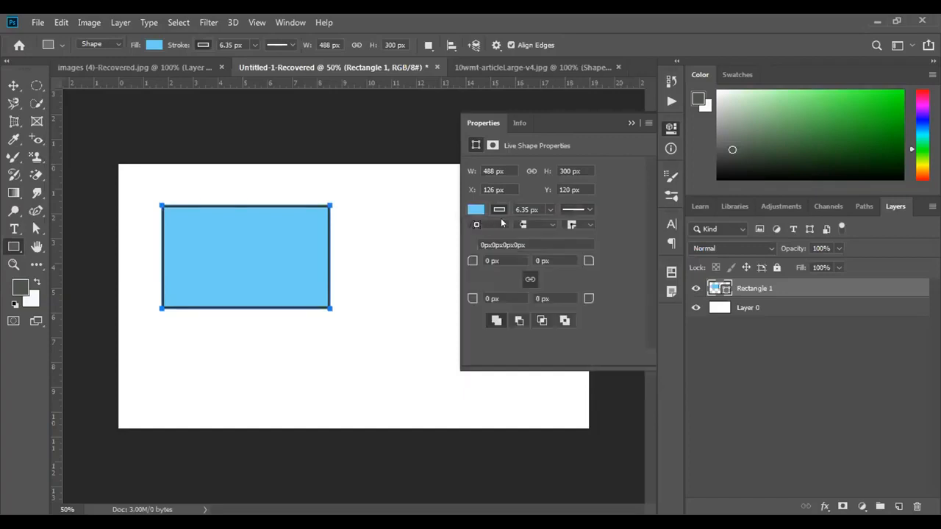
Step: Try centre alignment for the rectangle's stroke and settle on outside alignment
click(502, 223)
click(485, 236)
click(498, 224)
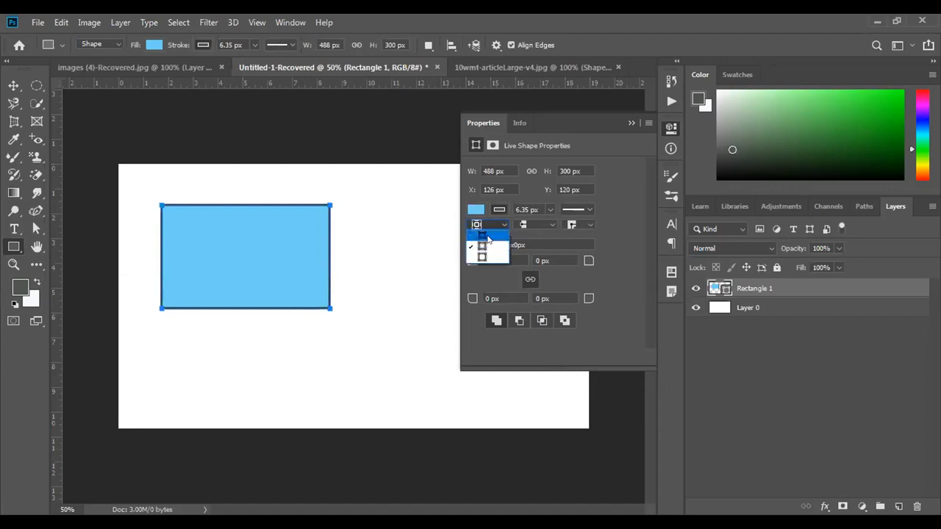
click(485, 254)
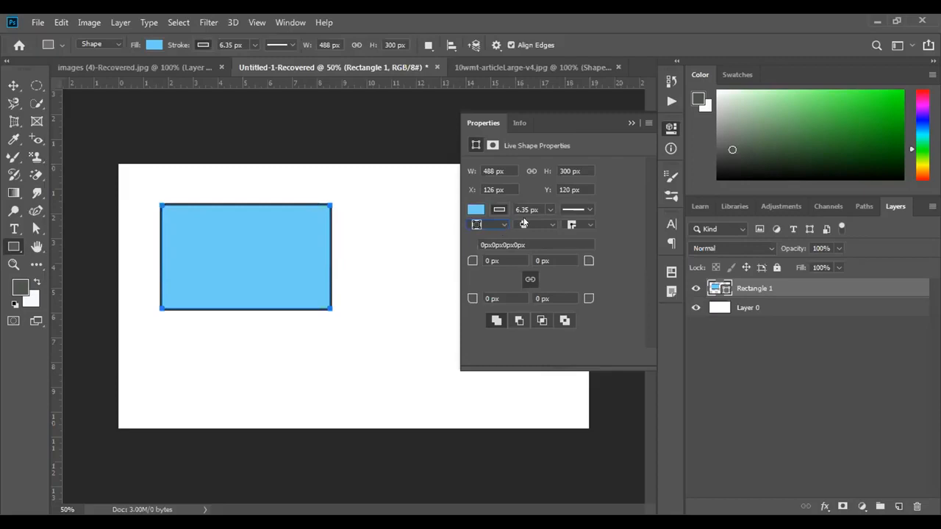
Step: Set the rectangle's stroke caps to square and its corner join to round
click(547, 224)
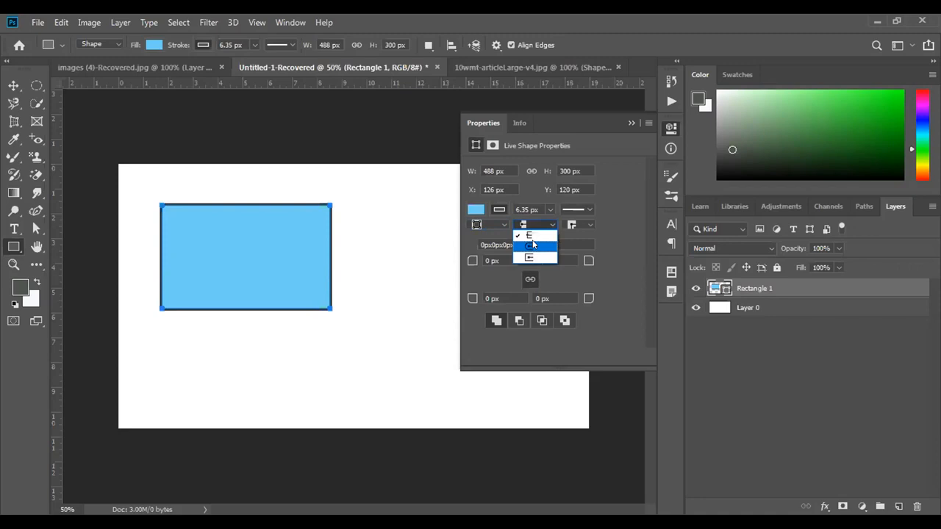
click(533, 245)
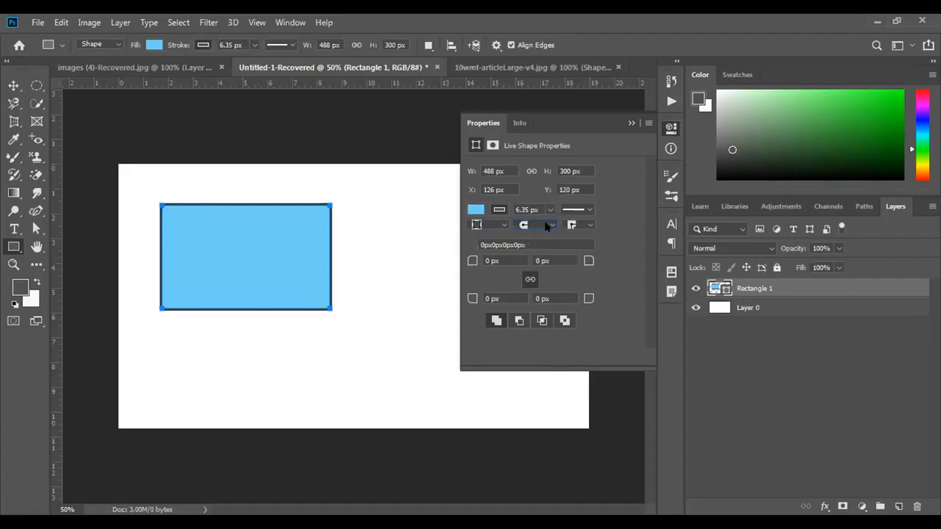
click(550, 222)
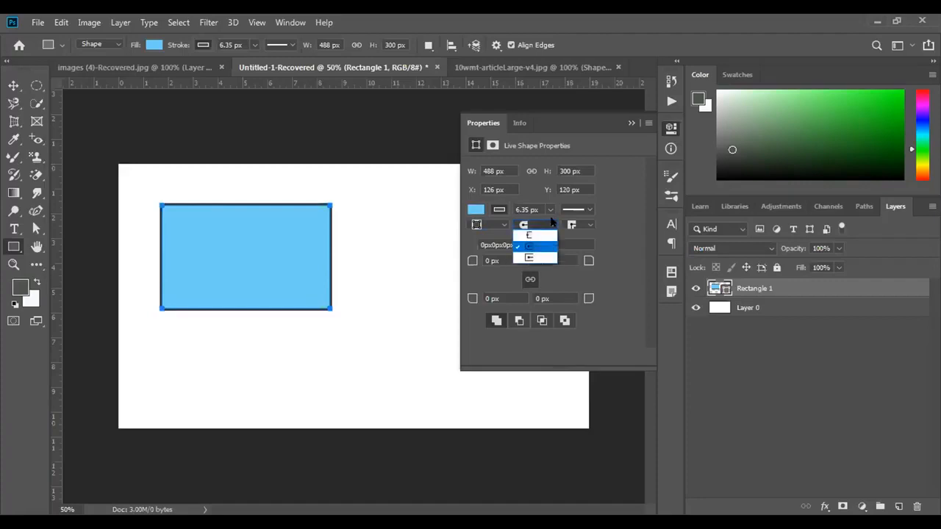
click(541, 259)
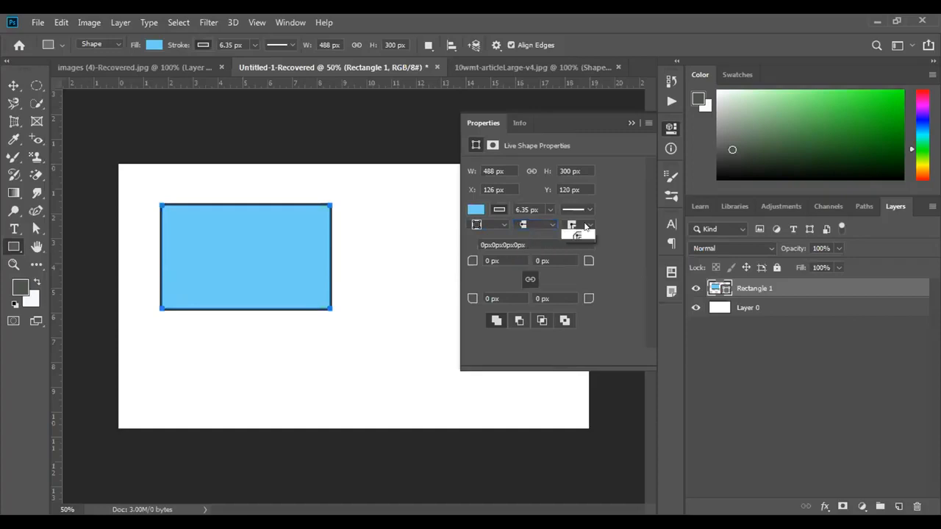
click(573, 225)
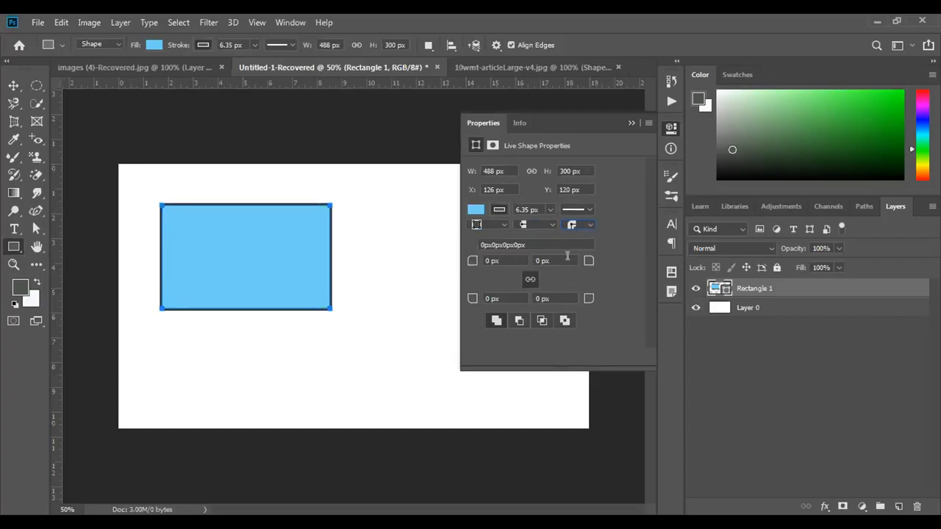
Step: Set the corner radius of all four corners of the rectangle to 10 px
click(507, 256)
key(BackSpace)
key(BackSpace)
key(BackSpace)
key(BackSpace)
text(10)
key(Return)
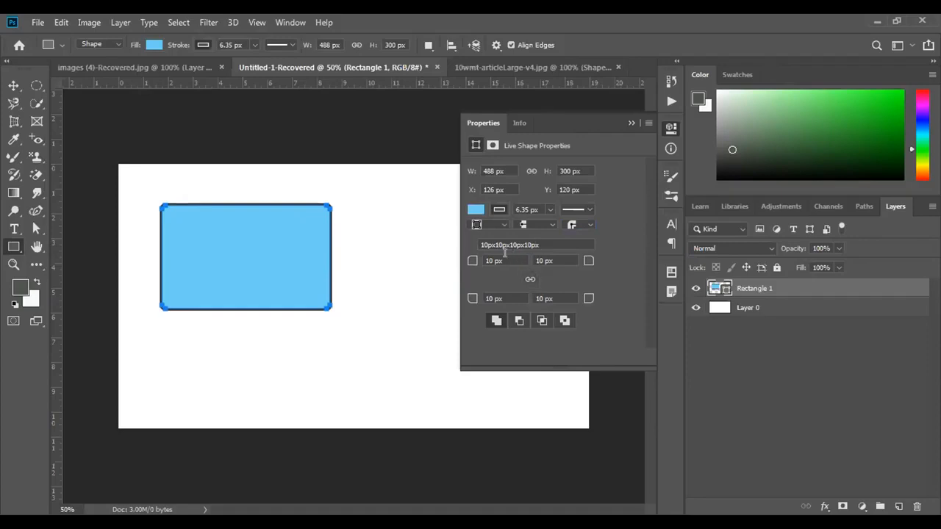
Step: Set only the rectangle's top-right corner radius to 0 px
click(555, 261)
key(BackSpace)
text(0)
key(Return)
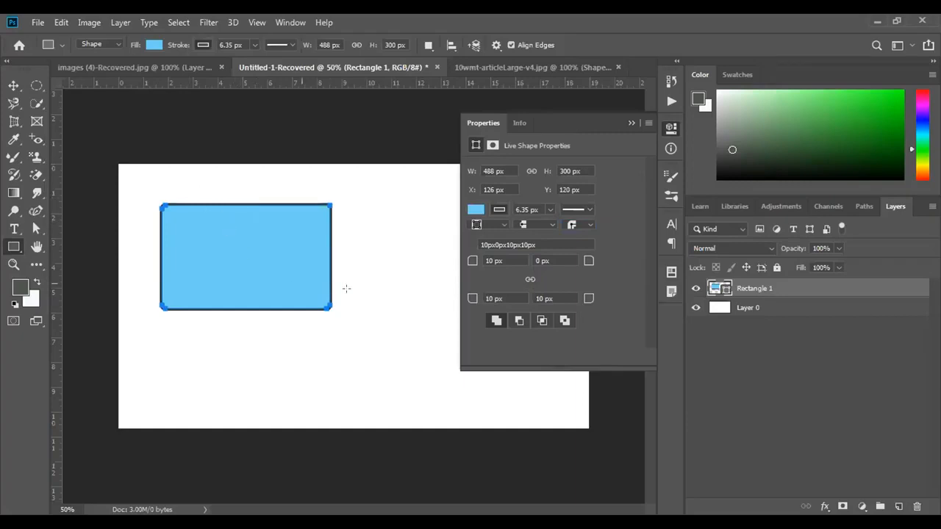
Step: Try Subtract Front Shape on the rectangle and an overlapping second rectangle about 402 × 324 px, and undo the subtraction
click(519, 320)
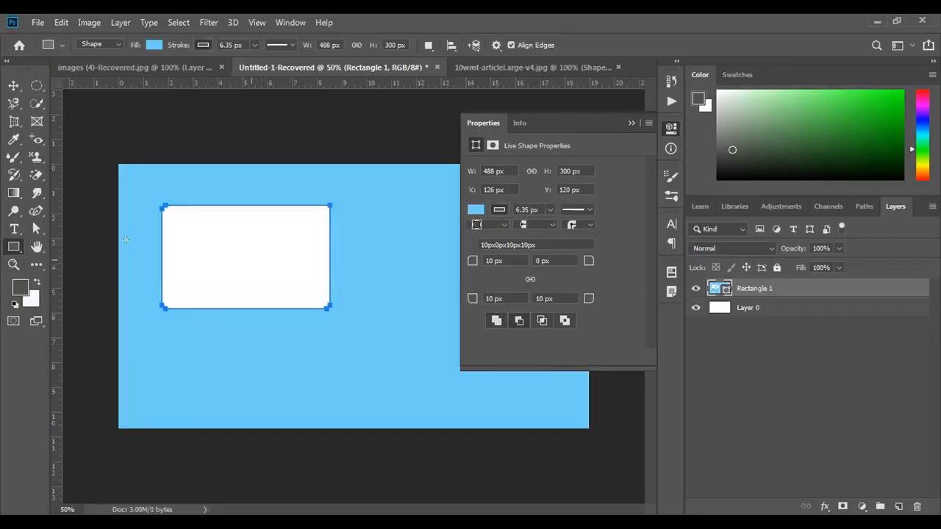
drag(245, 241, 380, 352)
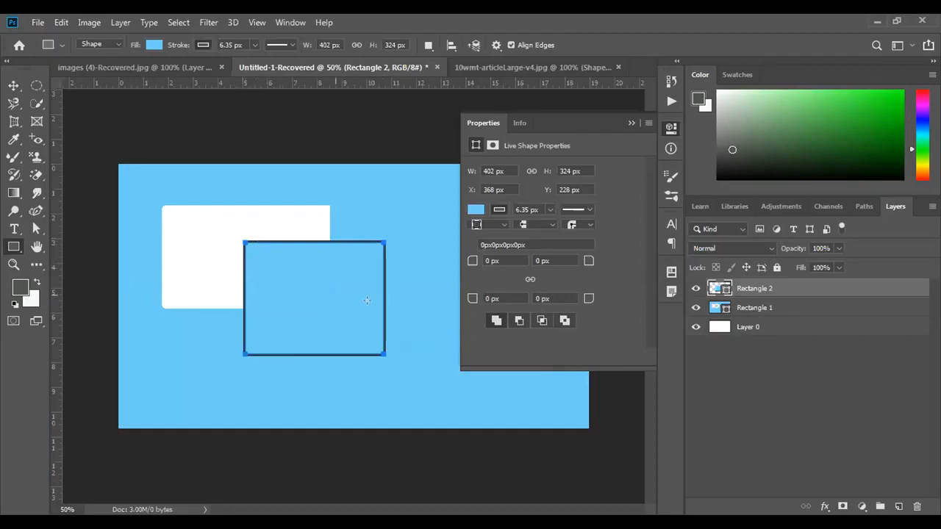
click(518, 320)
key(Delete)
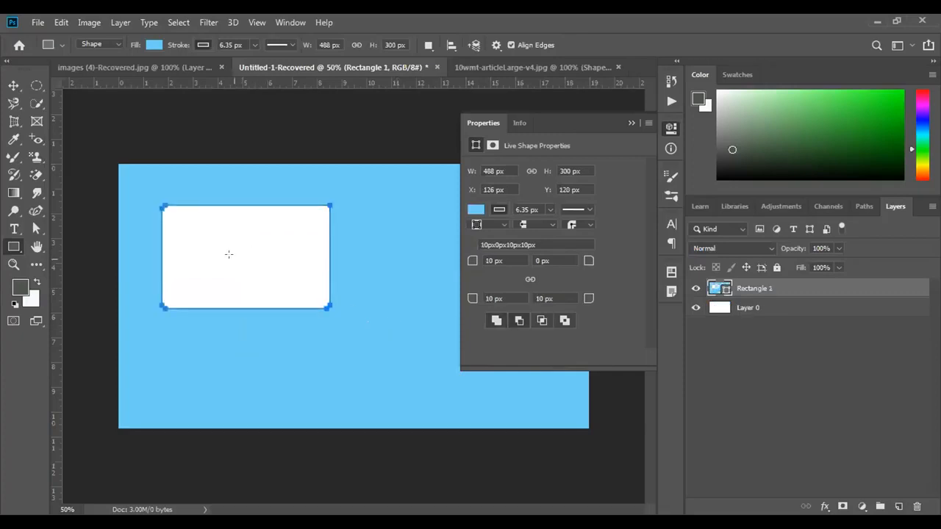
key(ctrl+z)
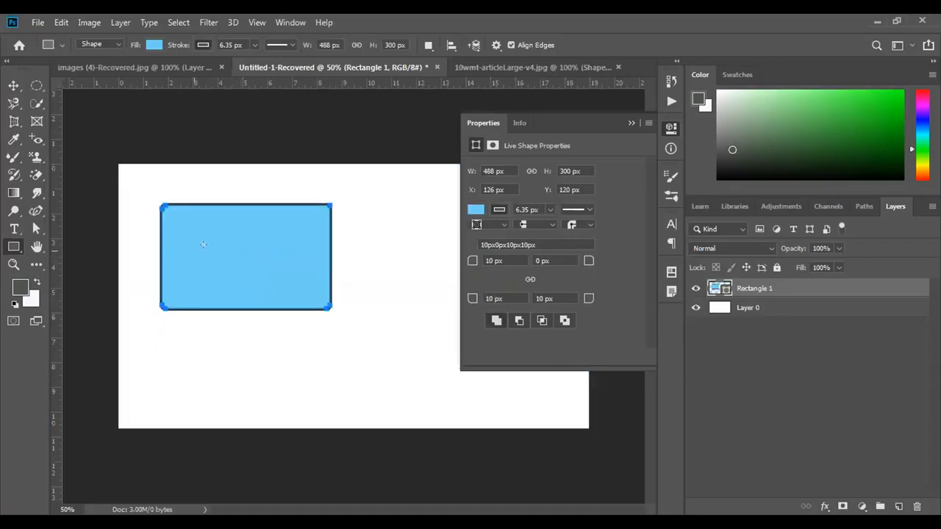
Step: Draw a second rectangle about 402 × 370 px overlapping the lower-right corner of the first one
mouse_move(255, 240)
mouse_down()
mouse_move(272, 266)
mouse_move(394, 367)
mouse_up()
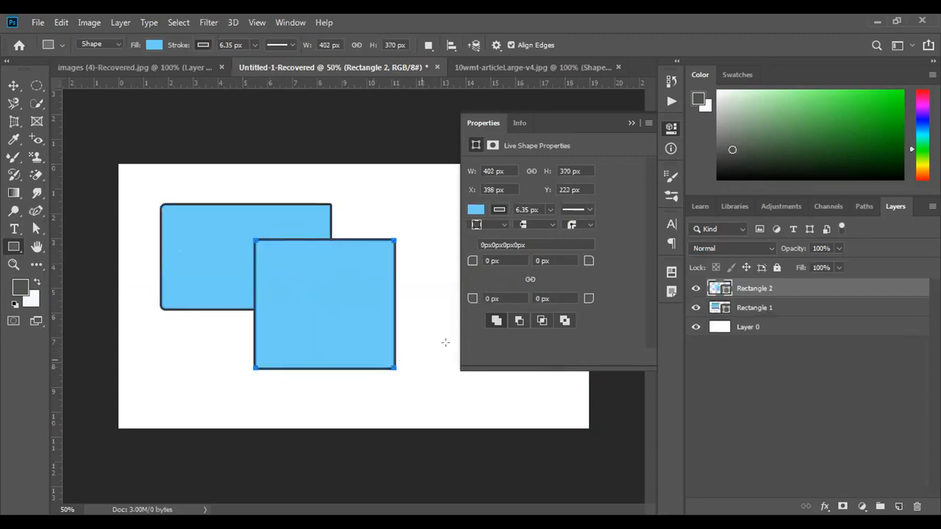
Step: Try Subtract Front Shape on the second rectangle, and undo back to the single rectangle with 10 px corners
click(518, 320)
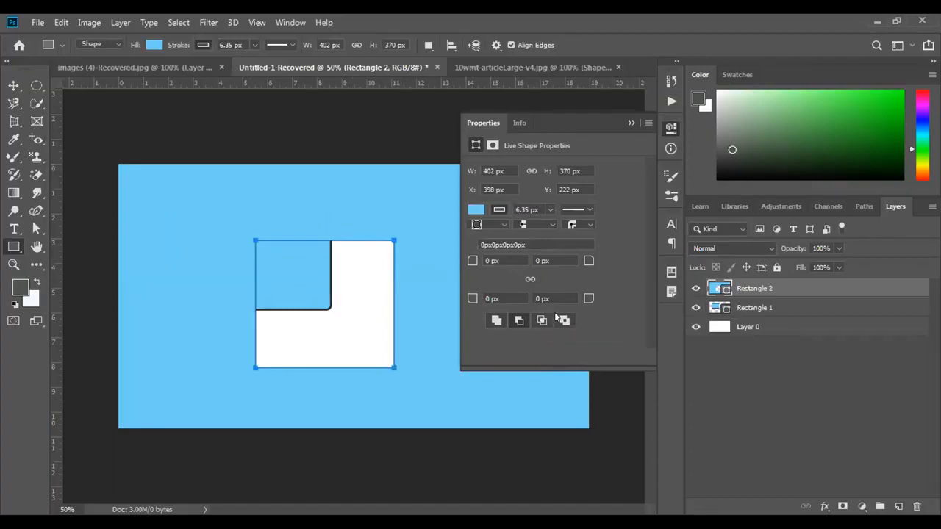
key(ctrl+z)
key(ctrl+z)
key(ctrl+z)
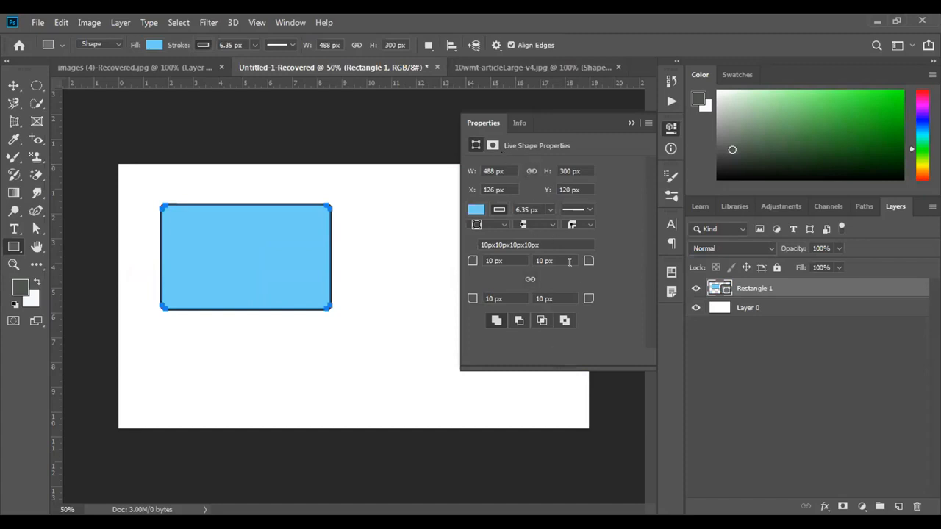
click(631, 123)
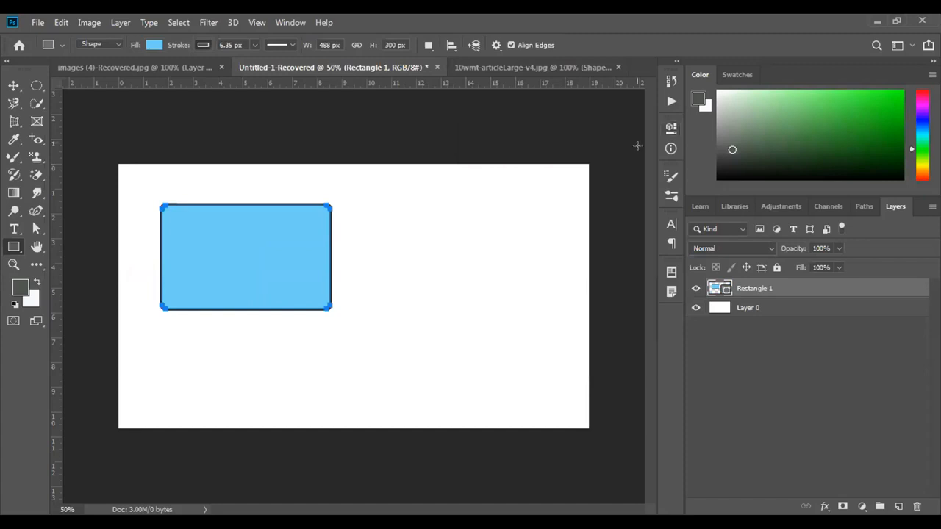
Step: Change the rectangle's fill colour to a darker blue
click(13, 85)
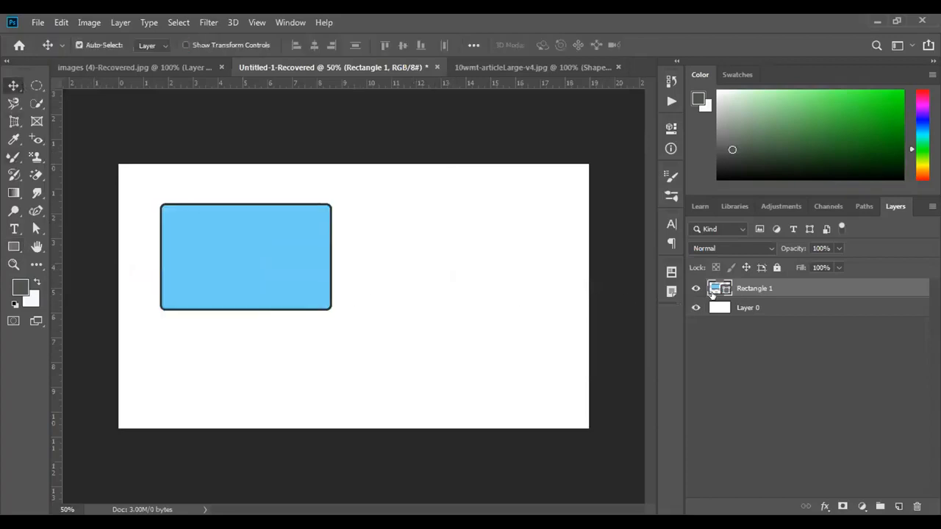
double_click(713, 291)
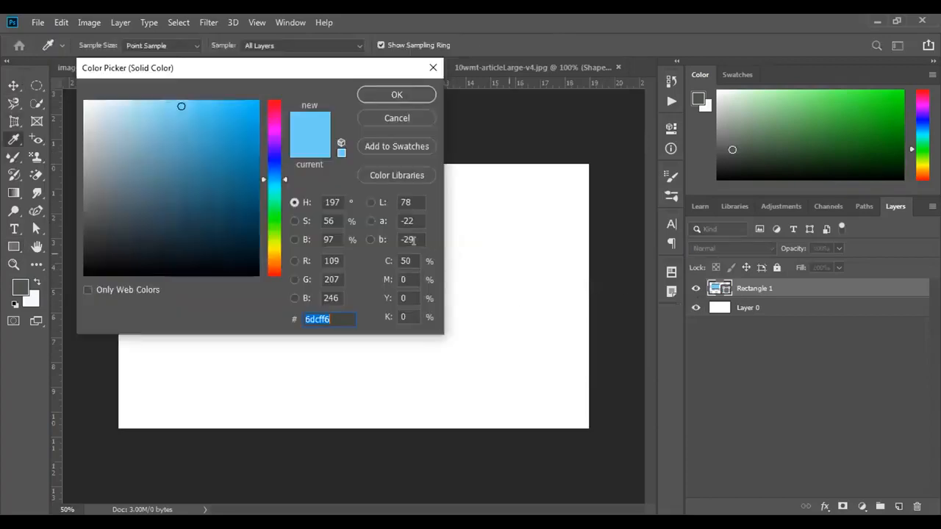
click(404, 119)
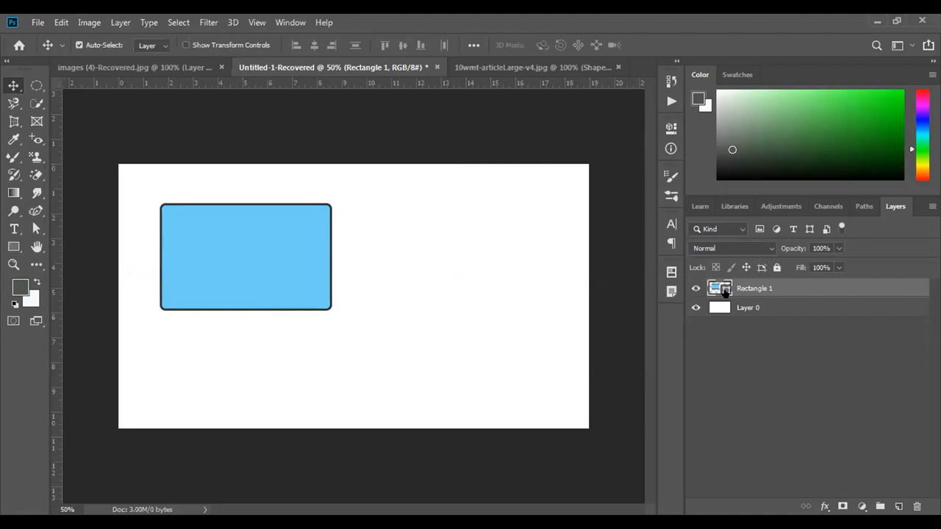
double_click(723, 290)
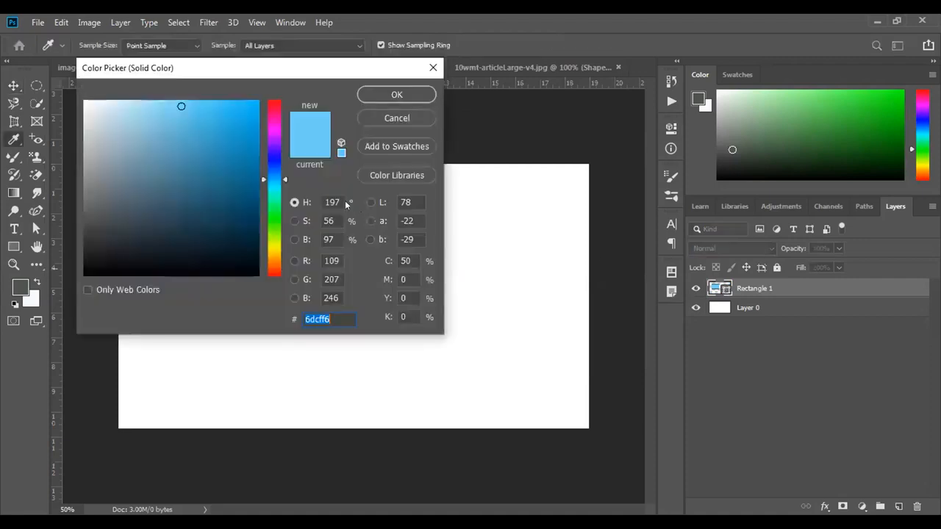
click(223, 169)
click(396, 96)
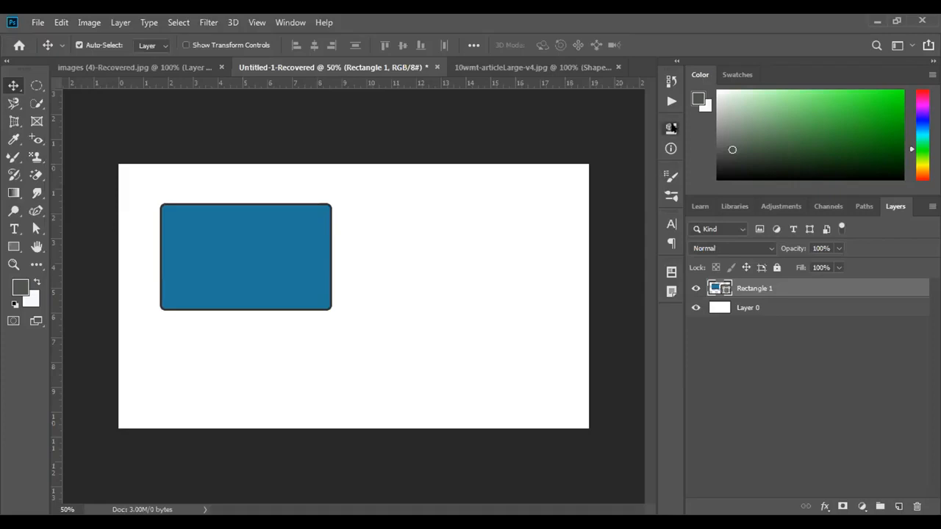
Step: Review the rectangle's live shape properties and the list of available panels, keeping the rectangle layer selected
click(671, 127)
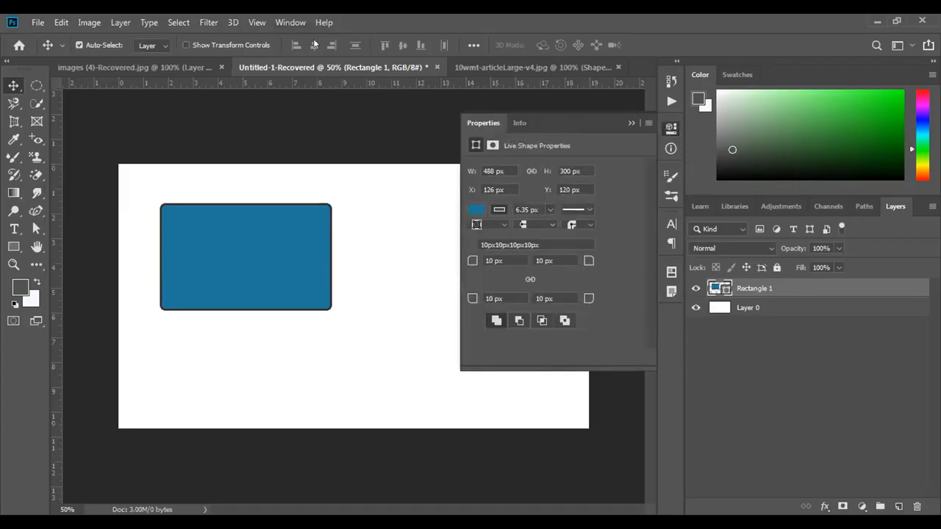
click(290, 22)
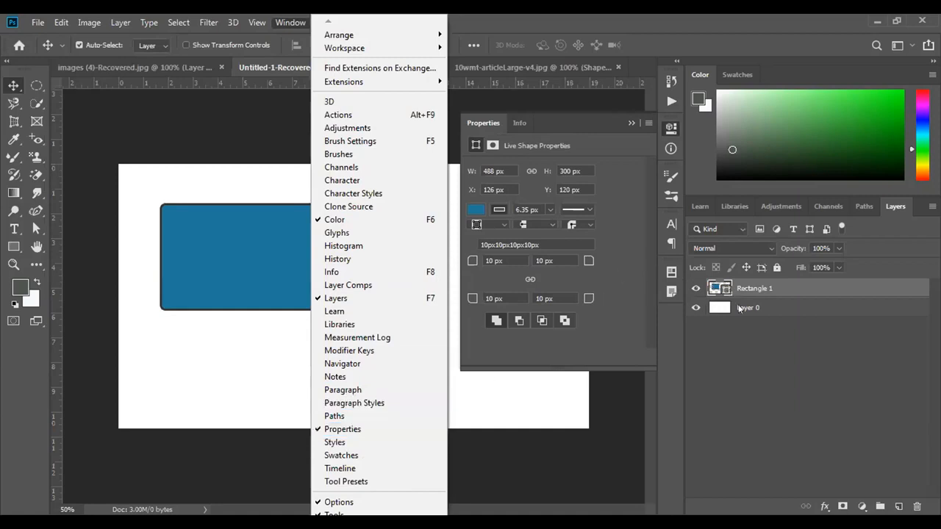
click(701, 371)
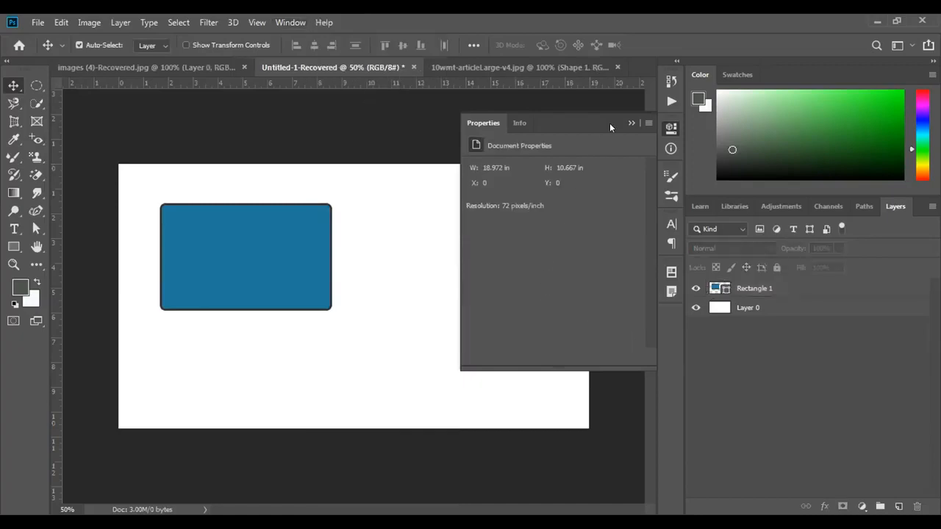
click(760, 289)
click(629, 123)
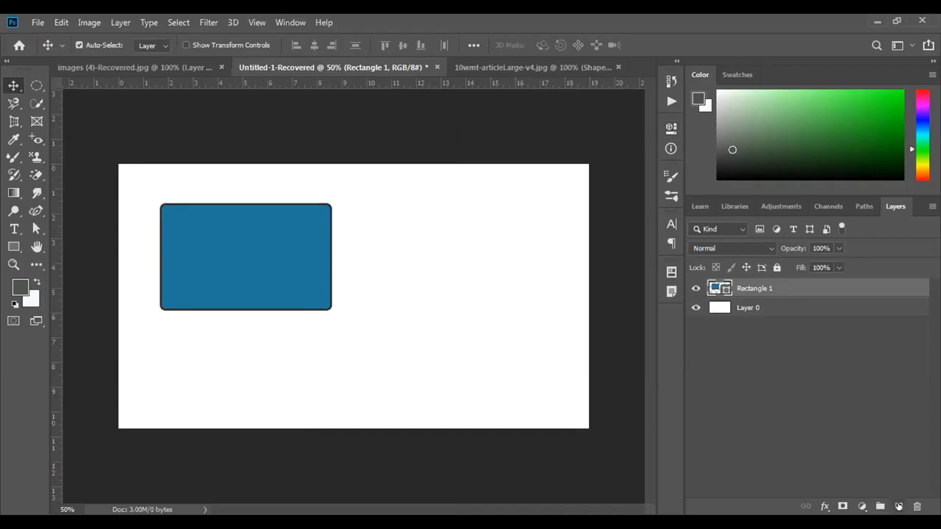
Step: Add a new layer above the rectangle and set the Rectangle Tool's path operation to New Layer
click(898, 507)
click(14, 246)
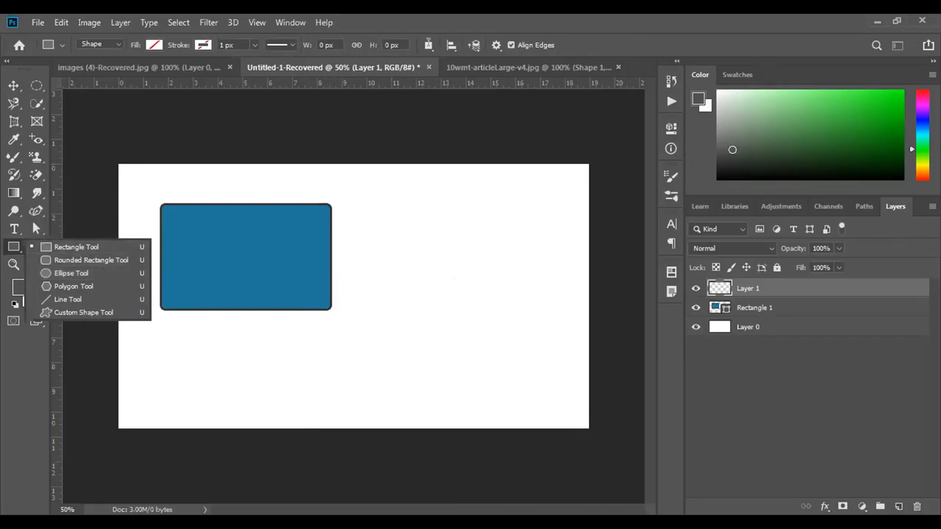
click(429, 46)
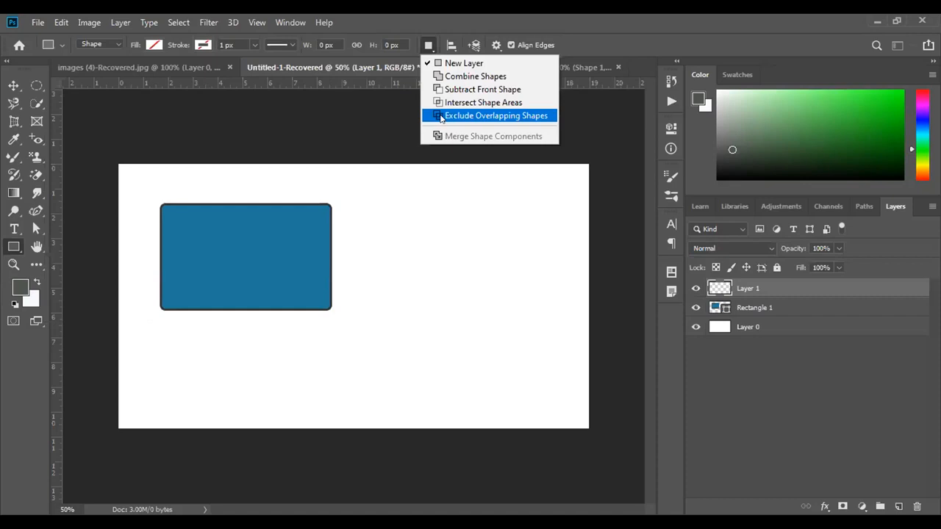
click(452, 63)
click(452, 45)
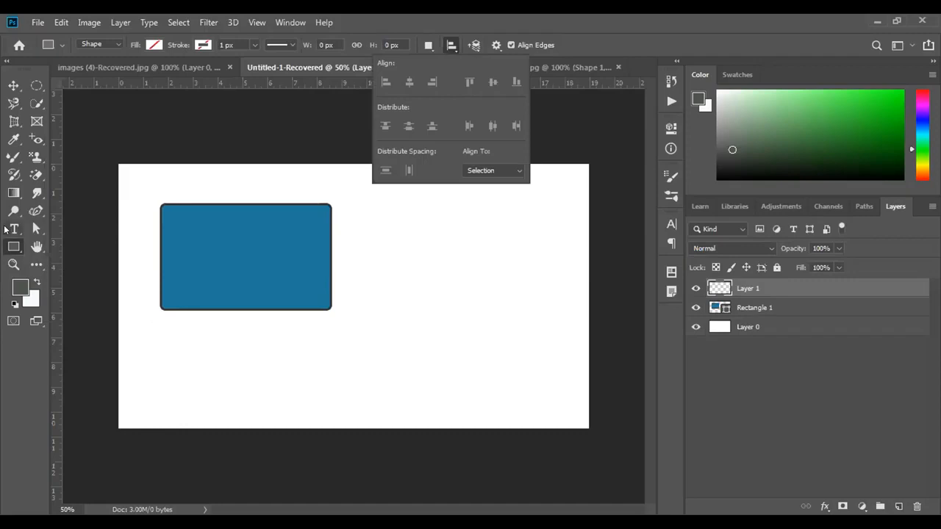
Step: Draw a seven-sided polygon about 287 × 294 px beside the rectangle, near the canvas's upper edge
right_click(13, 251)
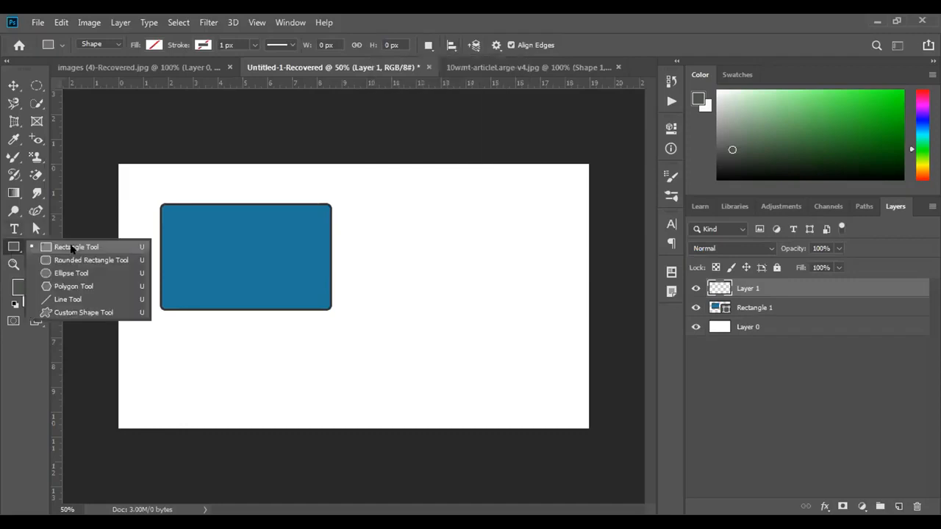
click(110, 286)
drag(435, 222, 462, 260)
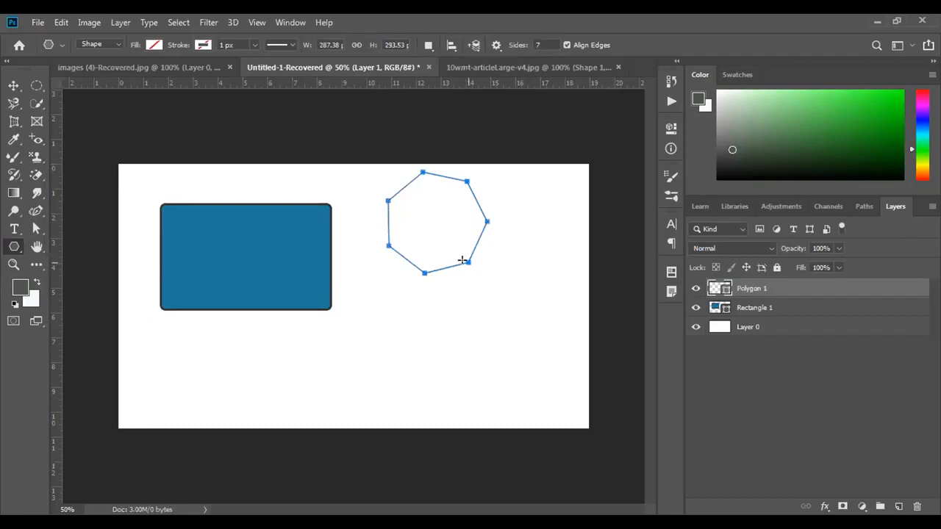
Step: Set the polygon's shape path mask to 97% density and 1.9 px feather
click(670, 128)
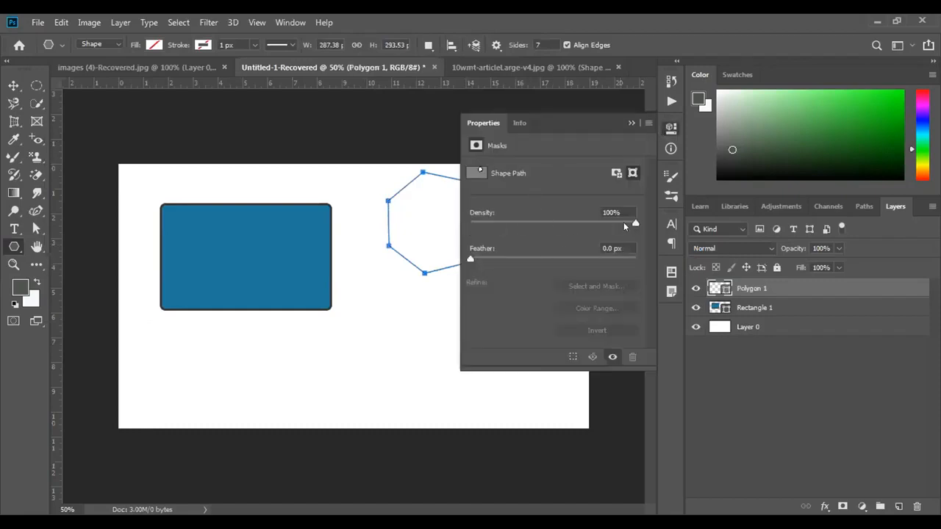
mouse_move(633, 222)
mouse_down()
mouse_move(617, 222)
mouse_move(630, 222)
mouse_up()
click(486, 258)
Step: Try adding a layer mask to the polygon layer, and delete that mask
click(616, 173)
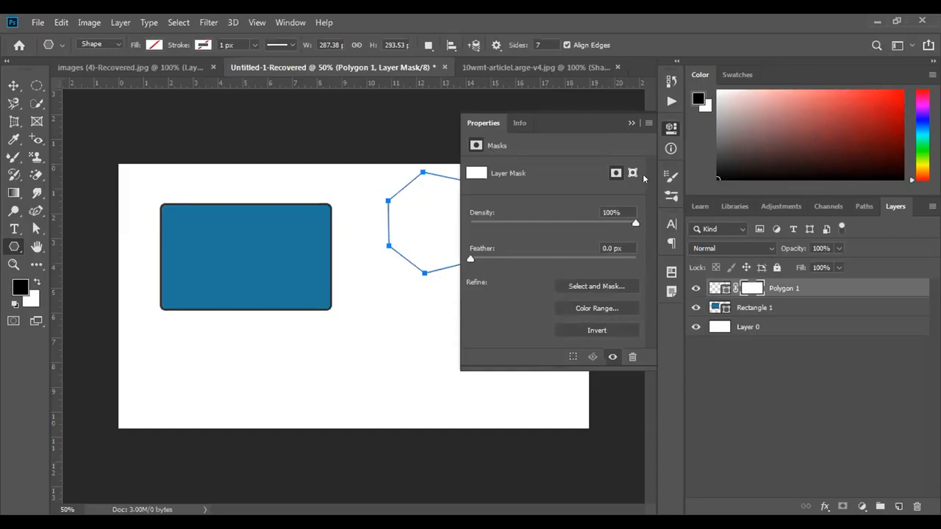
click(628, 124)
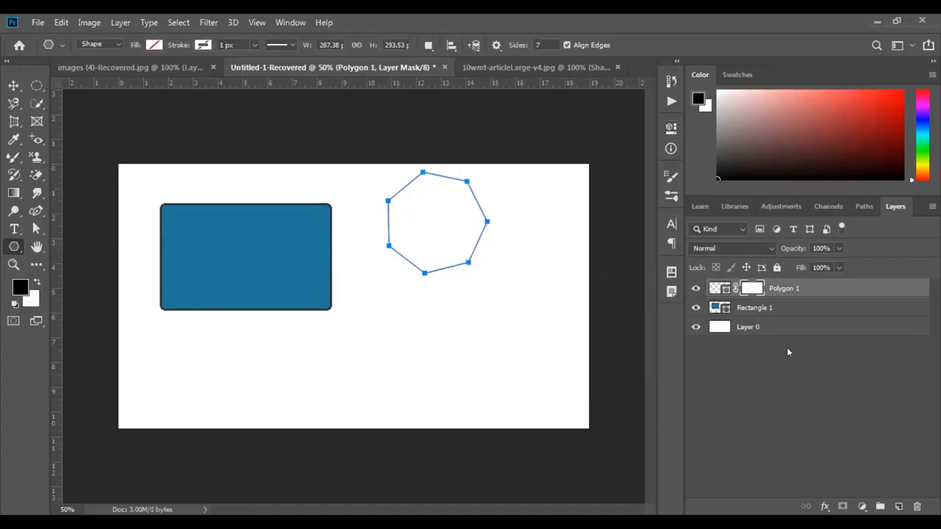
click(914, 503)
key(Return)
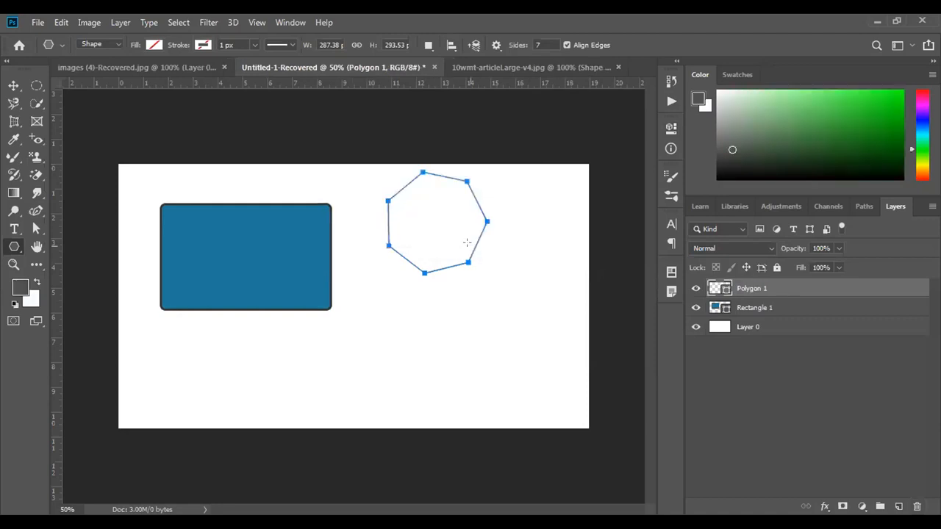
click(668, 128)
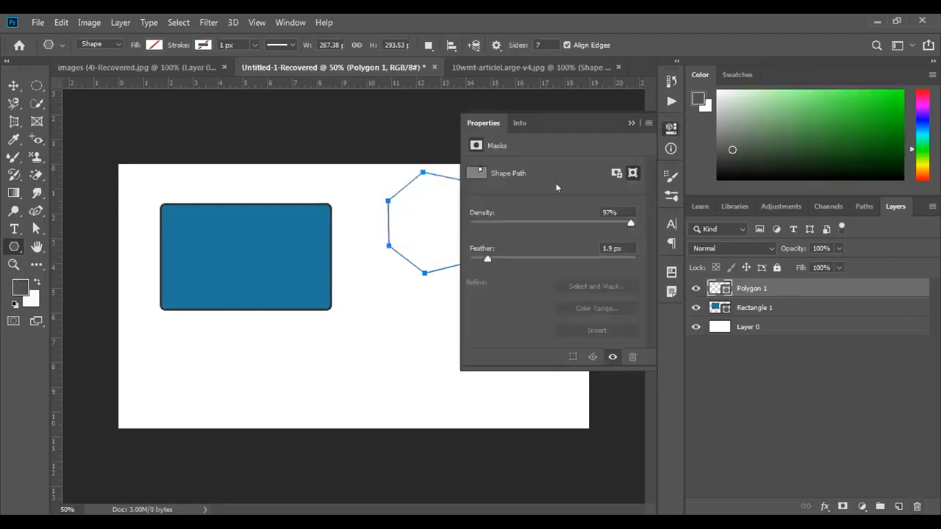
click(630, 122)
Step: Try solid green and blue fills on the polygon, and fill it with a linear yellow-green to red gradient
click(153, 45)
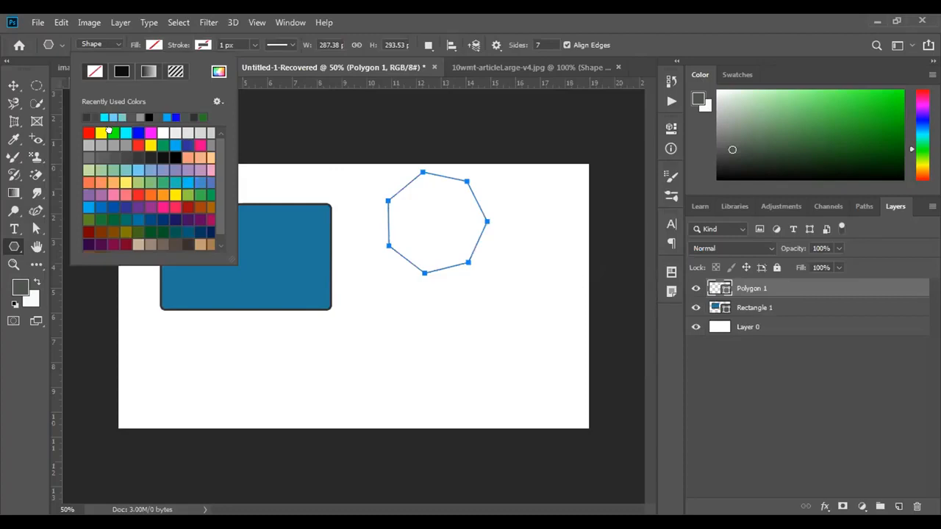
click(110, 132)
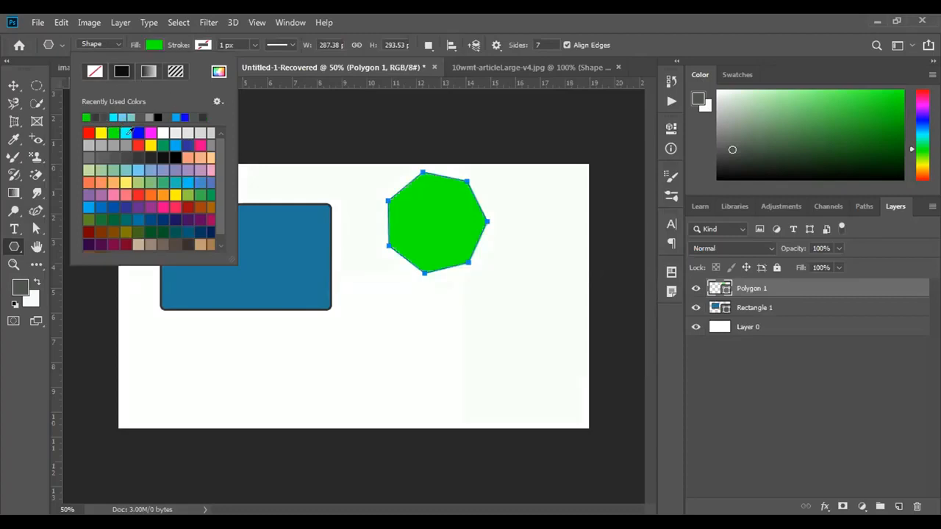
click(139, 133)
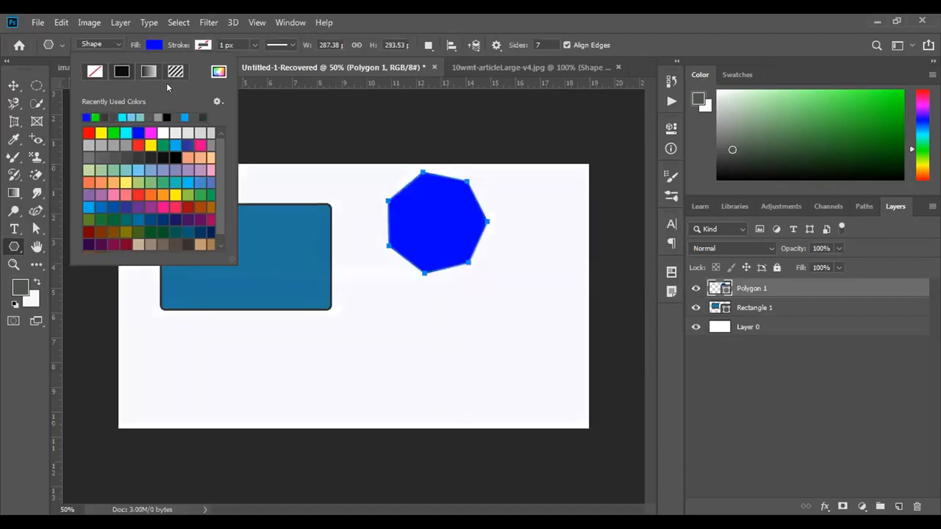
click(149, 75)
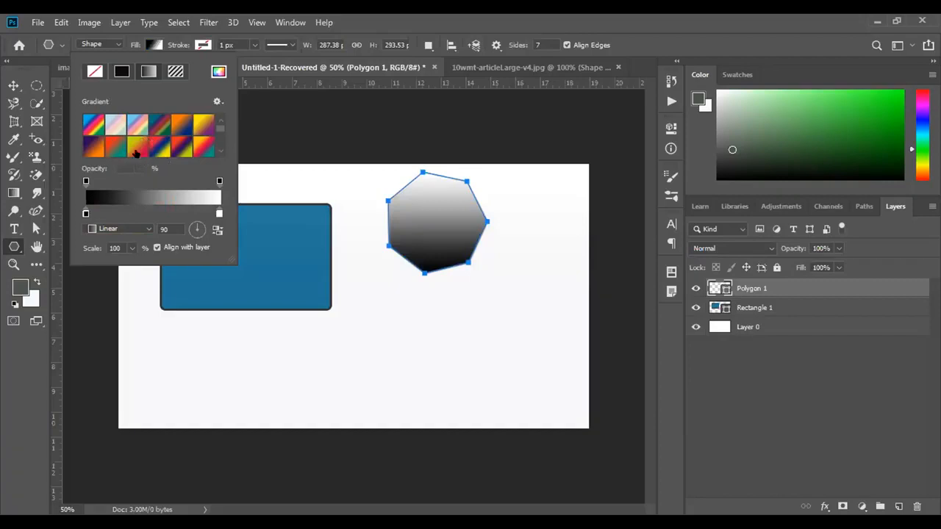
click(147, 144)
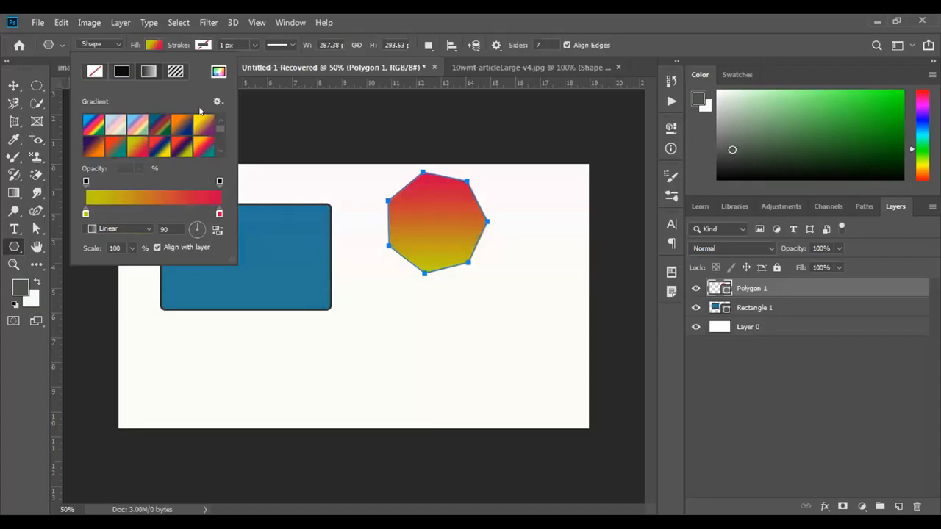
click(9, 244)
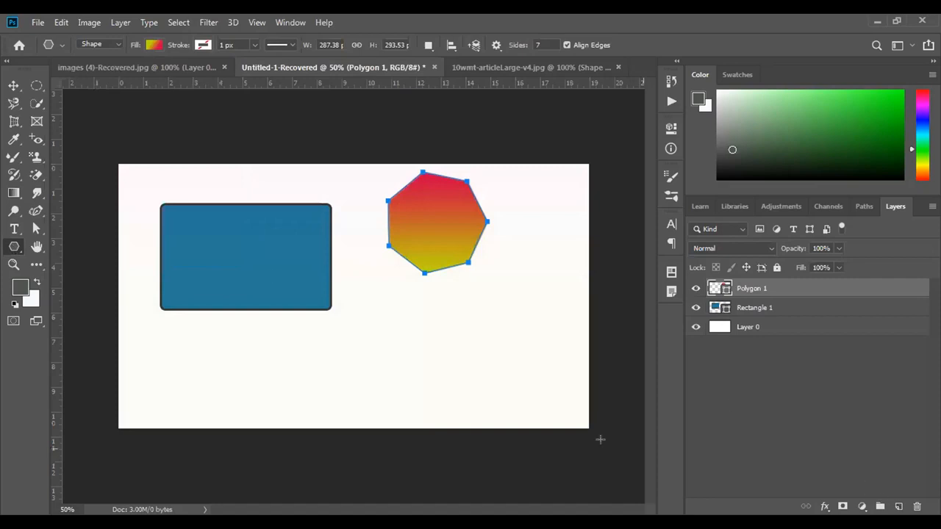
Step: Draw a horizontal line about 842 px long below the shapes with the Line tool, and delete its layer
right_click(16, 245)
click(69, 300)
mouse_move(199, 350)
mouse_down()
mouse_move(324, 361)
mouse_move(491, 350)
mouse_up()
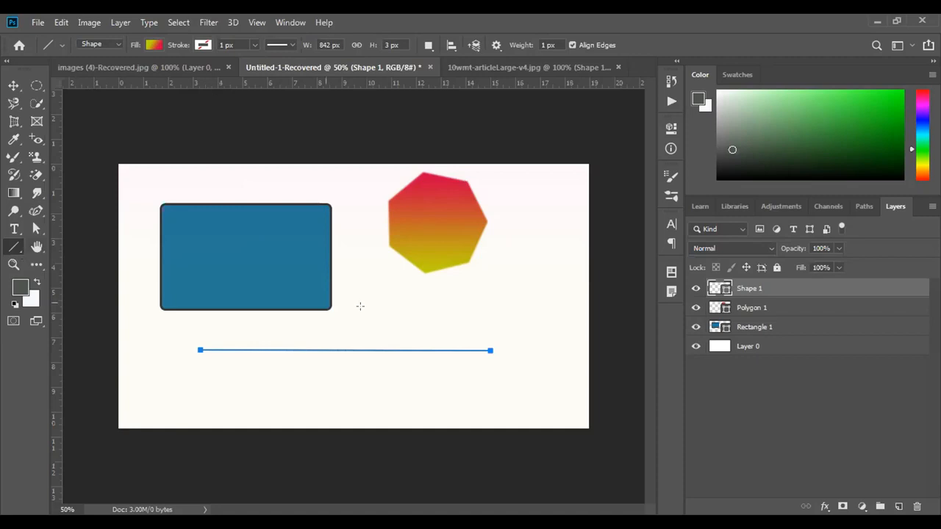
click(915, 507)
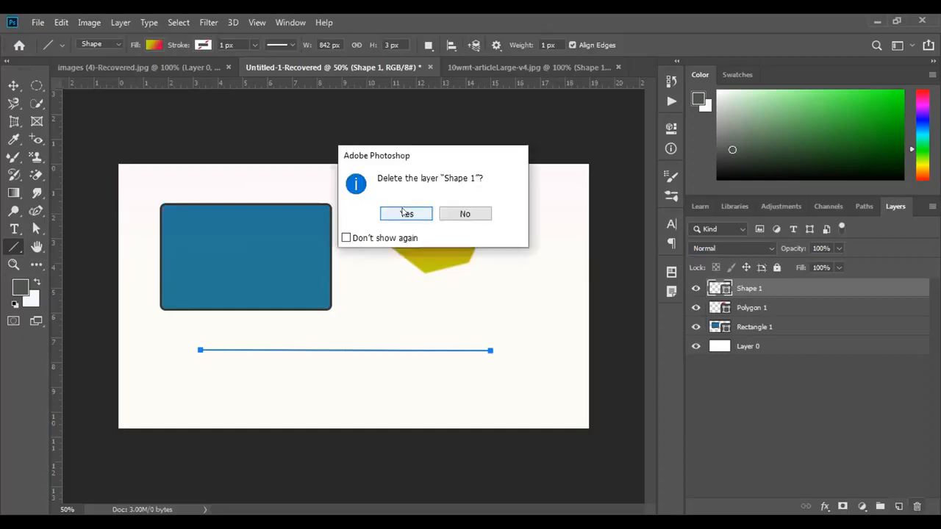
key(Return)
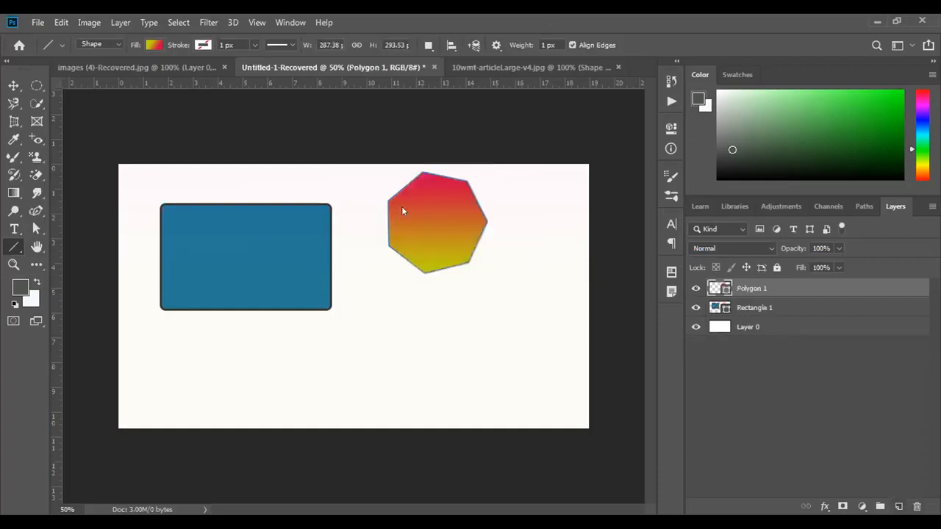
Step: Delete the polygon and rectangle layers, leaving only the white base layer
key(Delete)
key(Return)
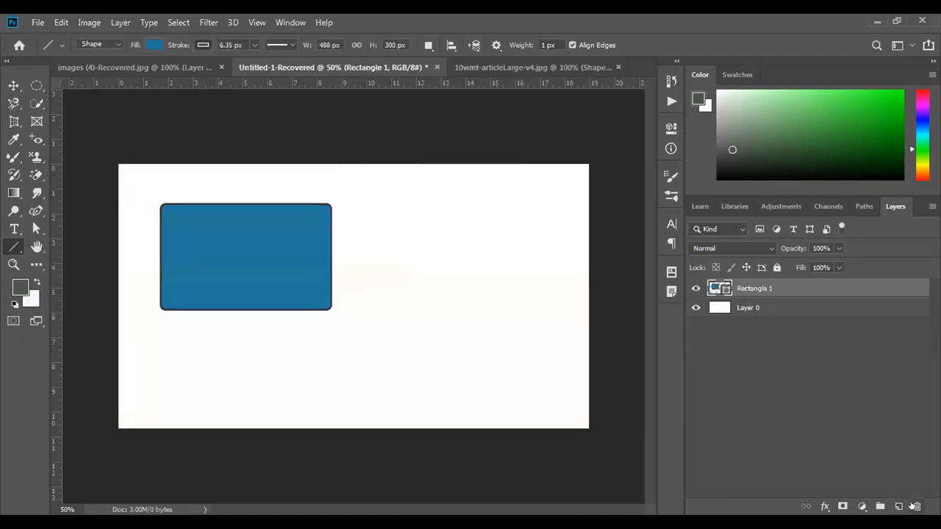
click(913, 506)
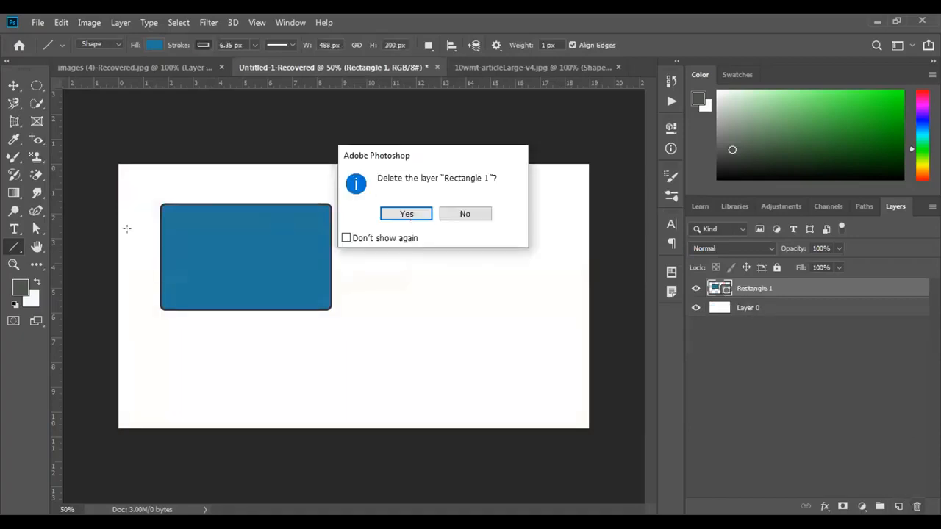
key(Return)
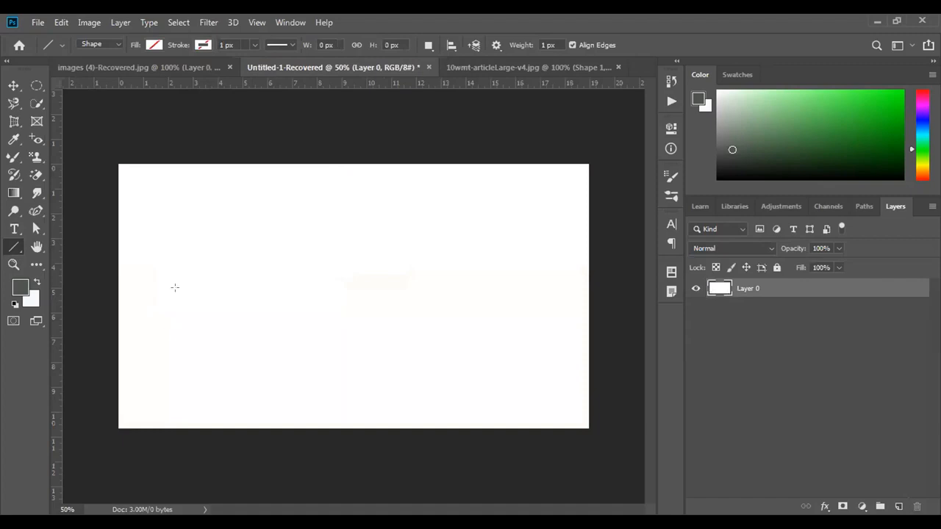
Step: Draw a flying bird custom shape about 402 × 384 px near the middle of the canvas
key(shift+u)
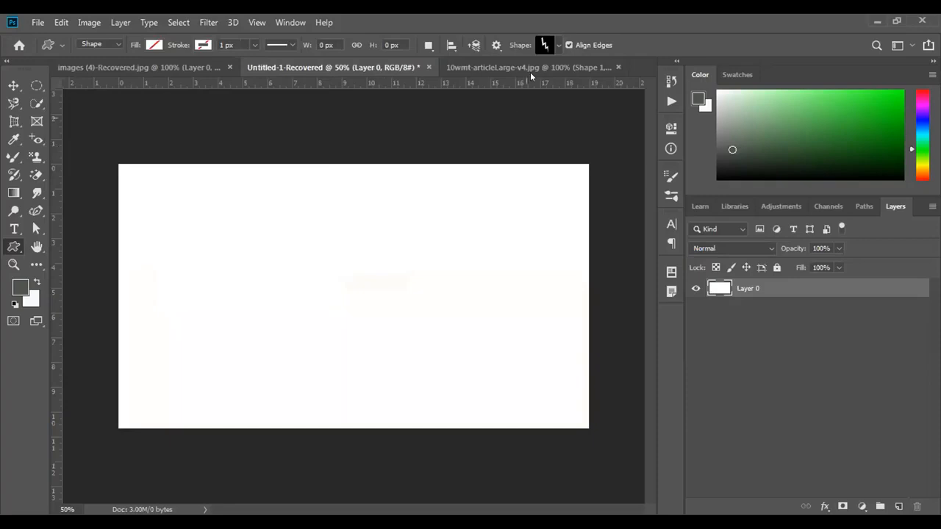
click(557, 46)
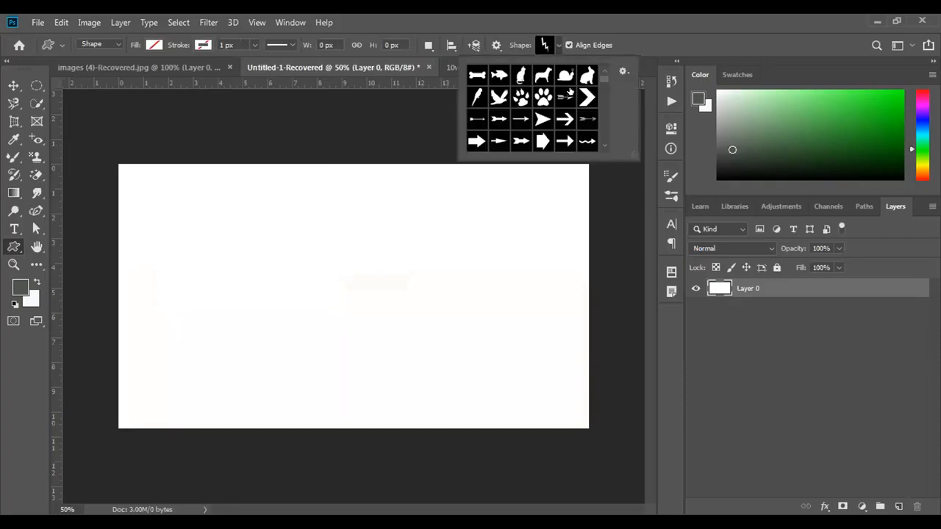
scroll(598, 118, down, 5)
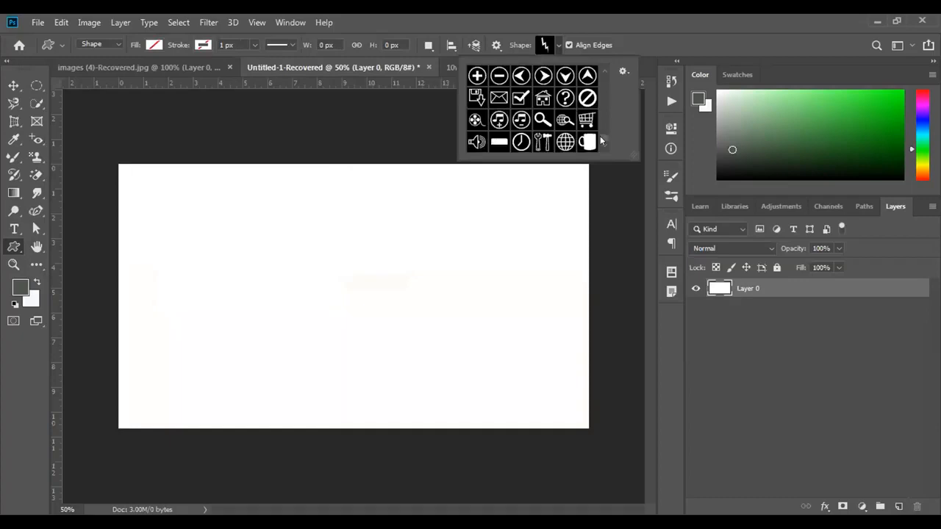
scroll(595, 74, up, 5)
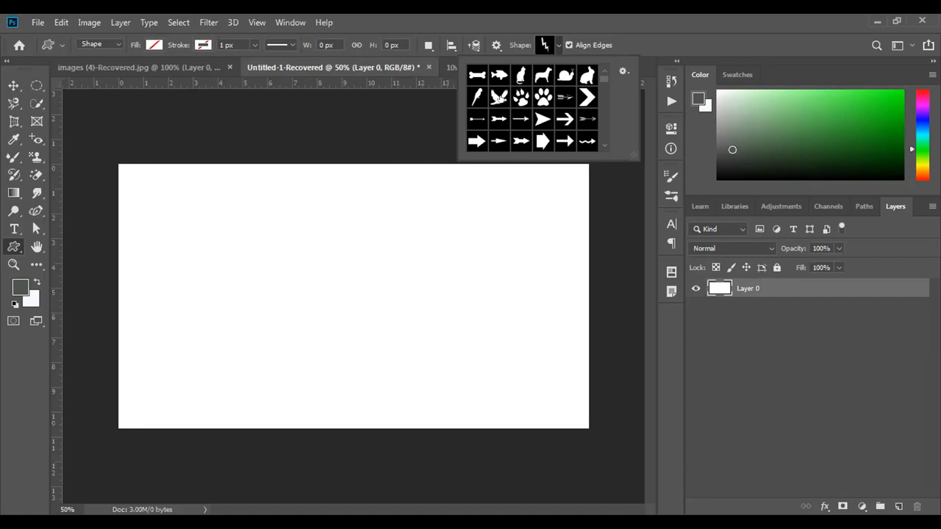
click(497, 97)
drag(280, 229, 413, 355)
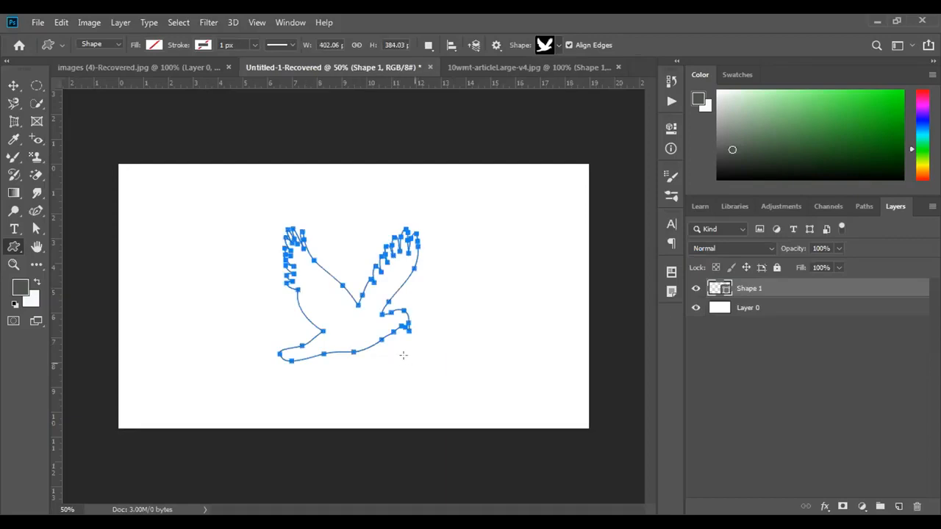
Step: Fill the bird shape with solid green and switch to the Move tool
click(159, 49)
click(113, 129)
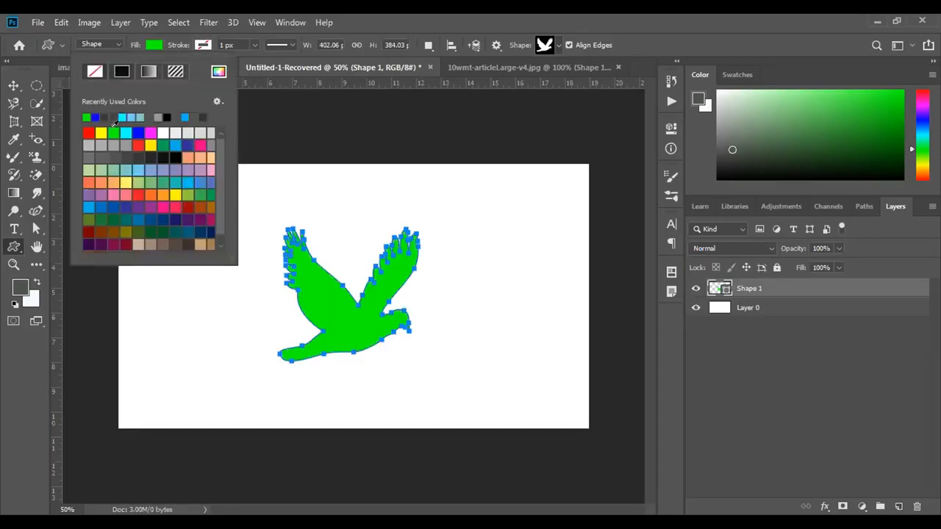
click(14, 87)
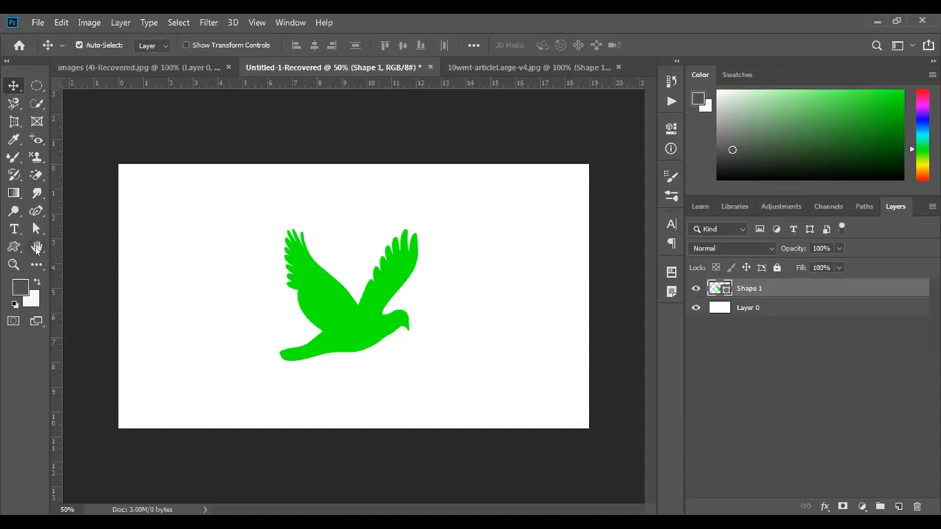
Step: Replace the loaded custom shapes with the Animals set, and load the complete All set again
click(14, 248)
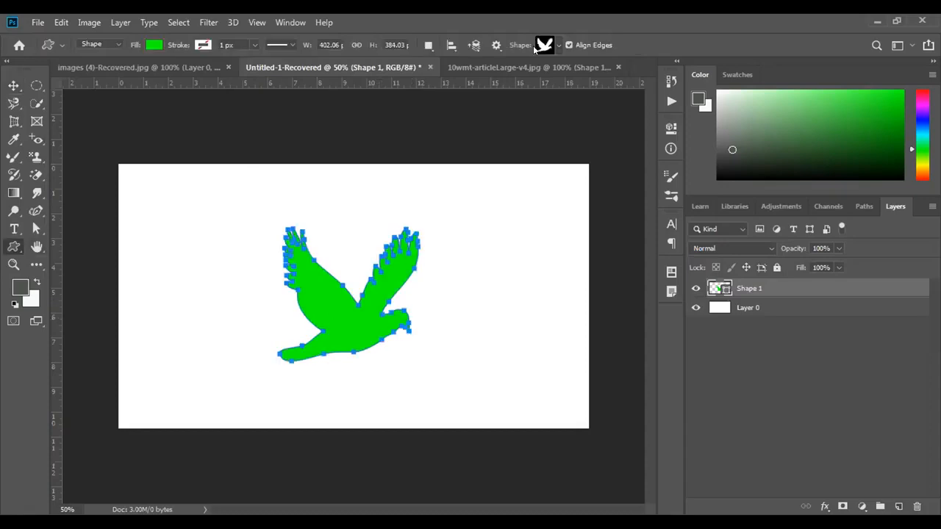
click(559, 45)
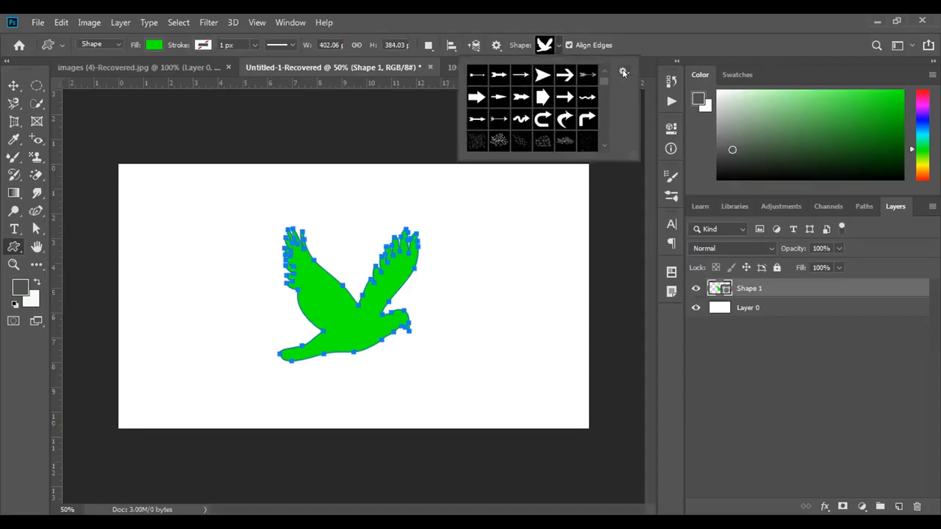
click(624, 73)
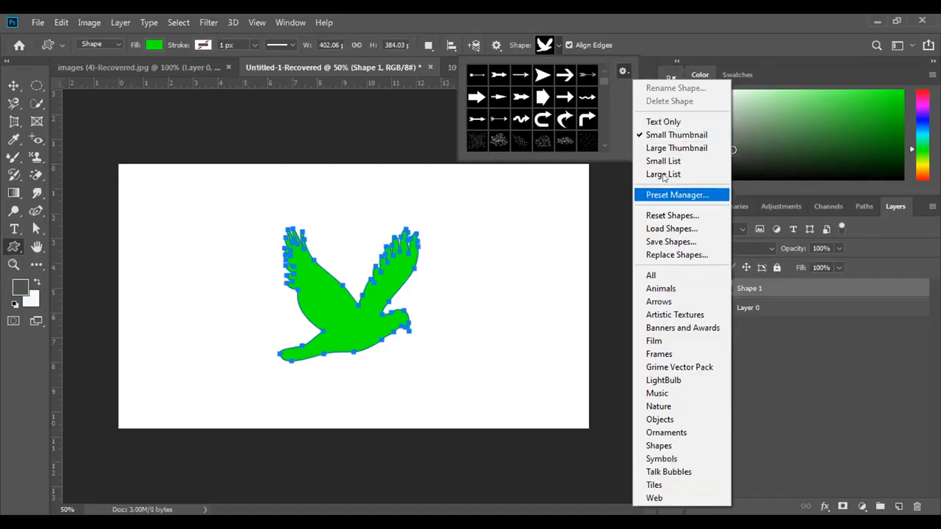
click(620, 107)
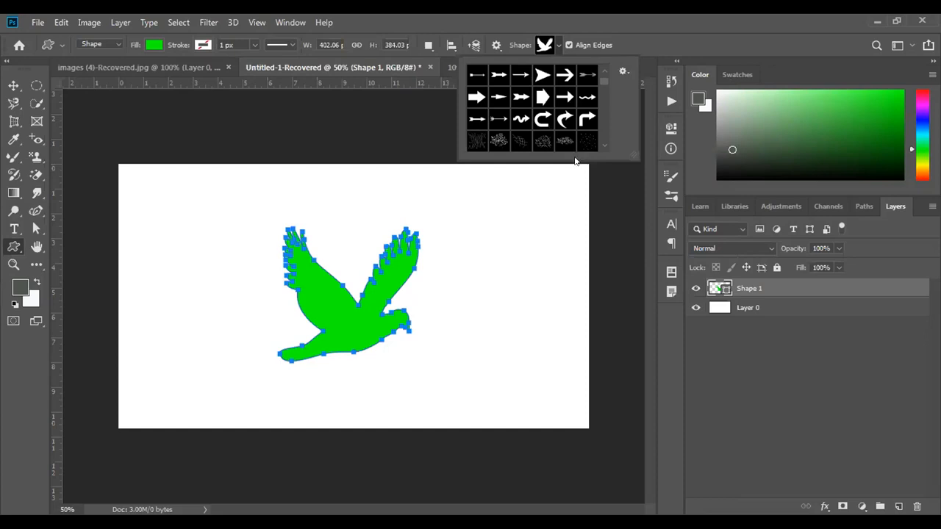
click(623, 70)
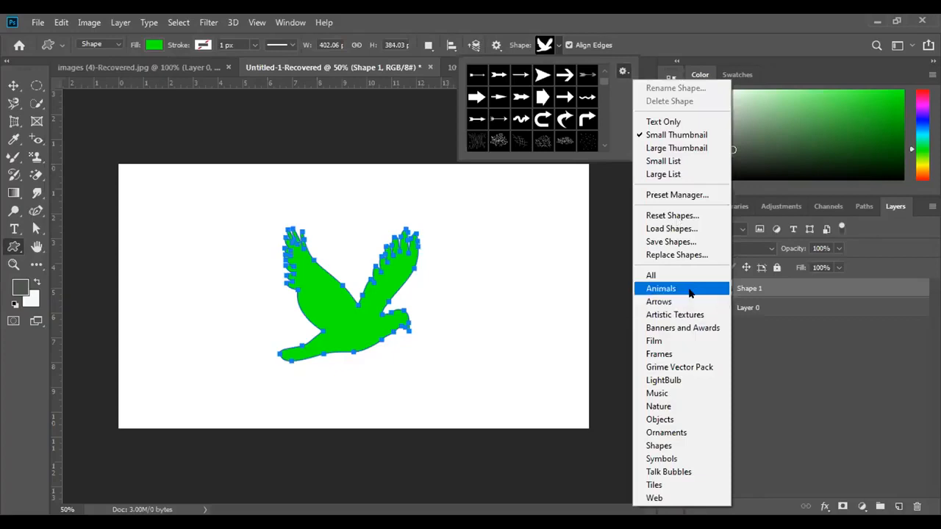
key(Return)
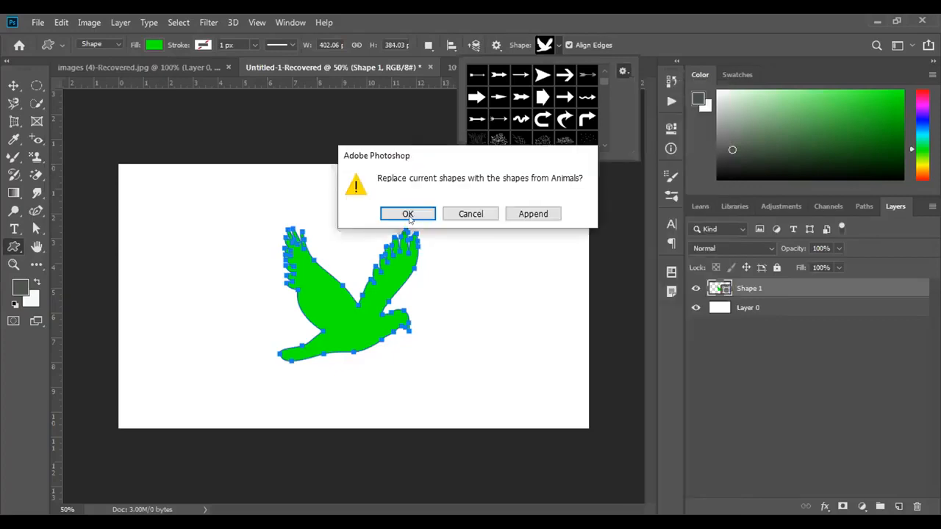
click(408, 215)
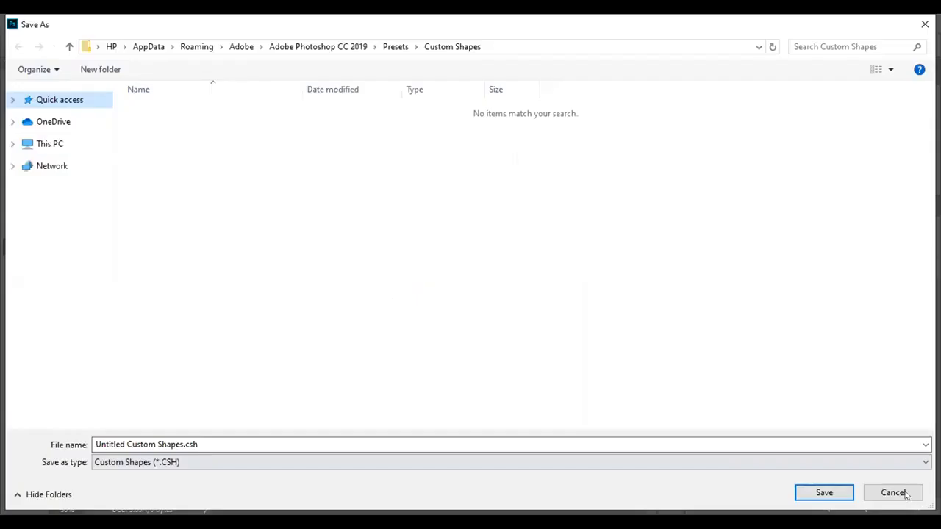
key(Return)
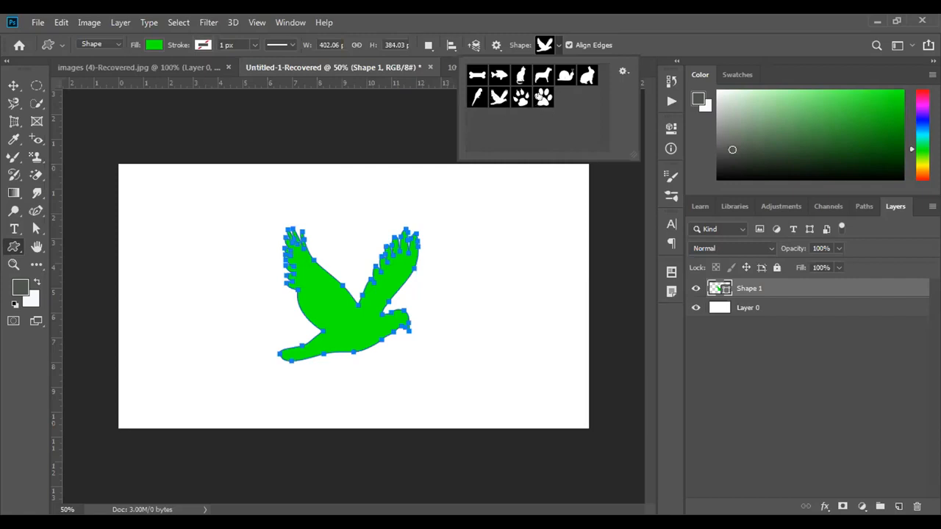
click(622, 73)
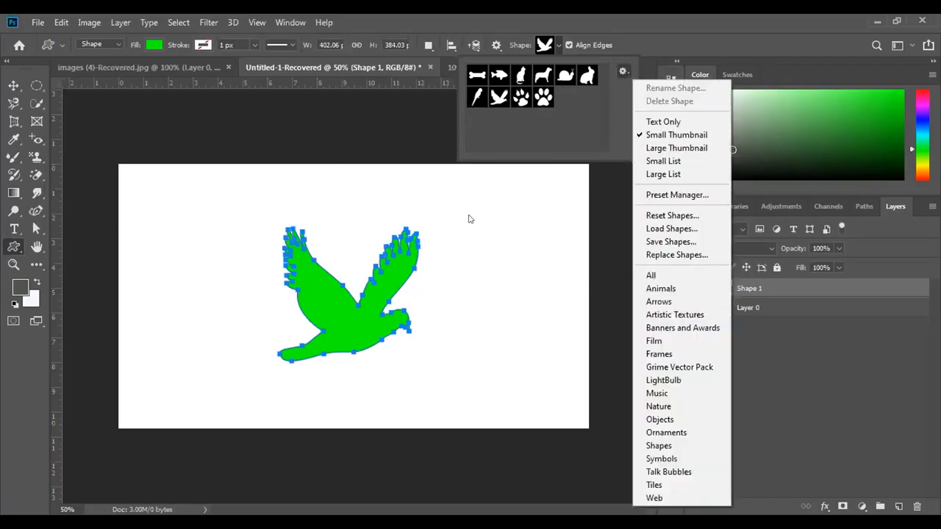
click(423, 214)
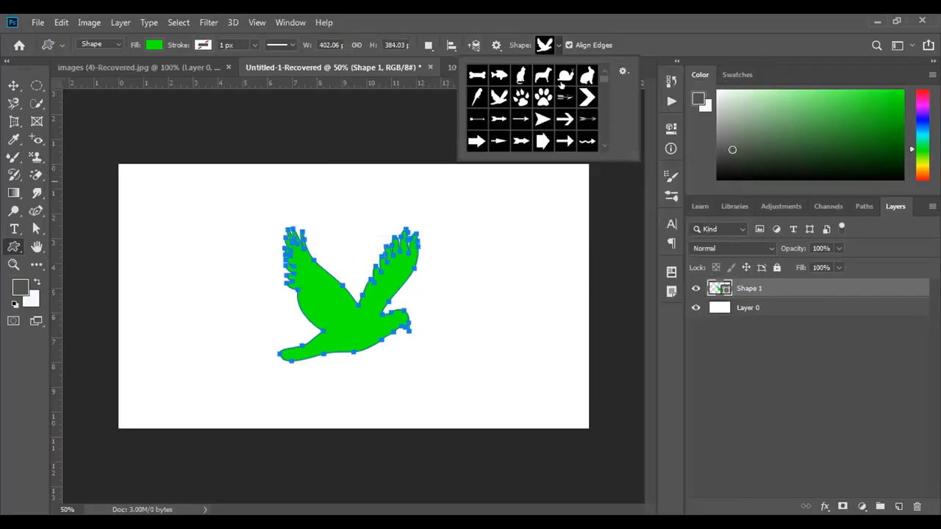
Step: Browse the complete custom shape library, from the animals and arrows through the artistic, nature and object shapes to the ornaments
scroll(562, 92, down, 3)
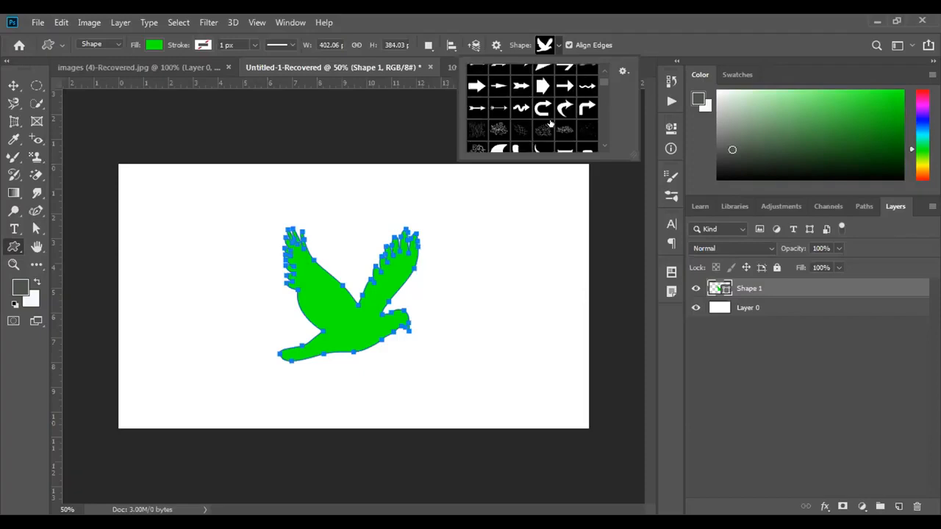
scroll(546, 110, down, 1)
scroll(563, 88, up, 3)
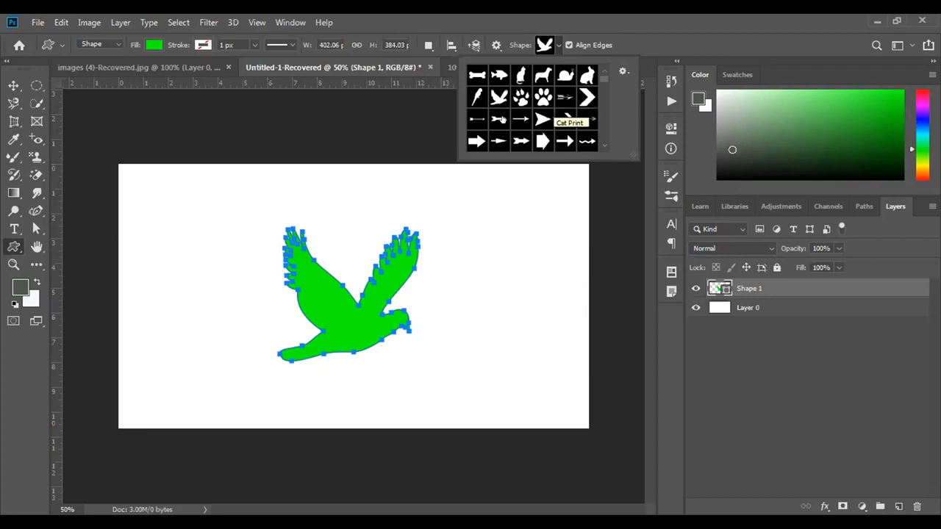
scroll(518, 119, down, 1)
scroll(529, 114, down, 3)
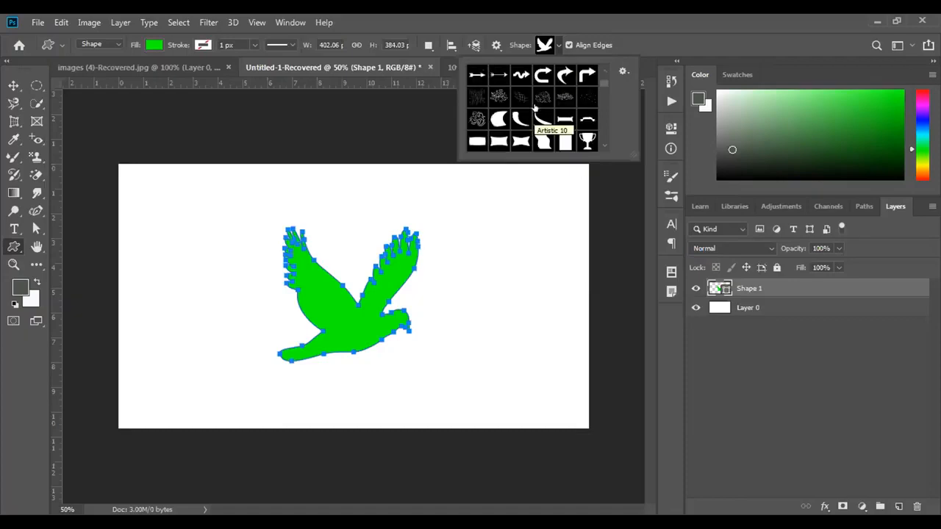
scroll(535, 103, down, 3)
scroll(535, 98, down, 3)
scroll(536, 97, down, 3)
scroll(537, 98, down, 3)
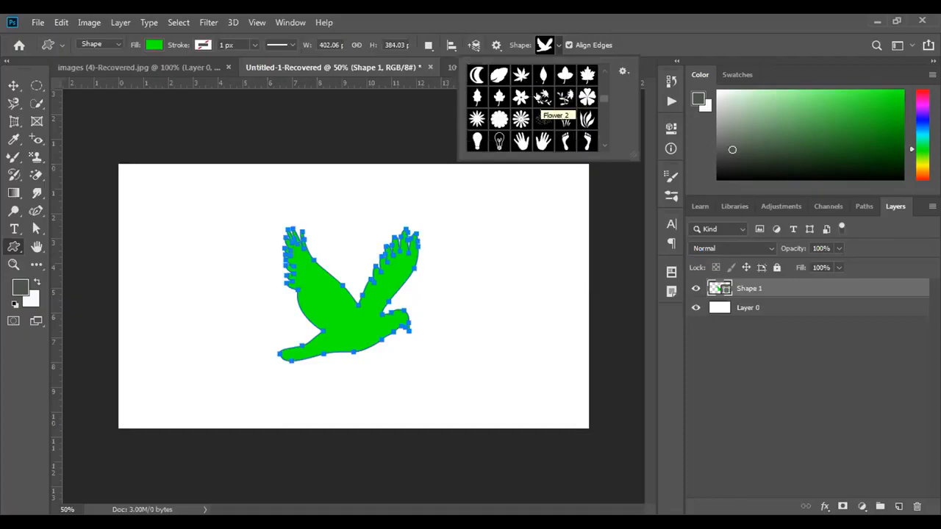
scroll(536, 107, down, 1)
scroll(547, 110, down, 3)
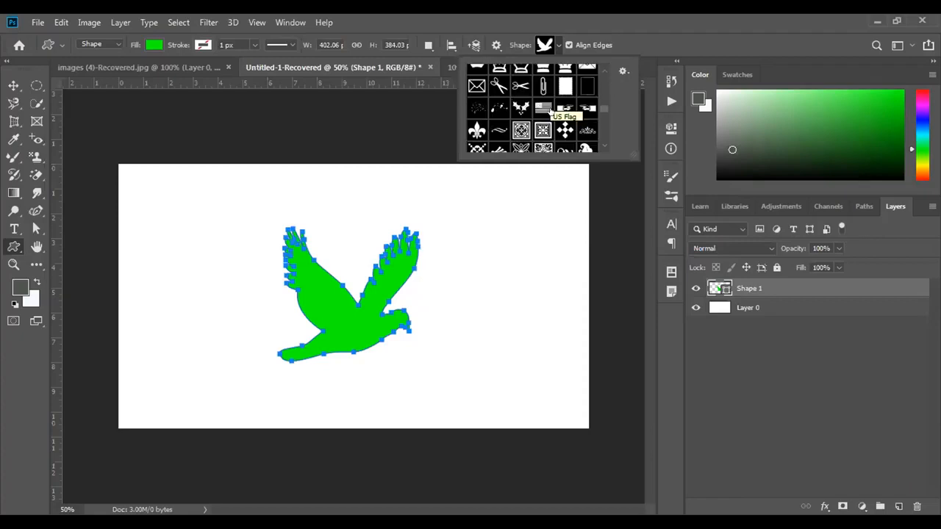
scroll(551, 112, down, 3)
scroll(557, 103, up, 2)
scroll(562, 110, down, 2)
scroll(567, 123, down, 2)
scroll(570, 129, down, 2)
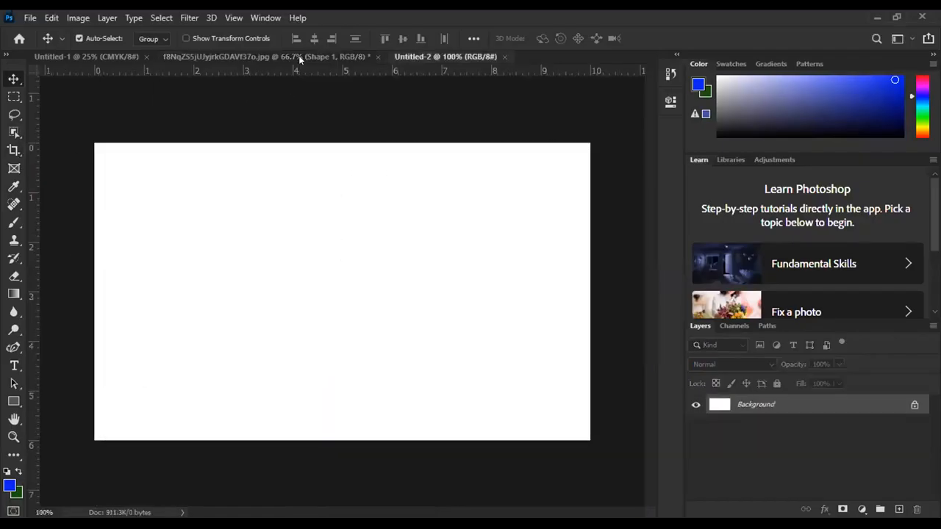
Step: Look through the open documents and close the JPG containing the blue pinwheel shapes
click(298, 56)
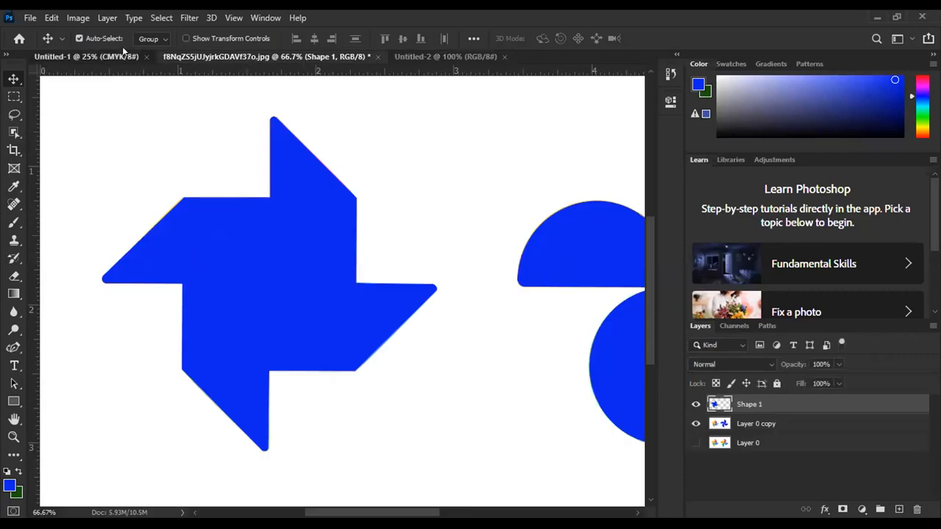
click(122, 49)
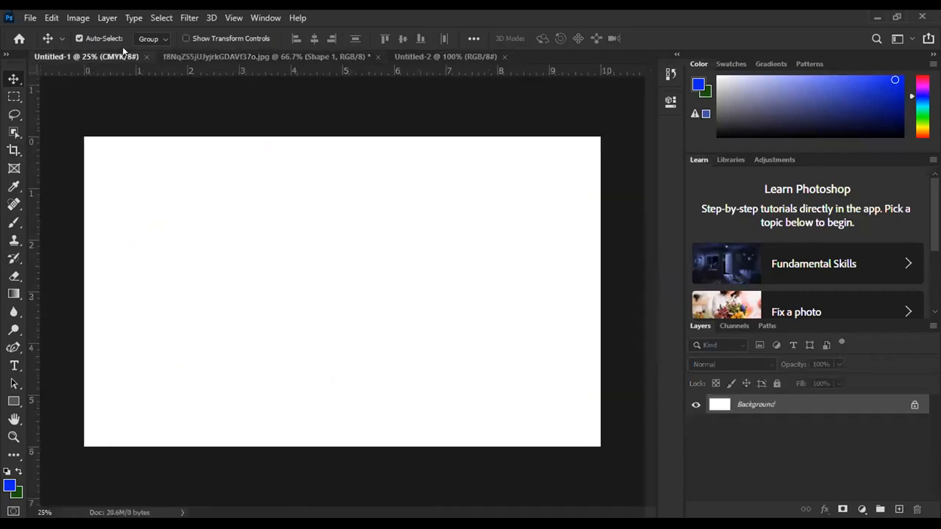
click(376, 57)
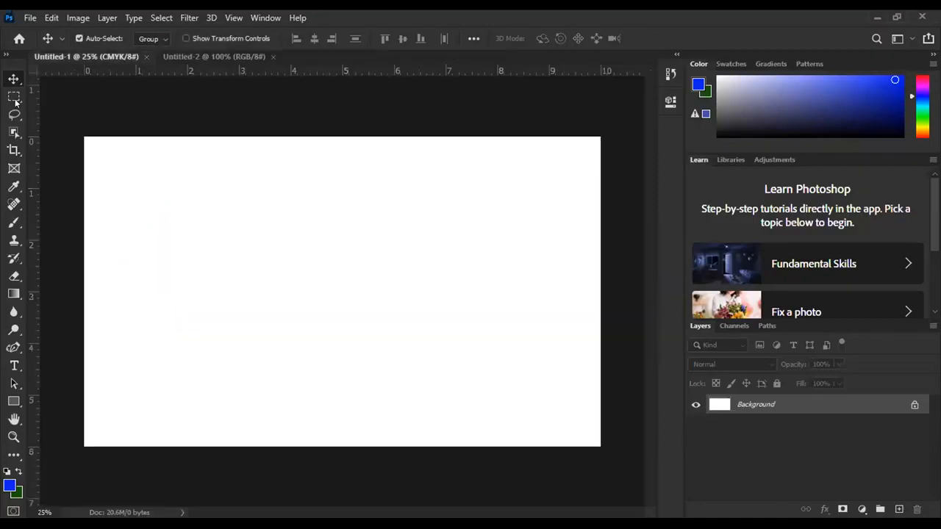
Step: Draw a blue rectangle about 1060 × 640 px in the upper-left part of the Untitled-1 canvas
click(14, 400)
drag(140, 193, 323, 302)
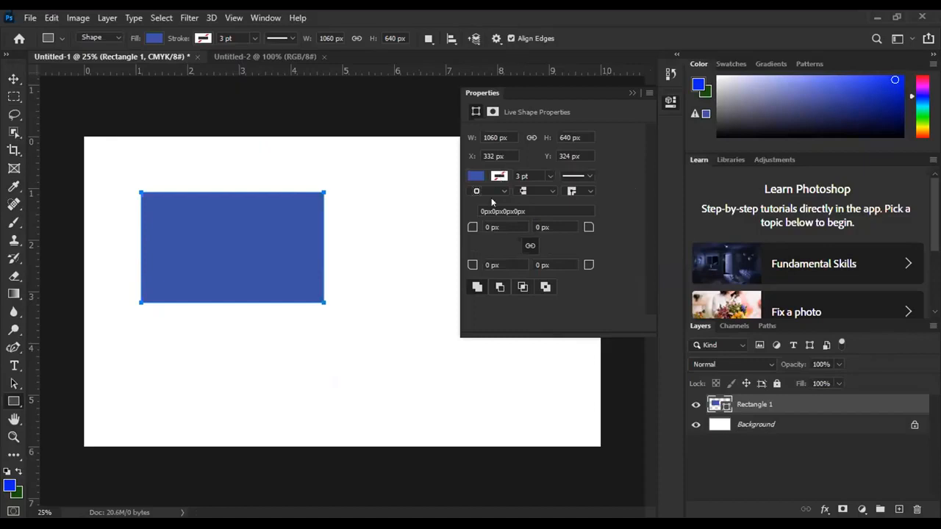
Step: Give the rectangle a white stroke 1.78 pt wide and view its line style and colour options
click(487, 249)
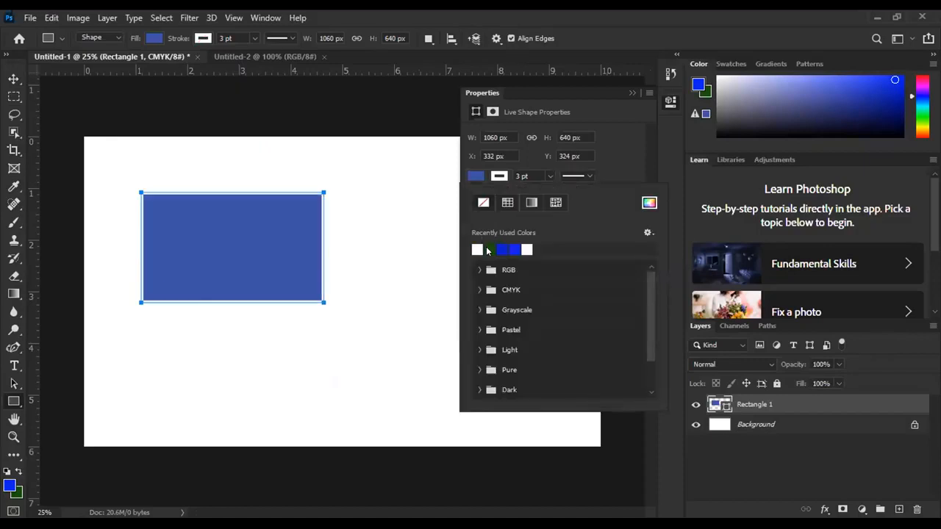
click(550, 175)
click(555, 191)
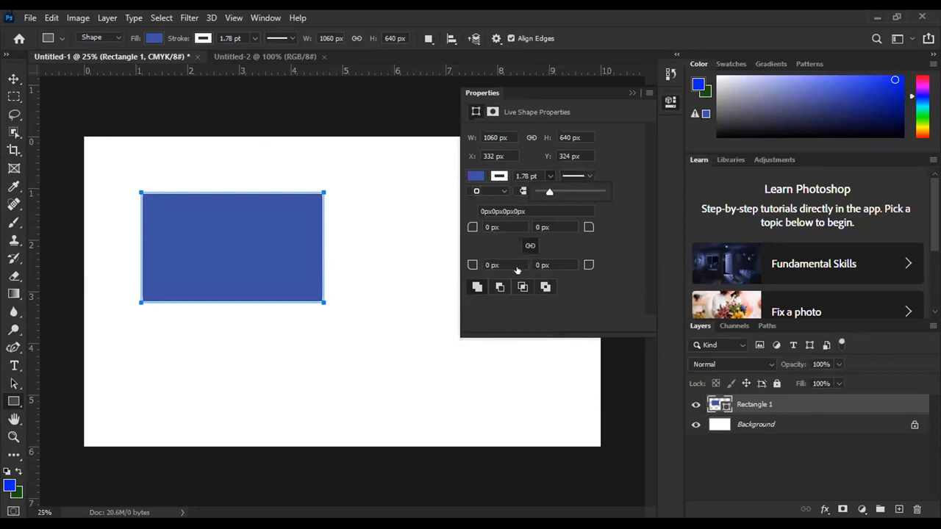
click(590, 177)
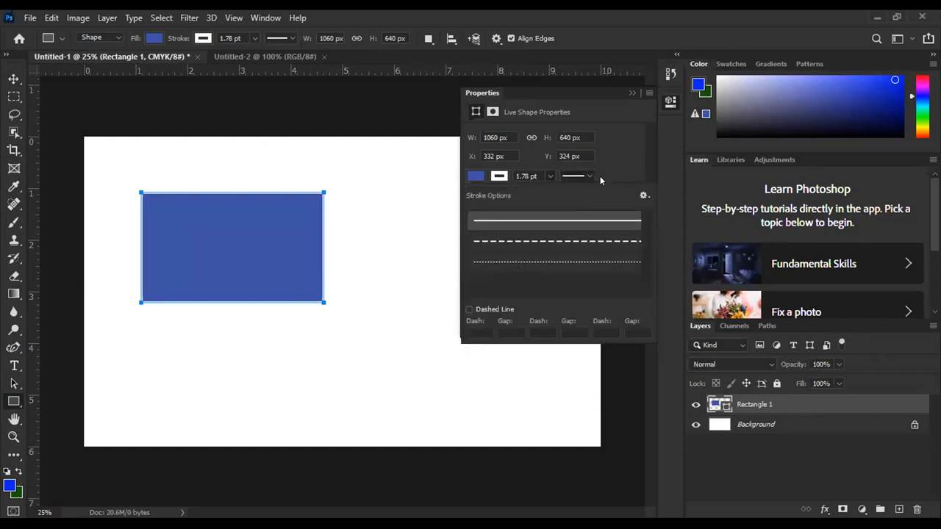
click(499, 176)
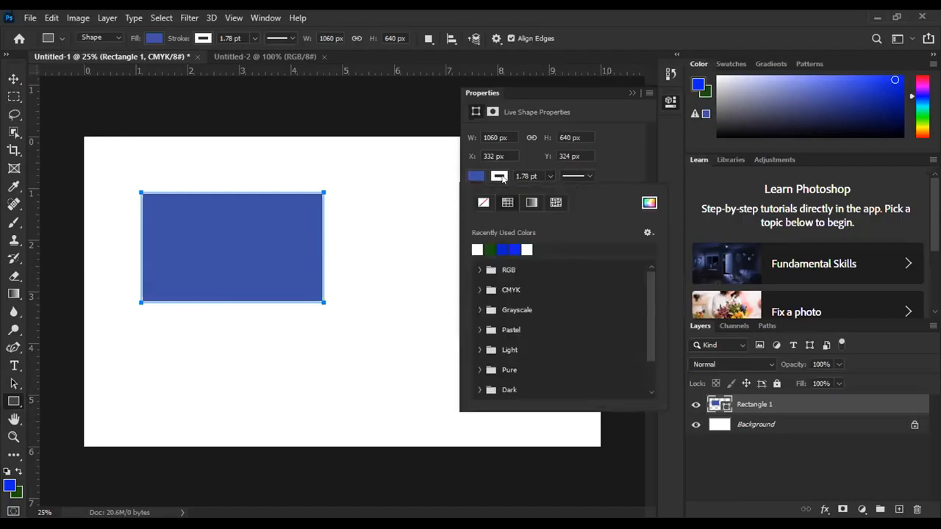
click(502, 178)
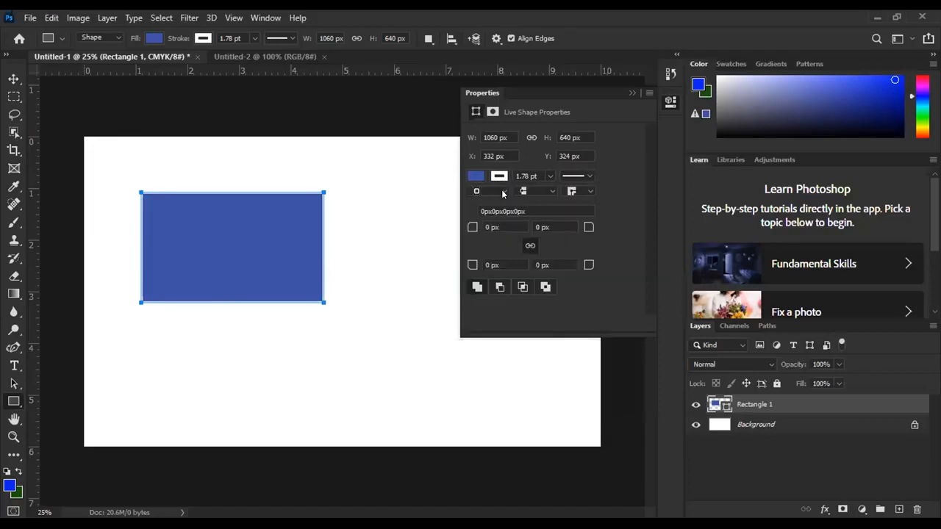
Step: Try the centre and outside stroke alignments on the rectangle, and set the alignment back to inside
click(491, 193)
click(491, 213)
click(491, 193)
click(485, 223)
click(491, 192)
click(490, 202)
Step: Set the rectangle's stroke caps to round and choose a different corner join type for the stroke
click(533, 191)
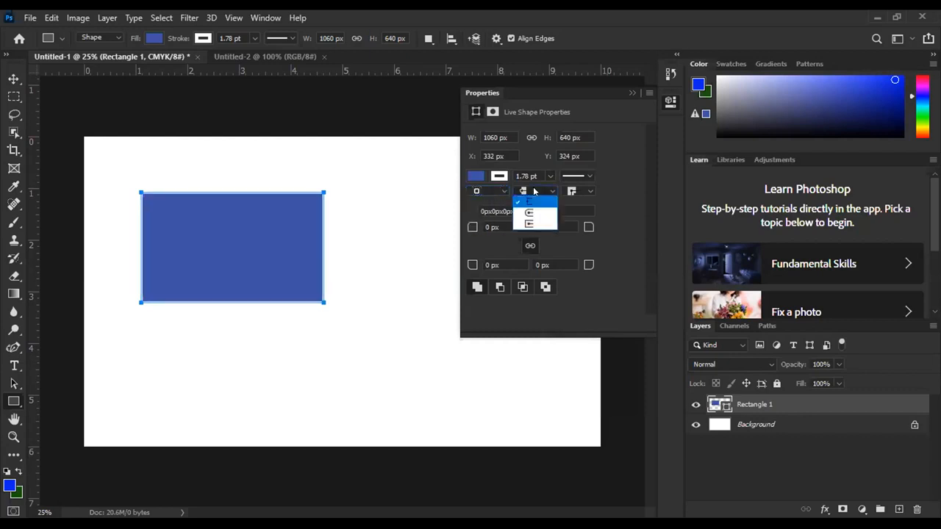
click(531, 212)
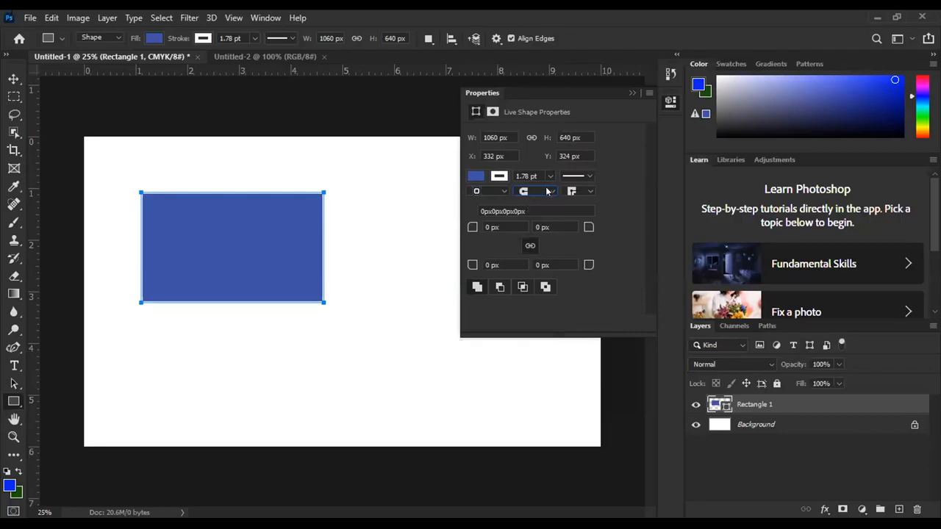
click(574, 192)
Step: Try linked corner radii of 5 px and 4 px on all four corners of the blue rectangle
click(485, 227)
text(2)
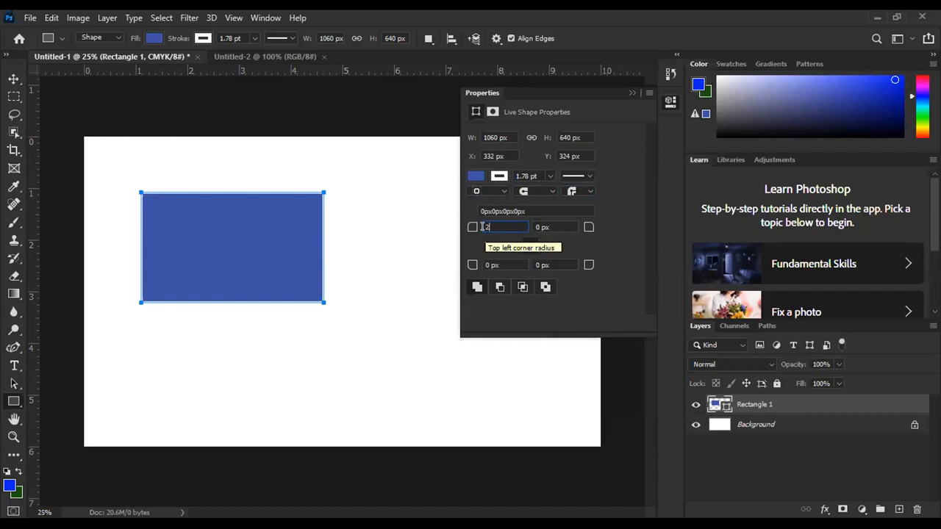
key(Return)
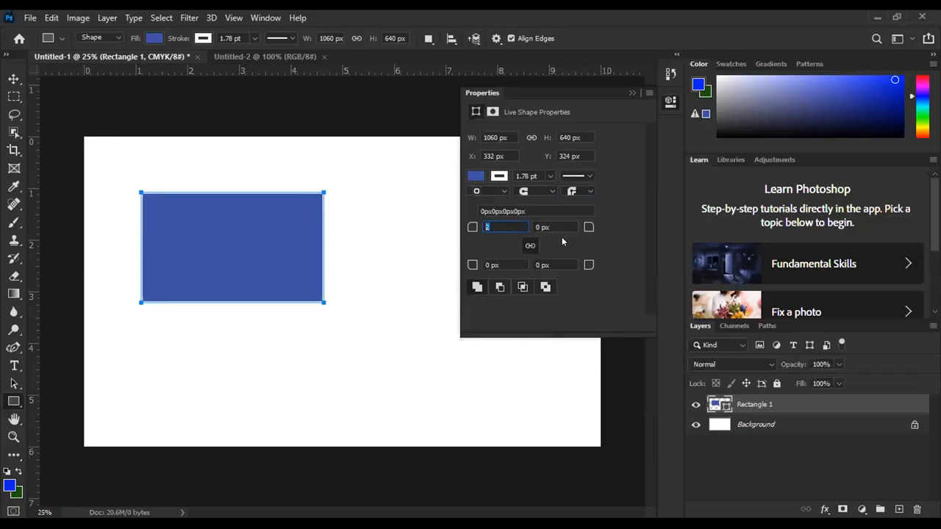
text(5)
click(529, 226)
key(Down)
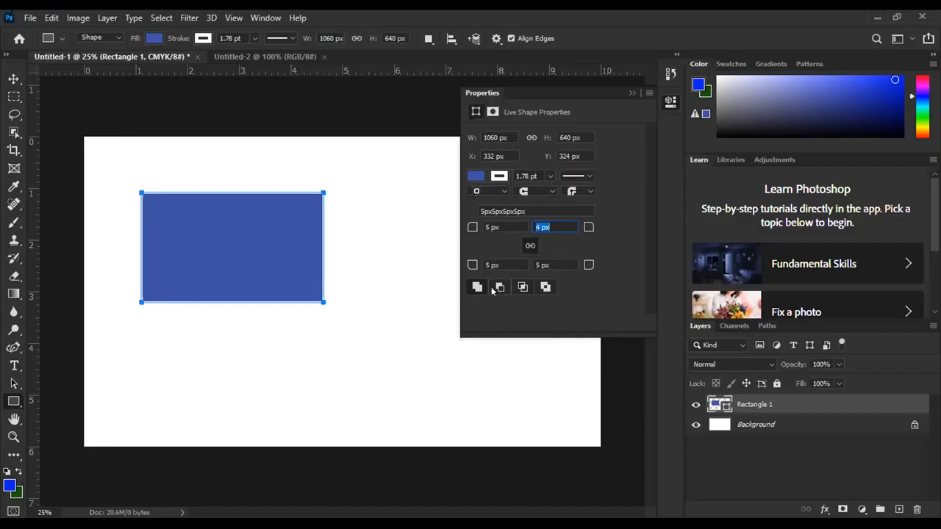
key(Return)
click(14, 79)
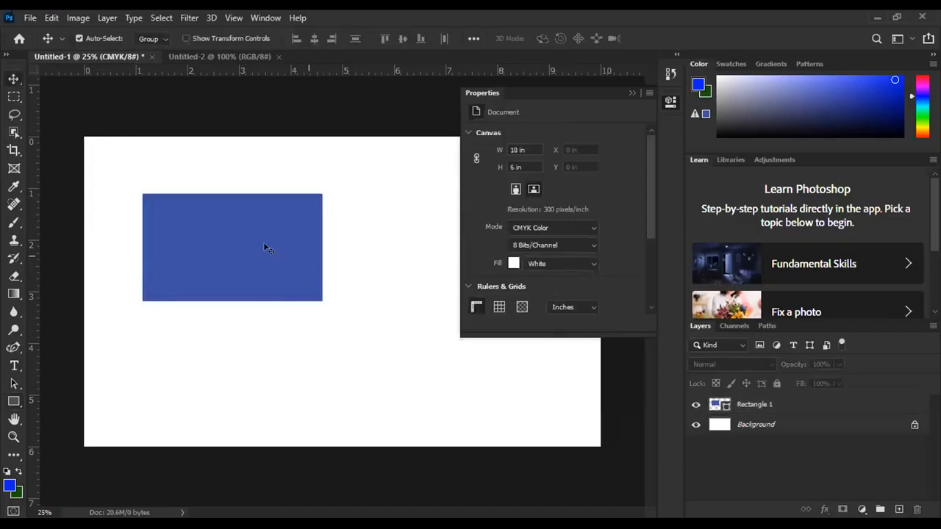
click(265, 247)
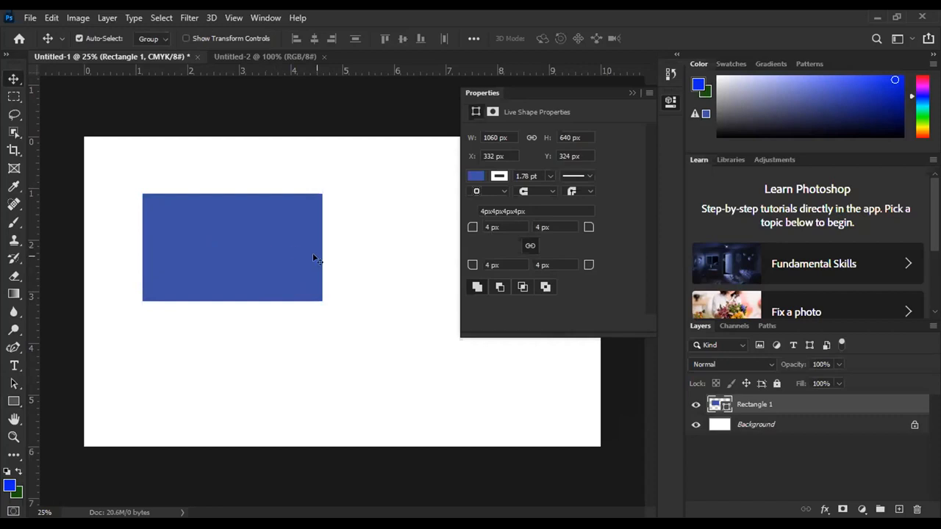
Step: Set the blue rectangle's linked corner radii to 15 px
click(470, 227)
key(ctrl+plus)
key(space)
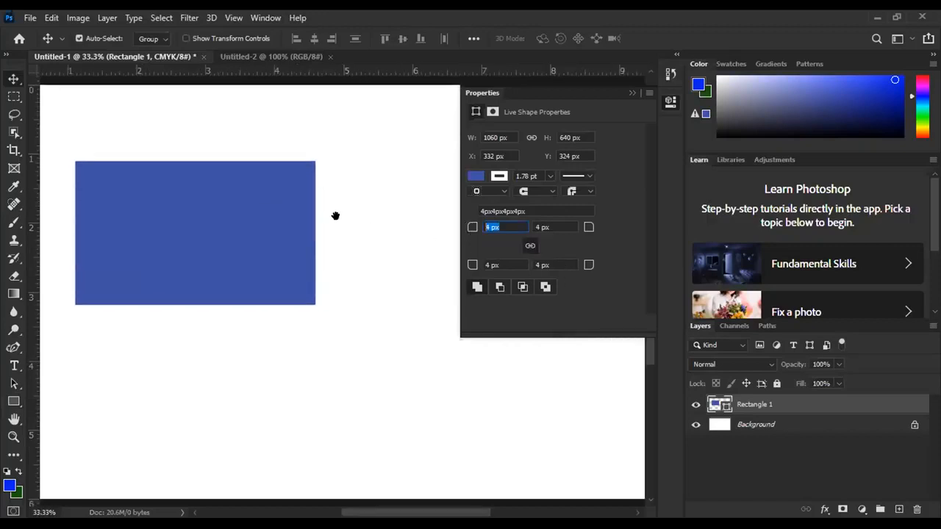
drag(335, 216, 416, 218)
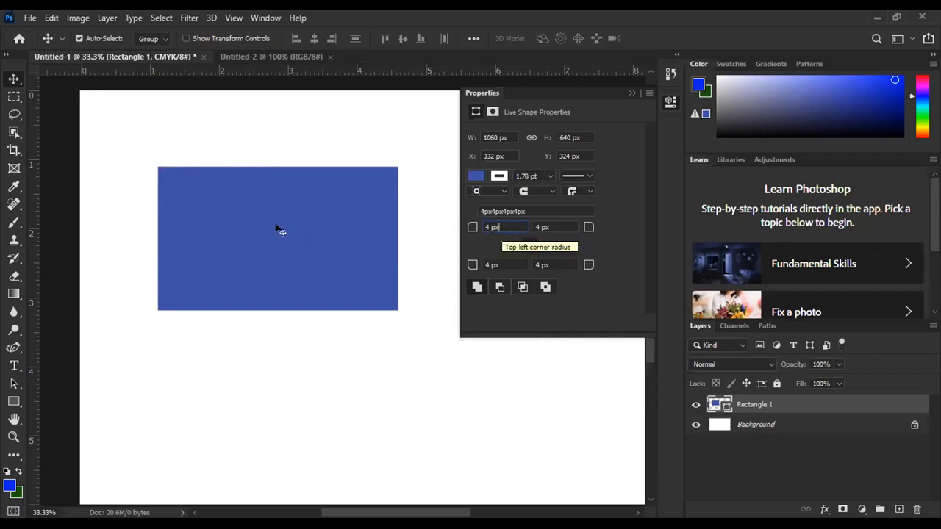
key(ctrl+t)
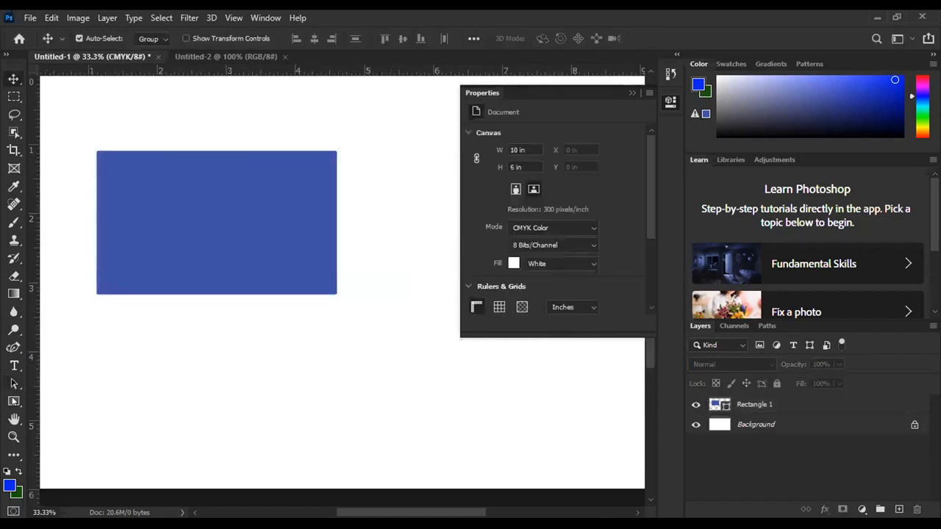
click(13, 400)
click(427, 237)
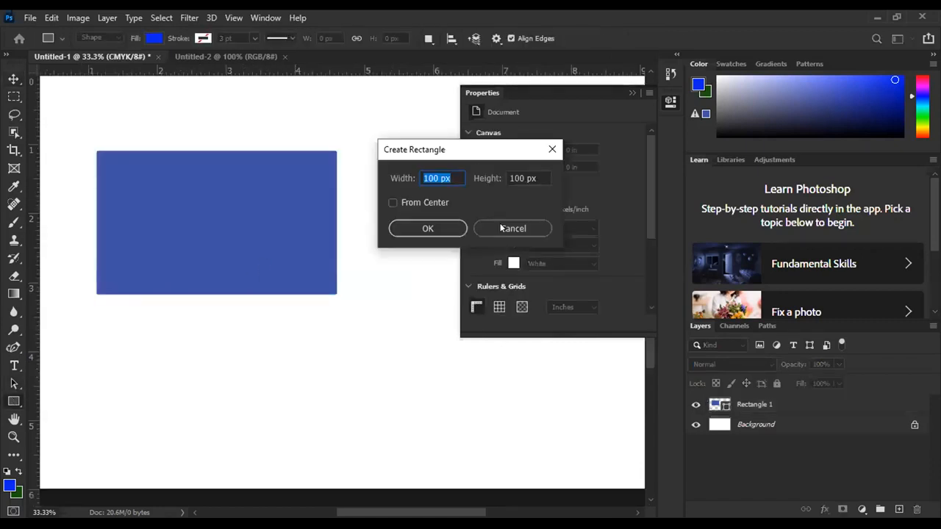
click(502, 228)
Step: Reselect the blue rectangle with the Rectangle tool and apply the Subtract Front Shape path operation to it
key(v)
click(136, 250)
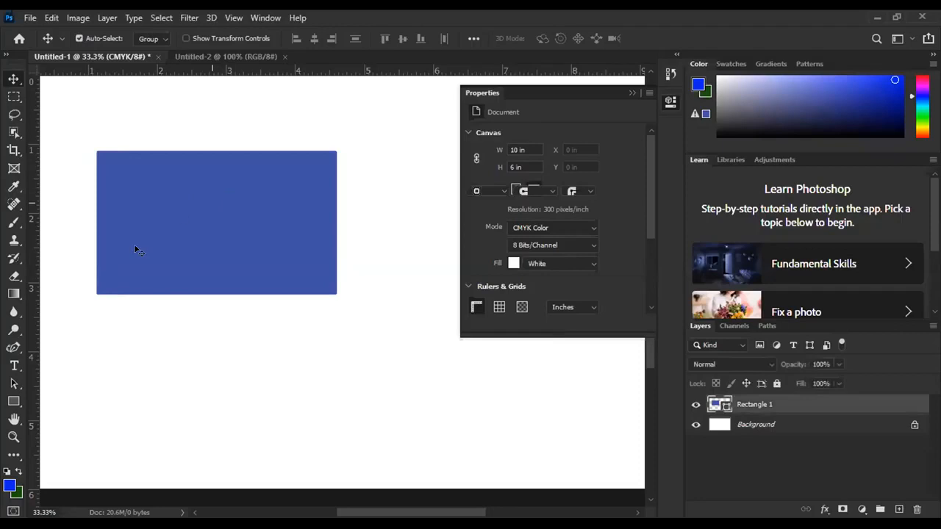
click(14, 400)
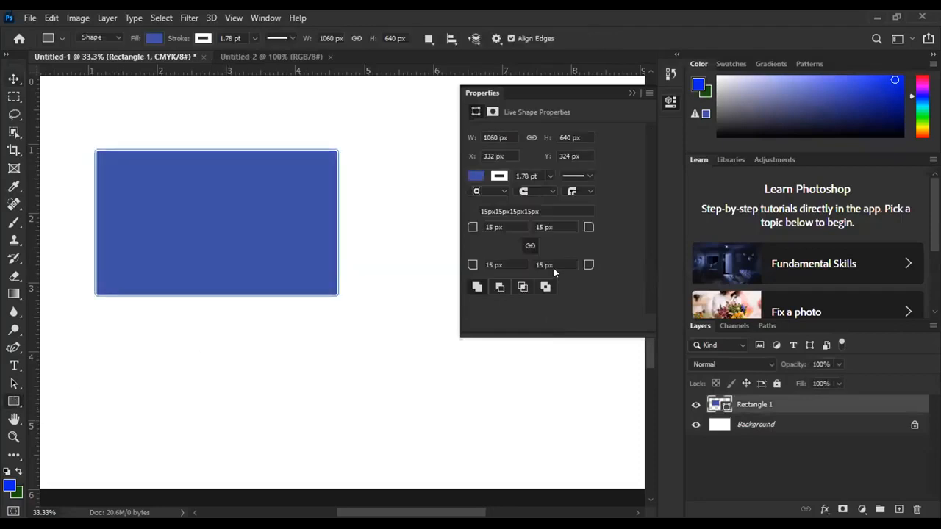
key(ctrl+plus)
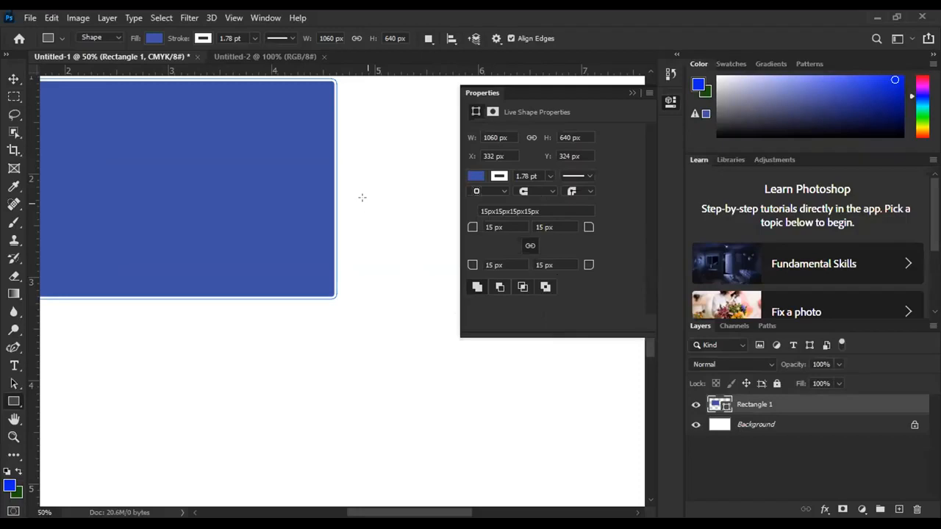
click(500, 287)
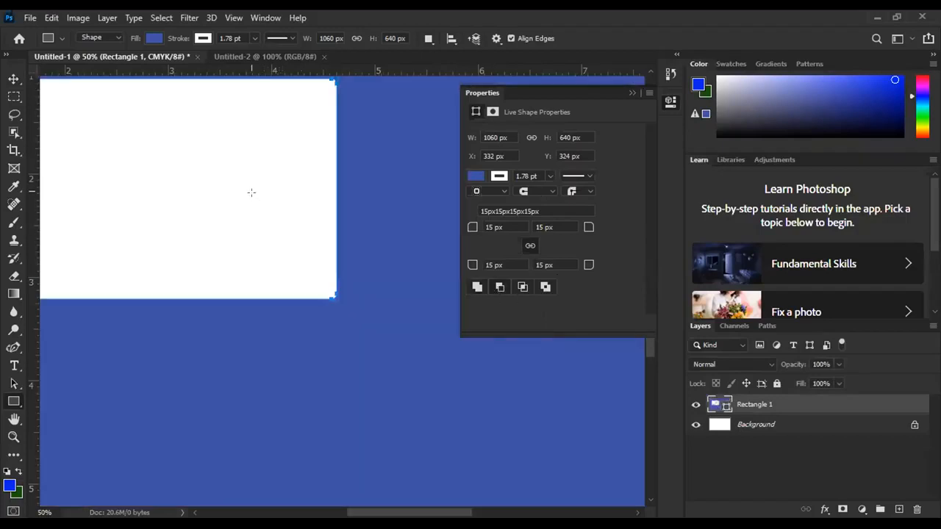
Step: Draw a second rectangle about 783 × 792 px overlapping the first one's lower-right corner, and try its subtract and intersect path operations
drag(197, 156, 466, 423)
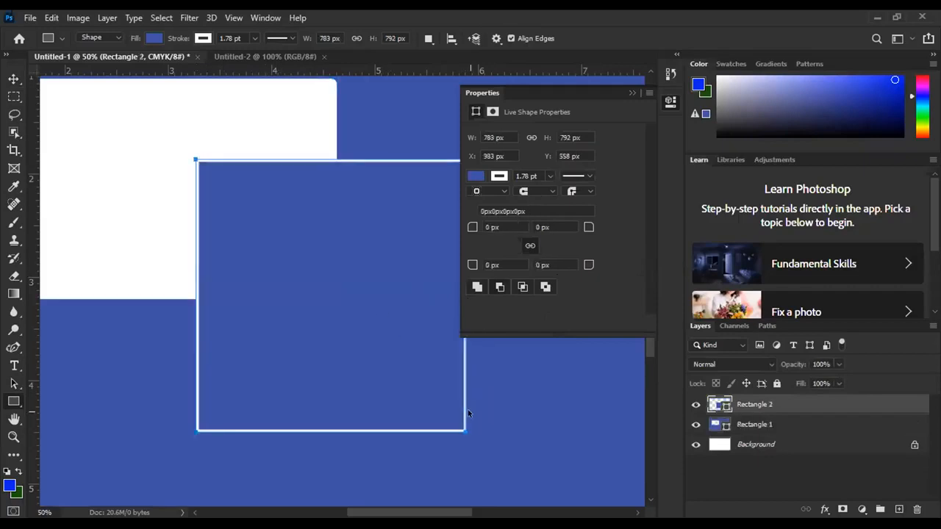
key(ctrl+minus)
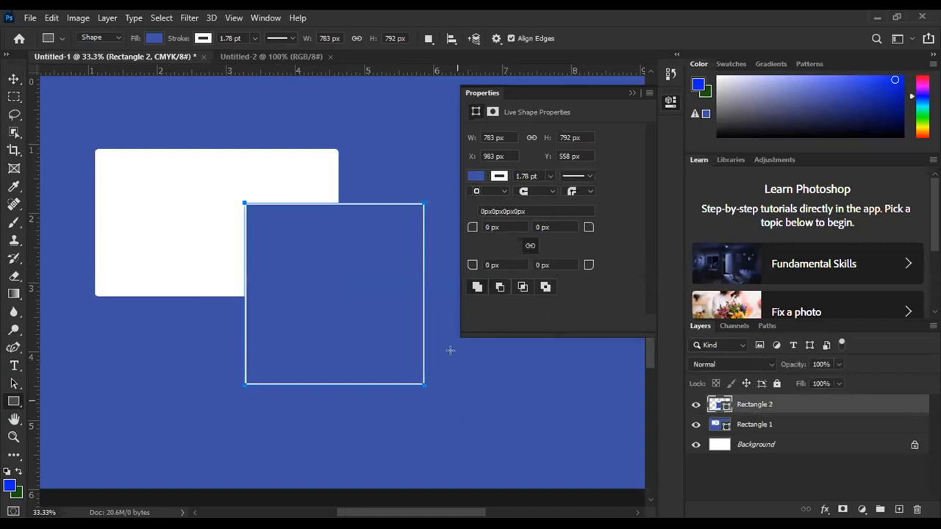
click(506, 289)
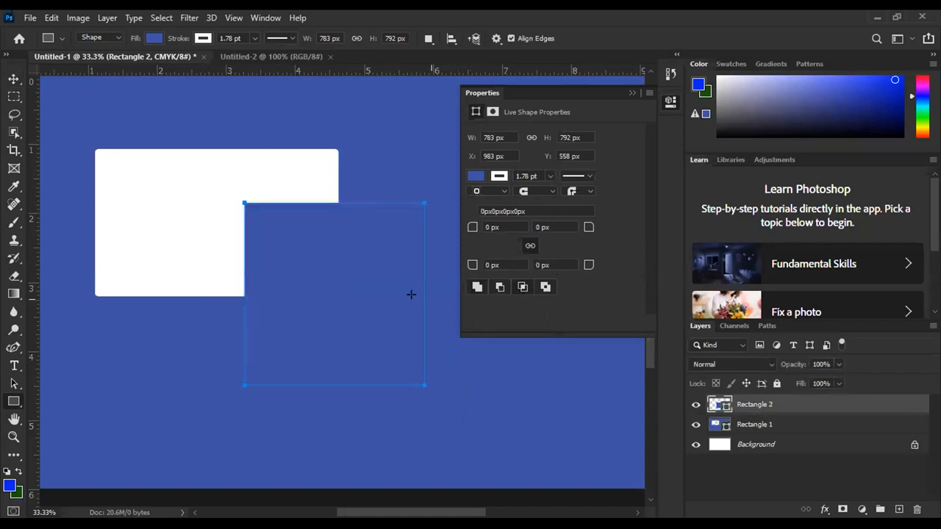
click(500, 287)
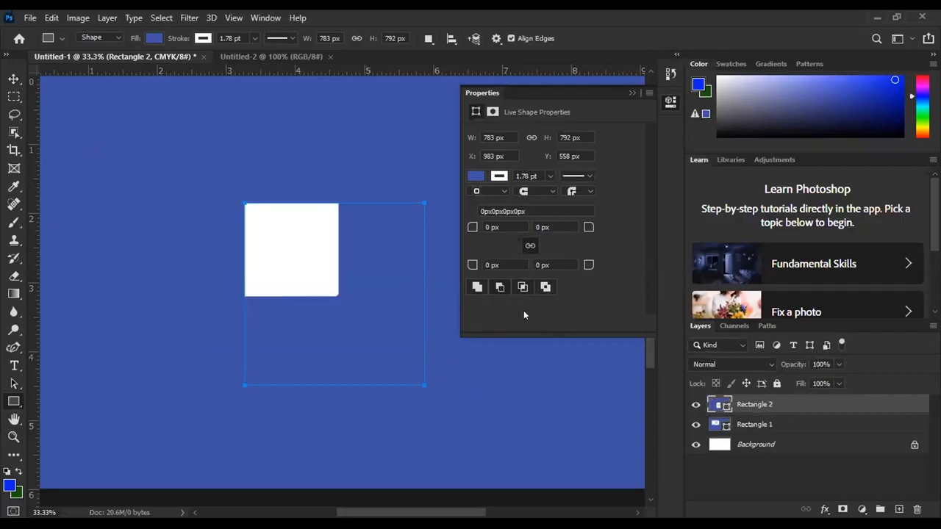
click(522, 288)
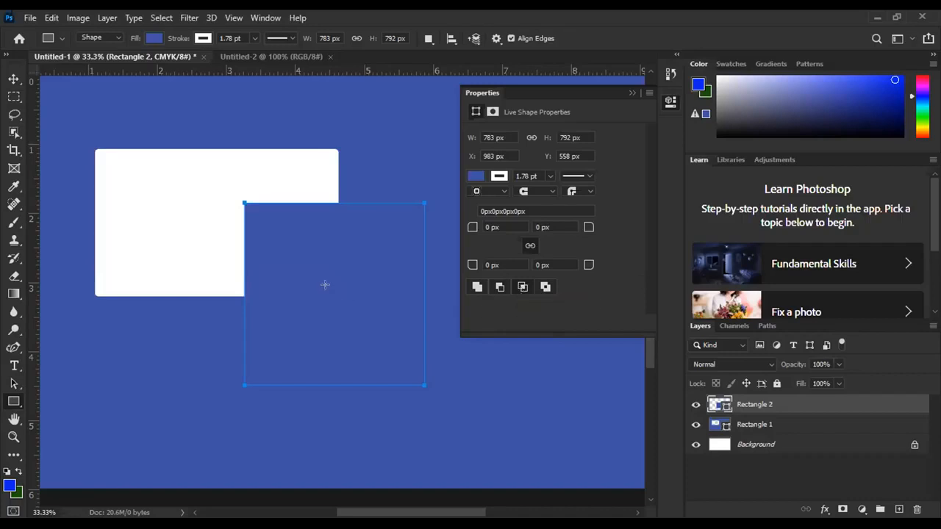
drag(328, 289, 347, 282)
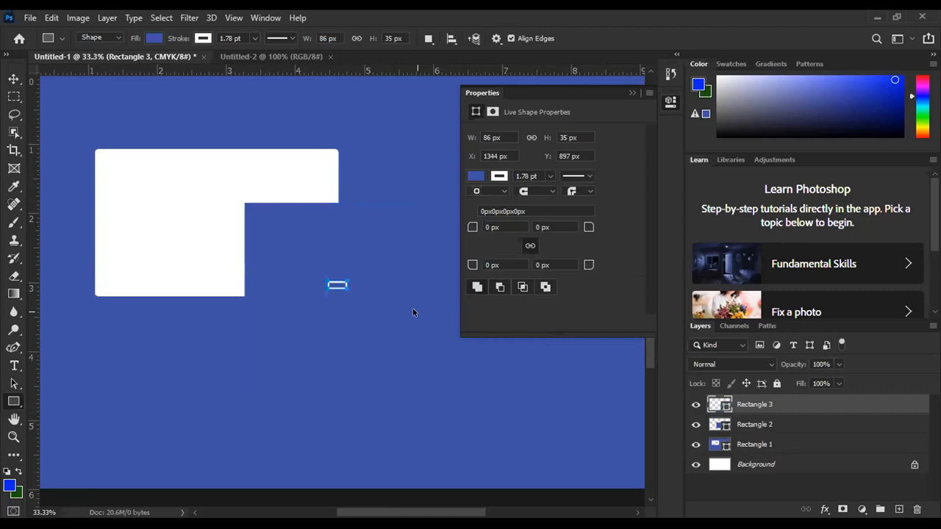
key(ctrl+z)
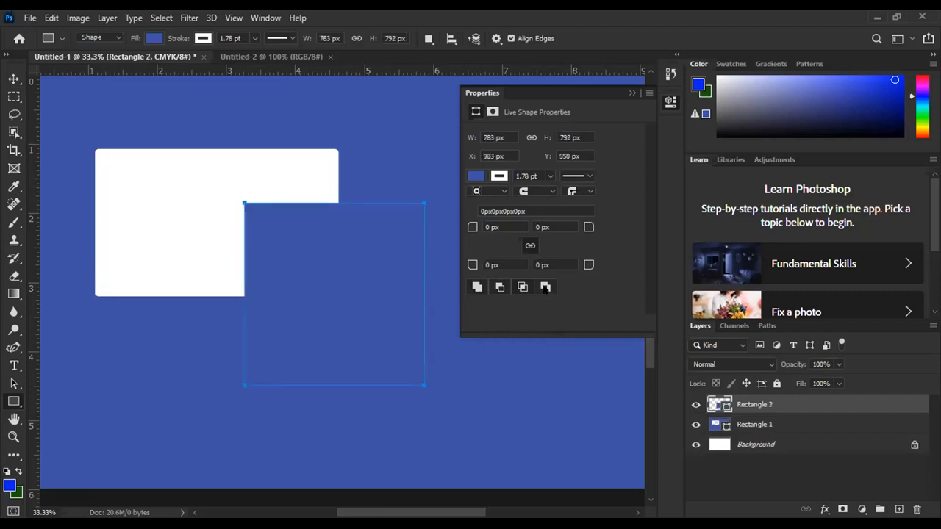
Step: Draw a third rectangle about 704 × 795 px over the first one's lower-left corner, and try its intersect, subtract and exclude path operations
drag(66, 225, 228, 405)
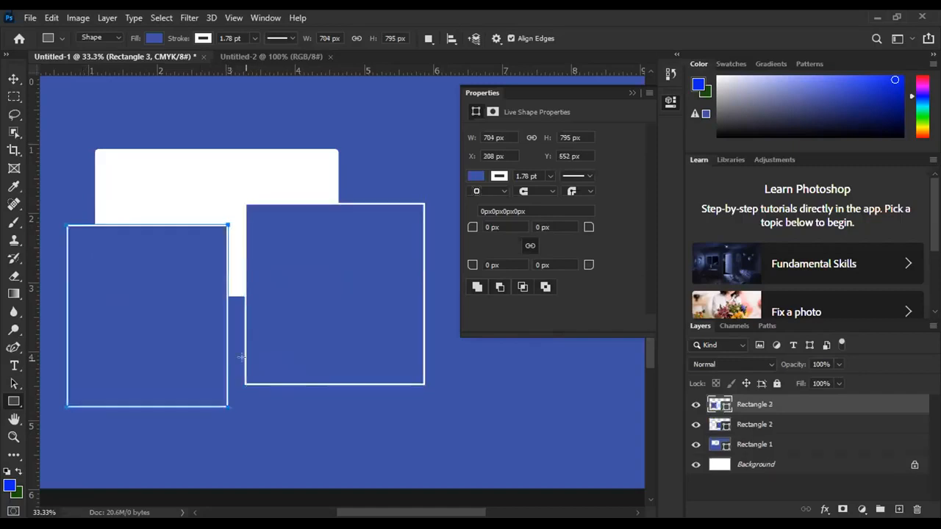
click(545, 287)
click(520, 288)
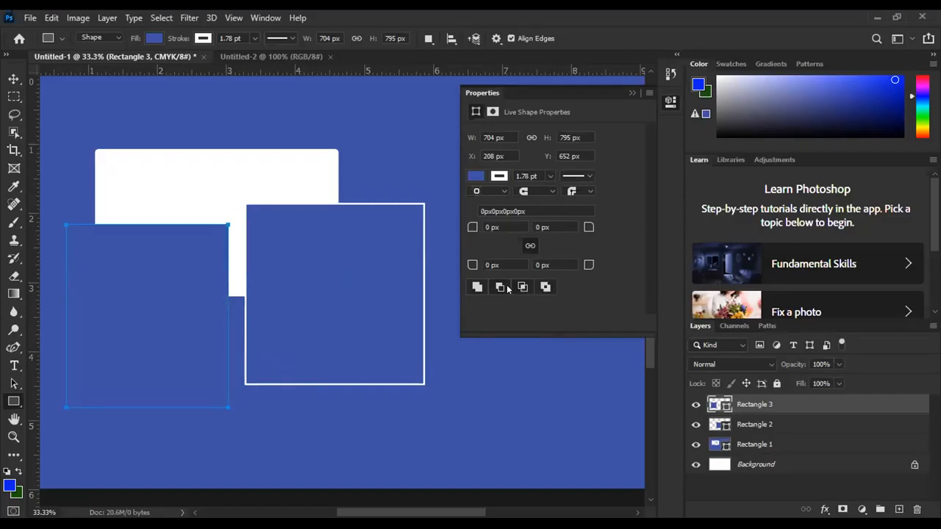
click(506, 288)
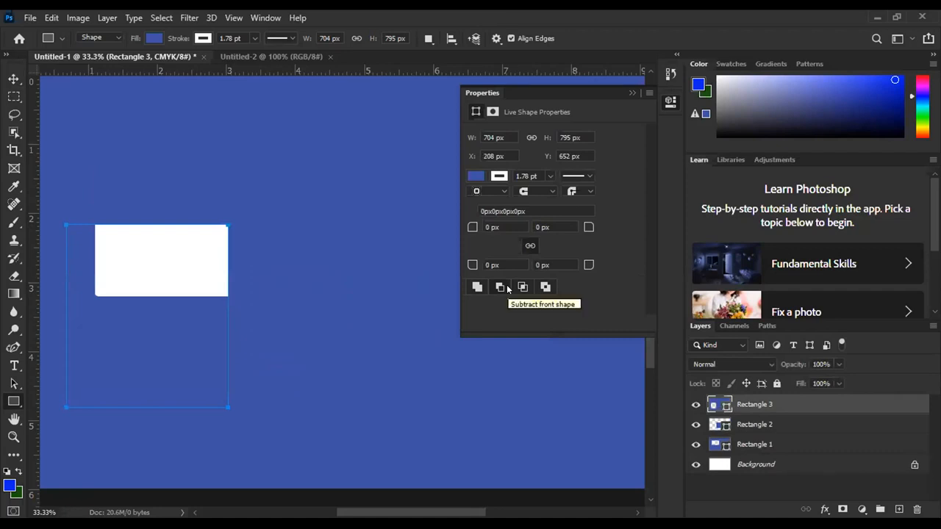
click(522, 287)
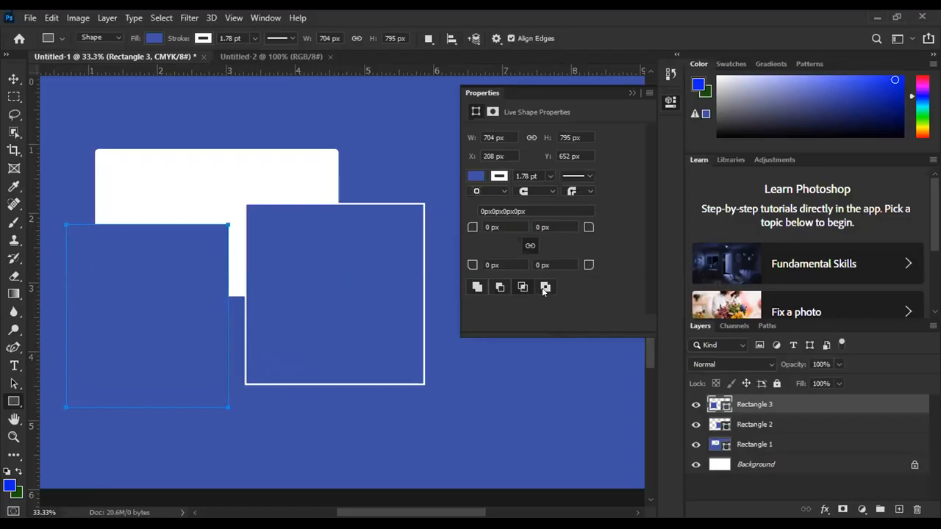
click(545, 288)
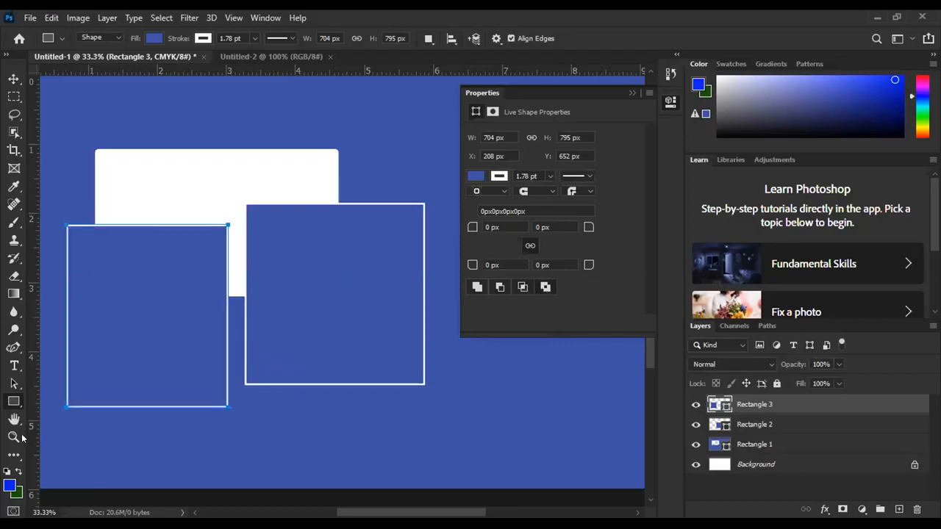
Step: Undo the path operations and the two extra rectangles, back to the single blue rectangle with 15 px corners
key(ctrl+z)
key(ctrl+z)
key(ctrl+z)
key(ctrl+z)
key(ctrl+z)
key(ctrl+z)
key(ctrl+z)
key(ctrl+z)
key(ctrl+z)
key(ctrl+z)
key(ctrl+z)
key(ctrl+z)
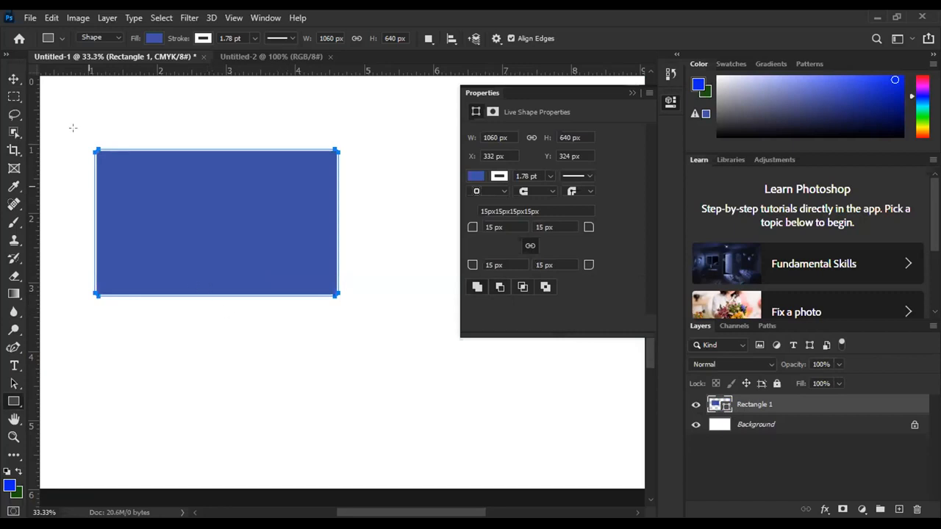
Step: Draw a blue rounded rectangle about 713 × 713 px with a 10 px corner radius, to the right of the first rectangle
key(v)
click(409, 285)
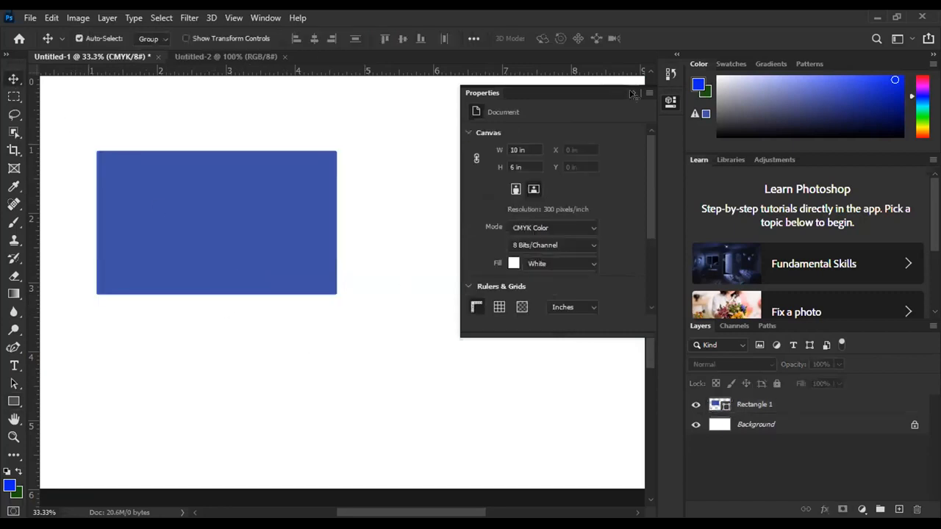
click(632, 93)
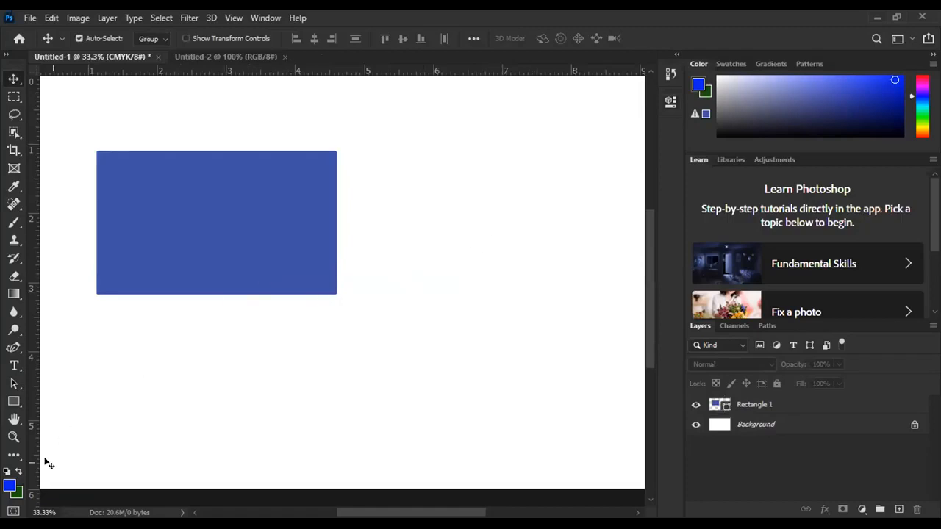
click(14, 401)
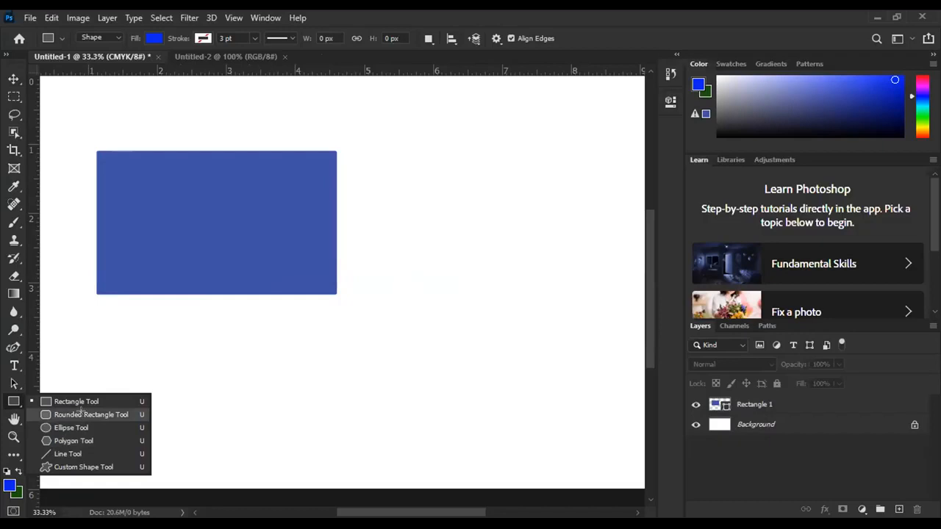
click(81, 412)
drag(409, 161, 567, 357)
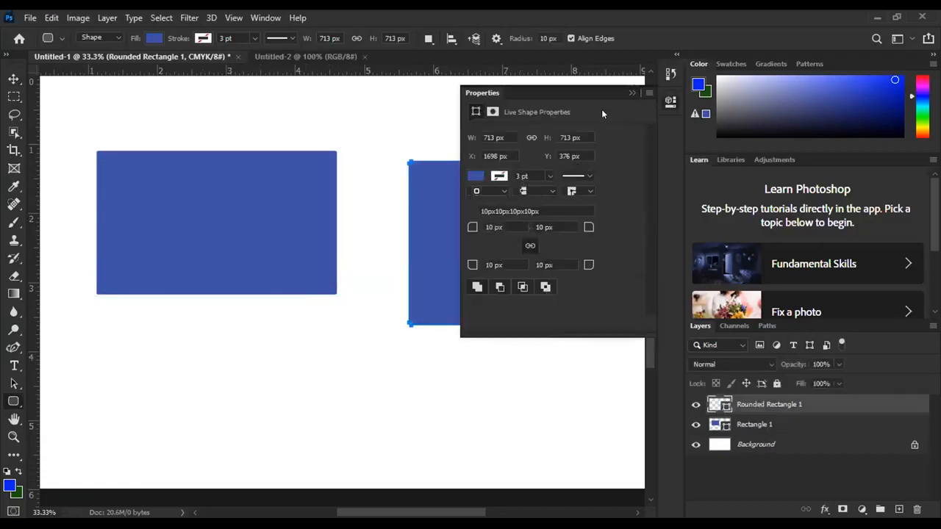
click(631, 93)
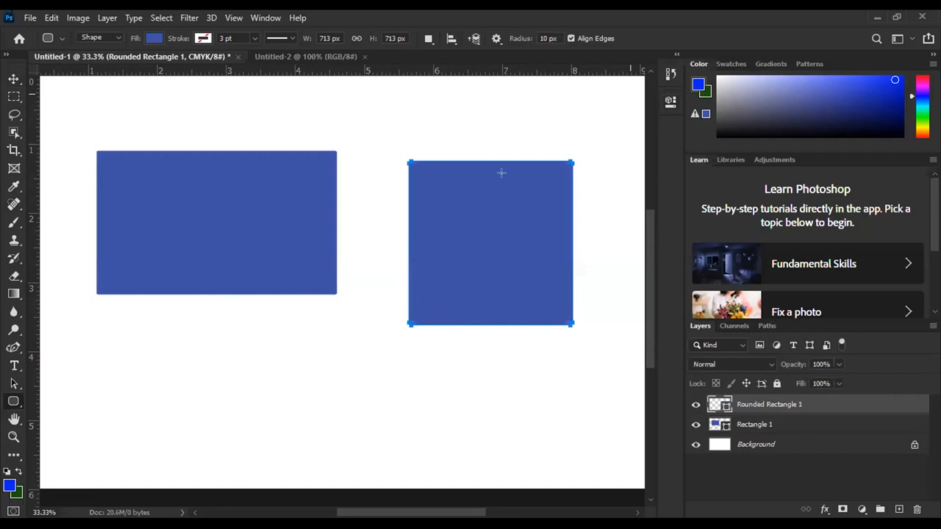
Step: Draw a green circle about 560 px in diameter with the Ellipse tool, below the first rectangle
click(17, 403)
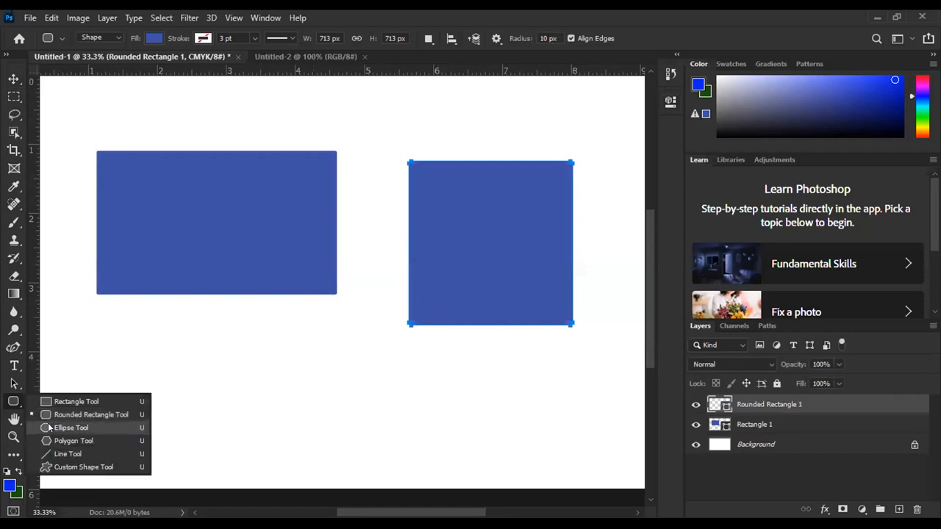
drag(176, 329, 299, 437)
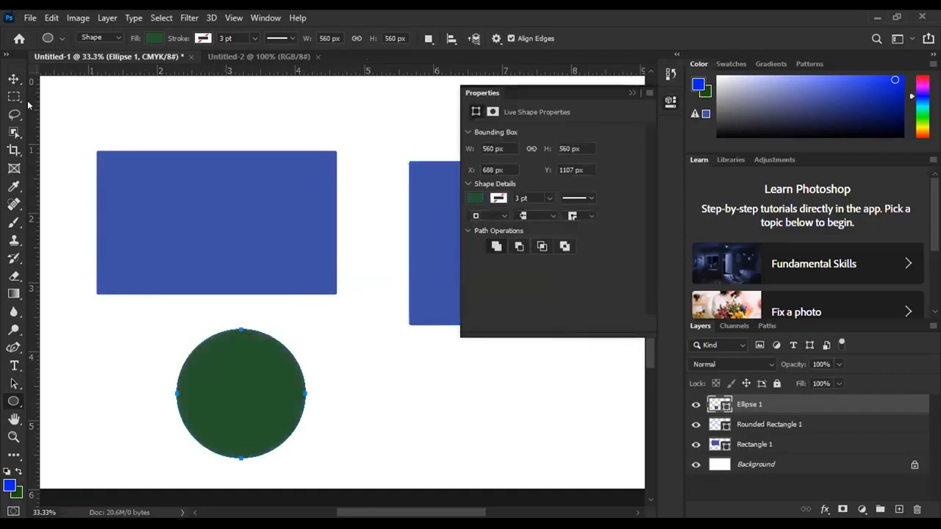
click(14, 78)
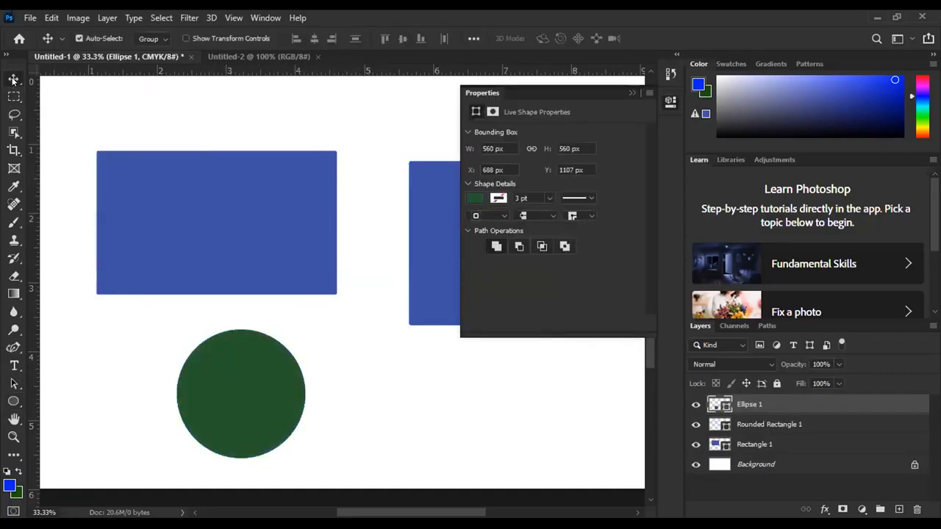
click(629, 91)
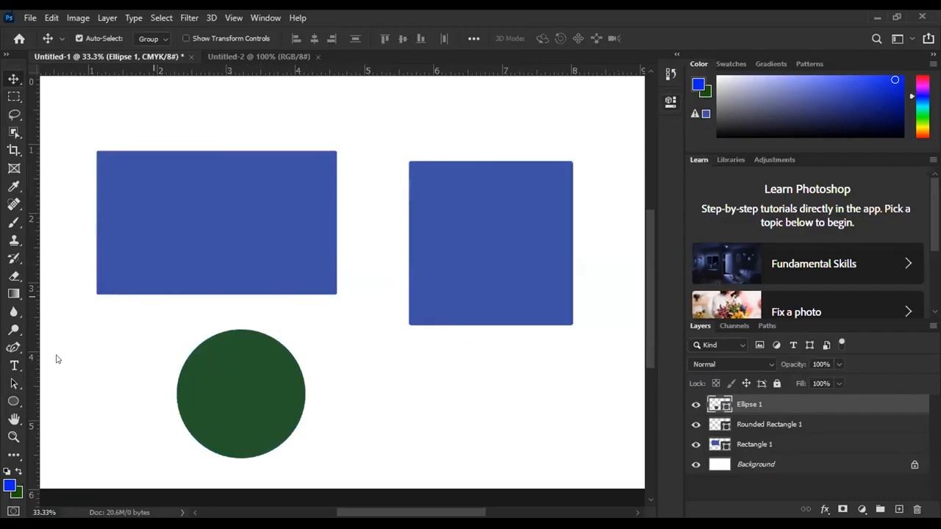
Step: Try to draw a green five-sided polygon to the right of the circle on the Ellipse 1 layer
click(13, 401)
click(60, 440)
drag(385, 357, 428, 385)
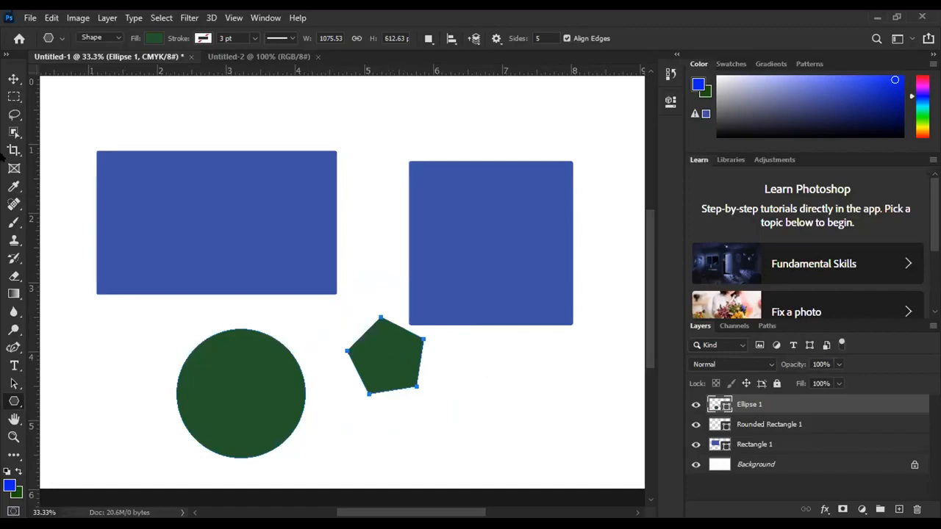
Step: Try repositioning both blue rectangles and the circle-and-pentagon layer, and fill the circle and pentagon with the blue foreground color
click(13, 79)
drag(358, 346, 381, 380)
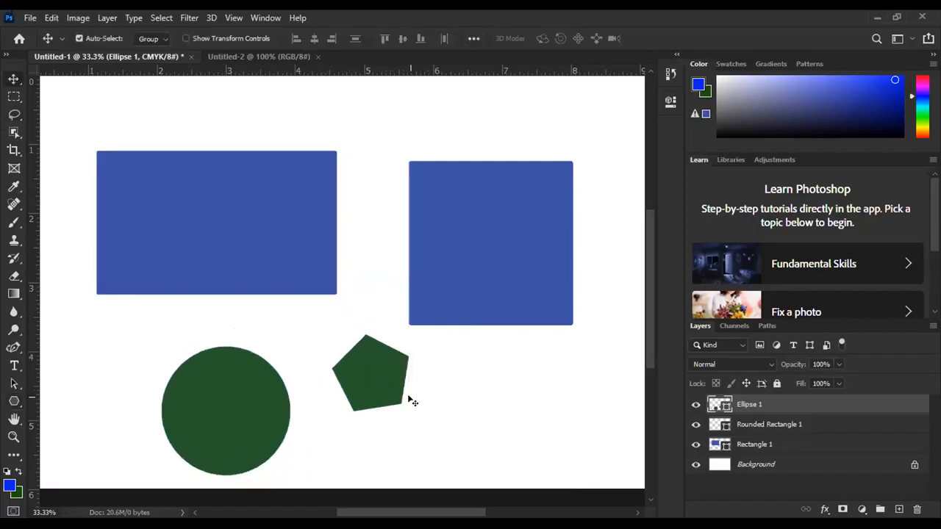
drag(447, 281, 456, 244)
drag(236, 248, 214, 211)
drag(373, 386, 421, 384)
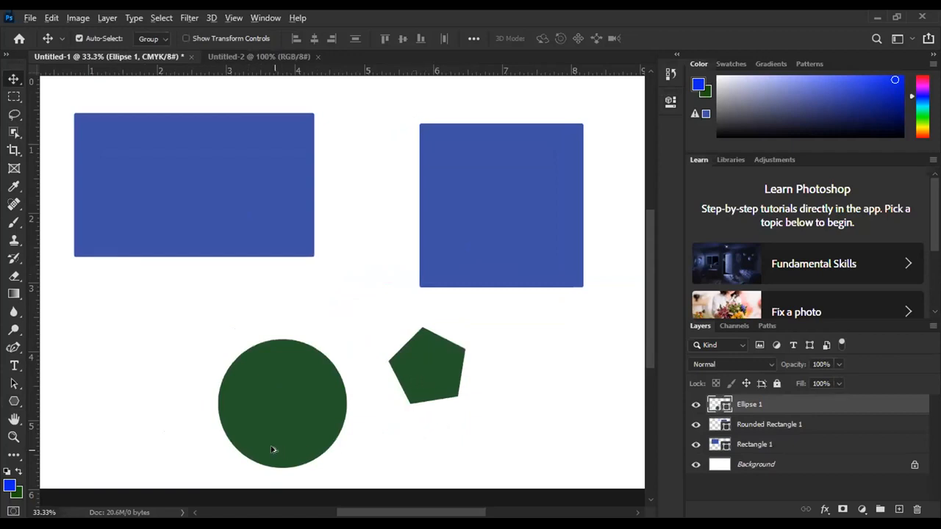
key(alt+BackSpace)
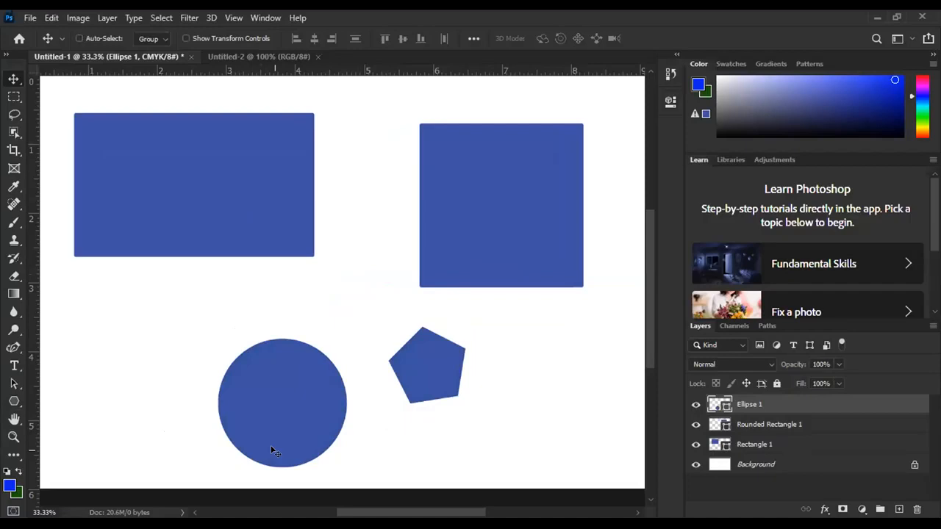
Step: Undo the blue fill, the shape moves and the added pentagon, and clear the layer selection
key(ctrl+z)
key(ctrl+z)
key(ctrl+z)
key(ctrl+z)
key(ctrl+z)
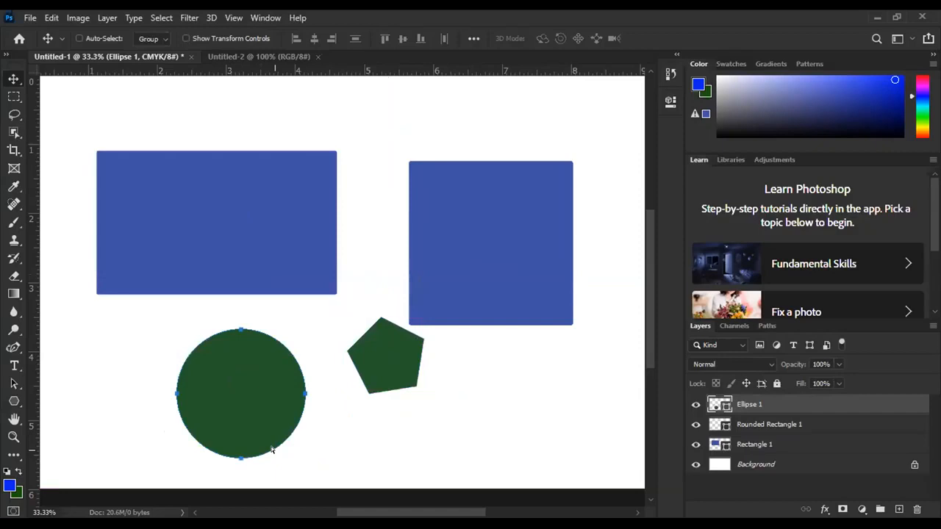
key(ctrl+z)
click(373, 440)
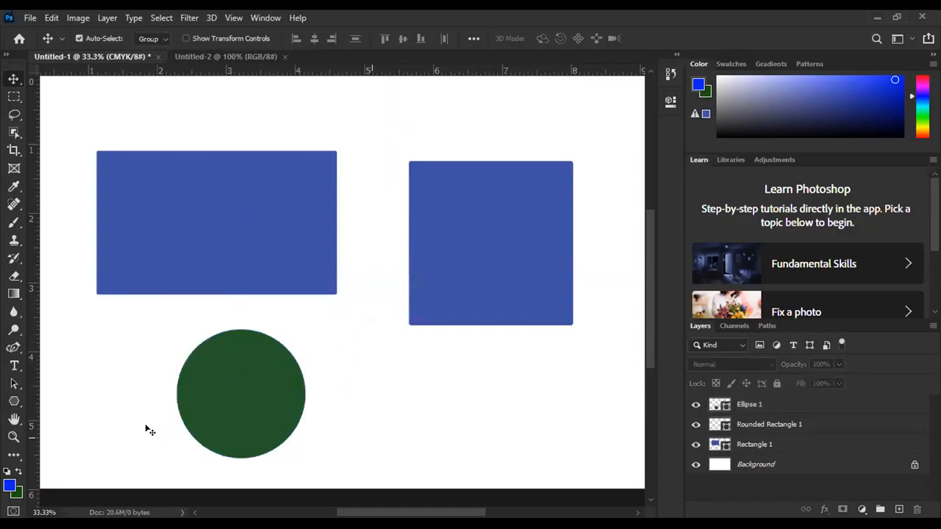
Step: Draw a blue five-sided polygon about 406 × 406 px on its own layer, and move it to the right of the green circle
click(14, 400)
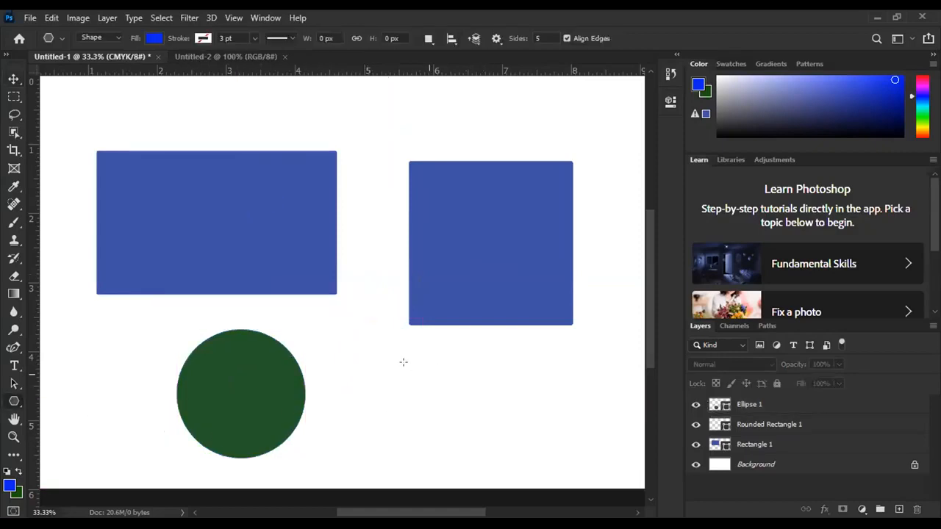
drag(378, 349, 415, 387)
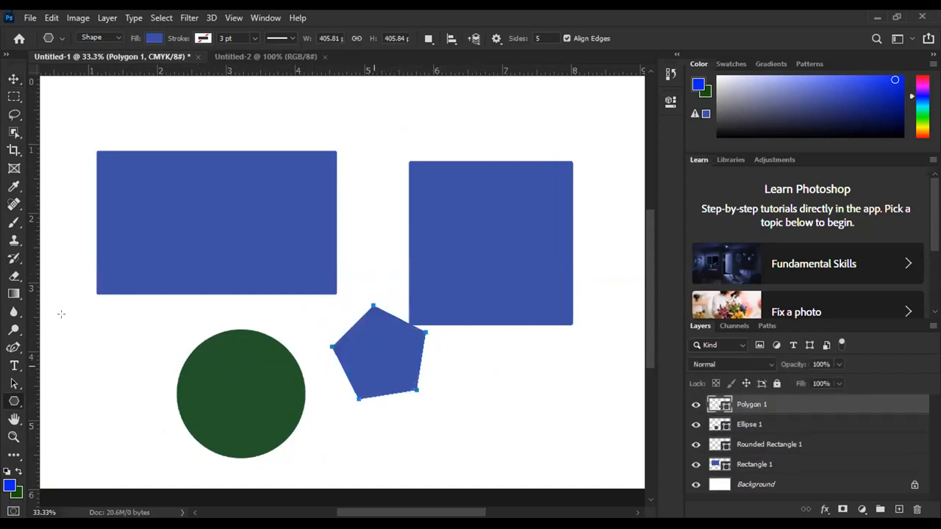
key(v)
drag(376, 345, 421, 394)
Step: Set the foreground color to pink #ed0bd0 and fill the pentagon with it
click(9, 483)
click(526, 282)
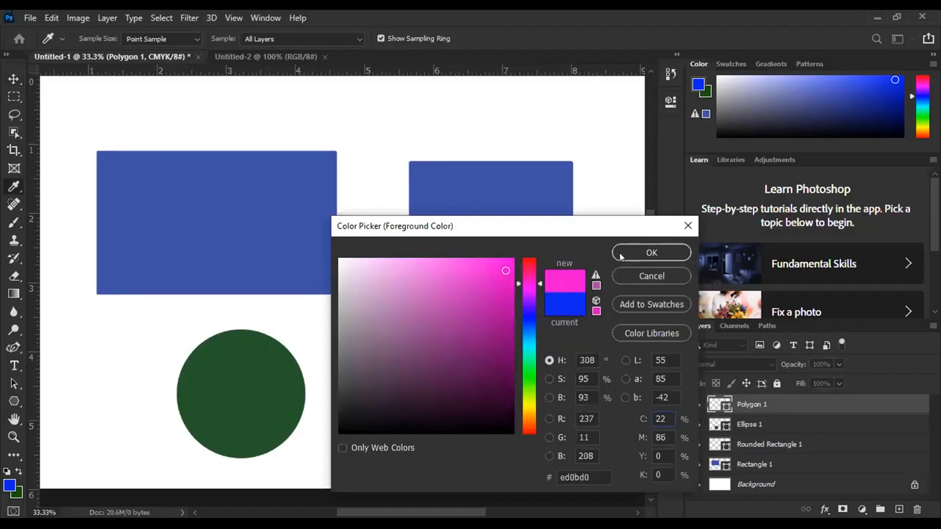
click(623, 253)
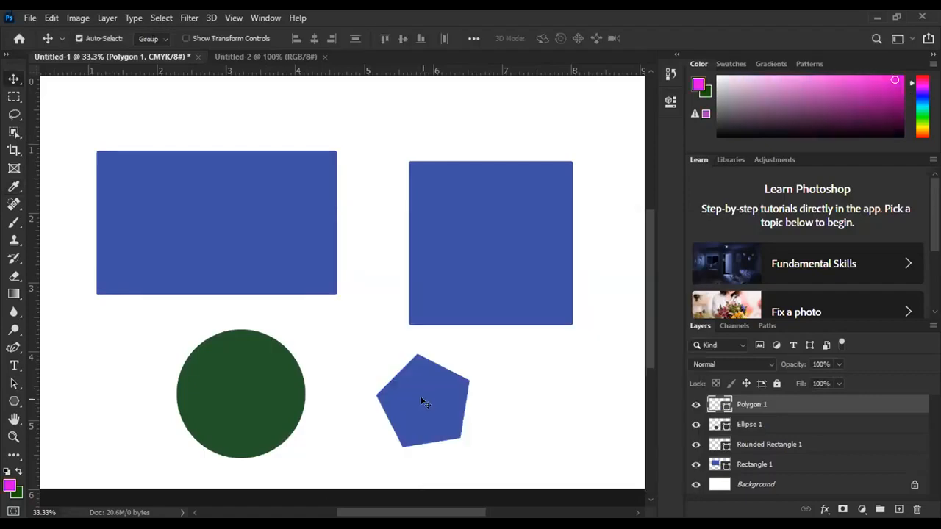
key(alt+BackSpace)
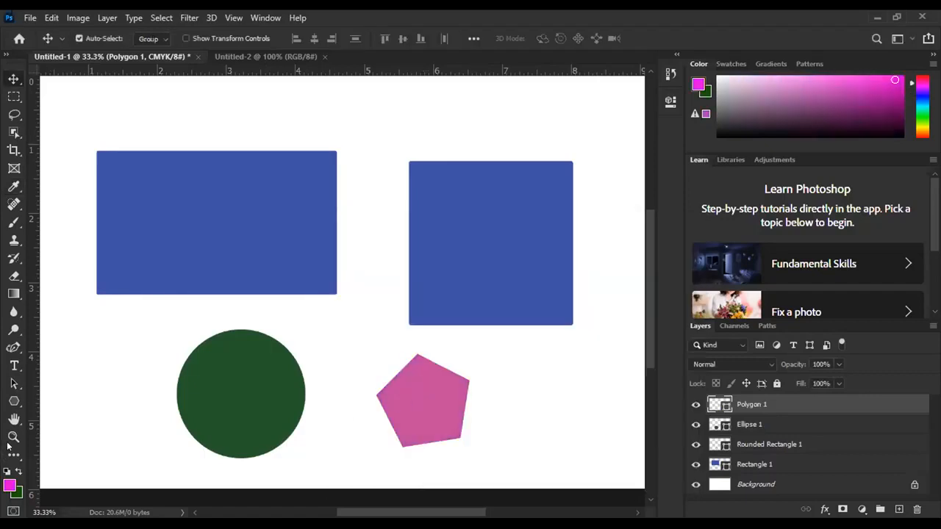
Step: Draw a horizontal line about 1577 px long with a 1 px weight above the two blue rectangles, using the Line tool
click(13, 402)
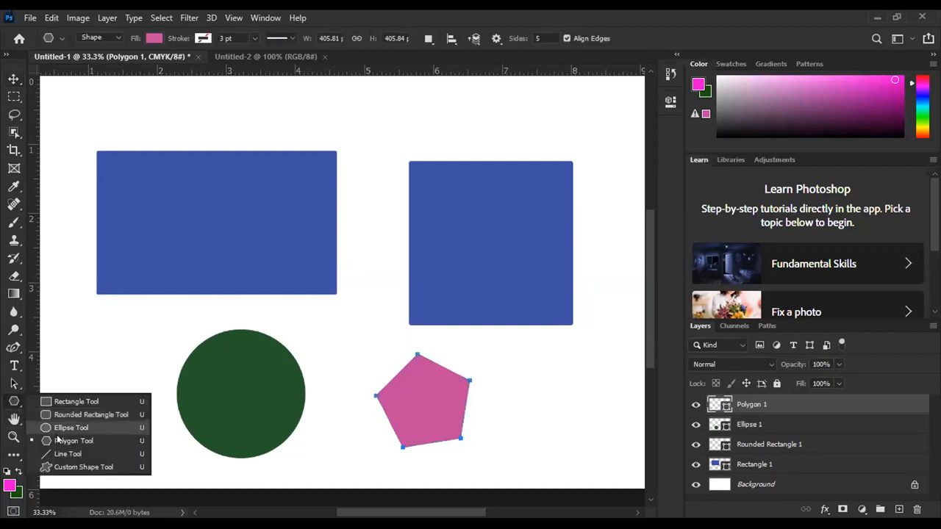
click(63, 454)
scroll(242, 397, up, 5)
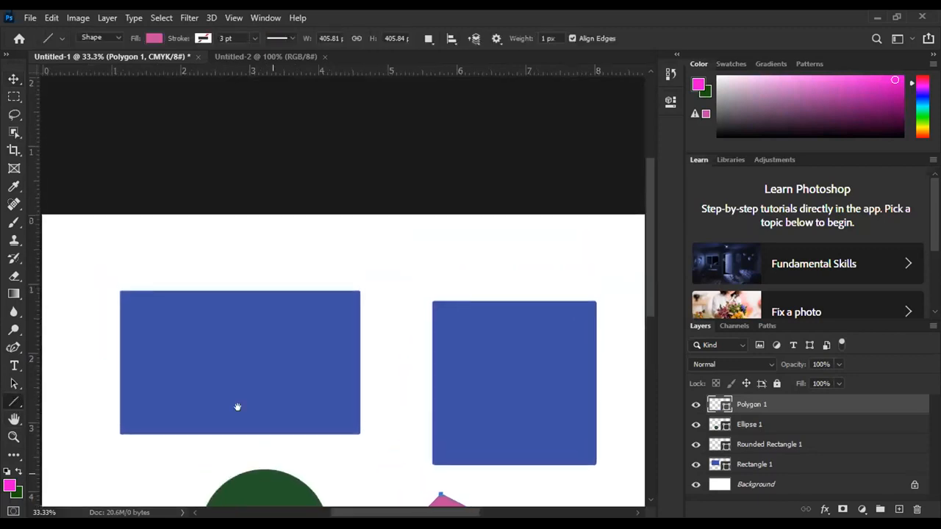
drag(114, 243, 477, 247)
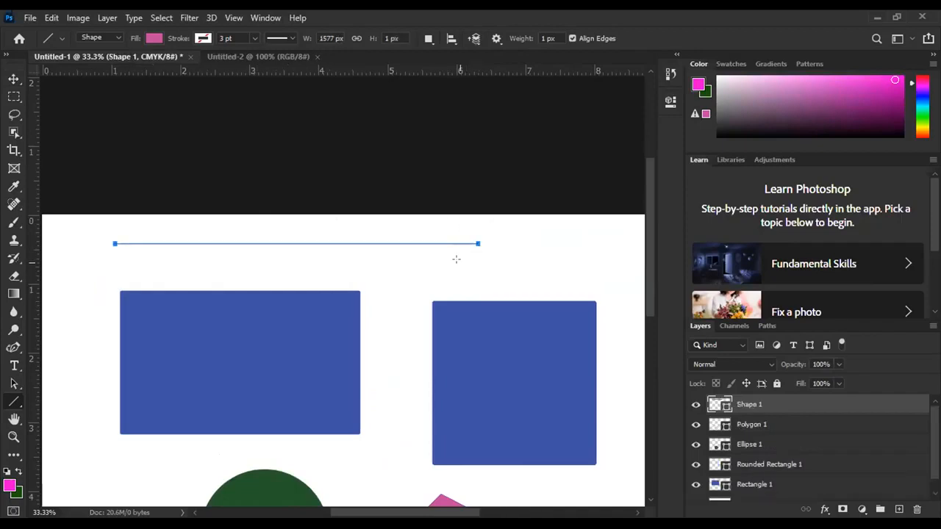
Step: Set the line's stroke width to 288 pt, and check the line up close with nothing selected
click(292, 38)
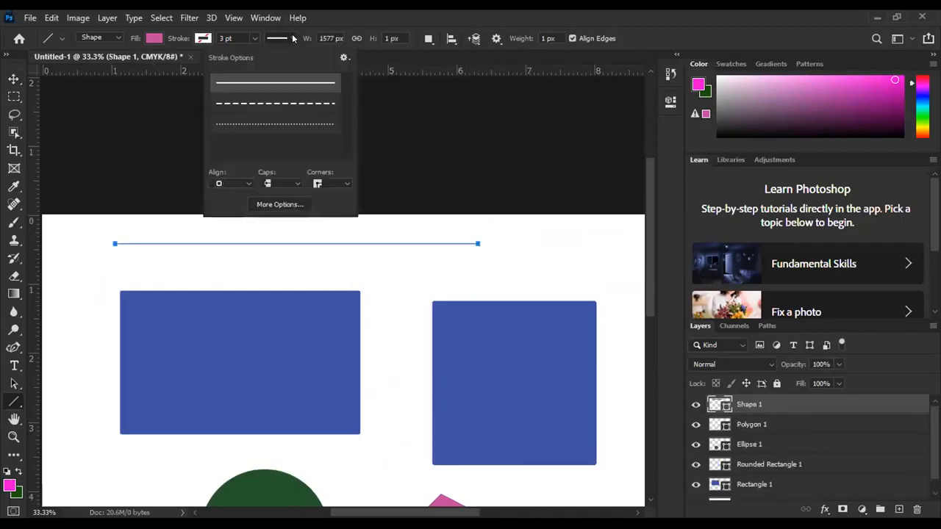
click(259, 39)
drag(252, 53, 314, 53)
click(256, 38)
click(14, 77)
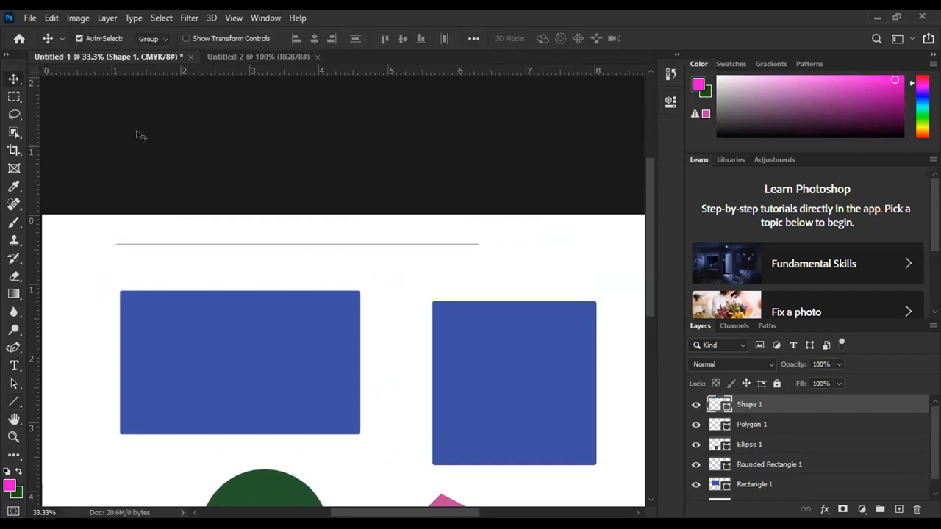
key(ctrl+plus)
key(ctrl+plus)
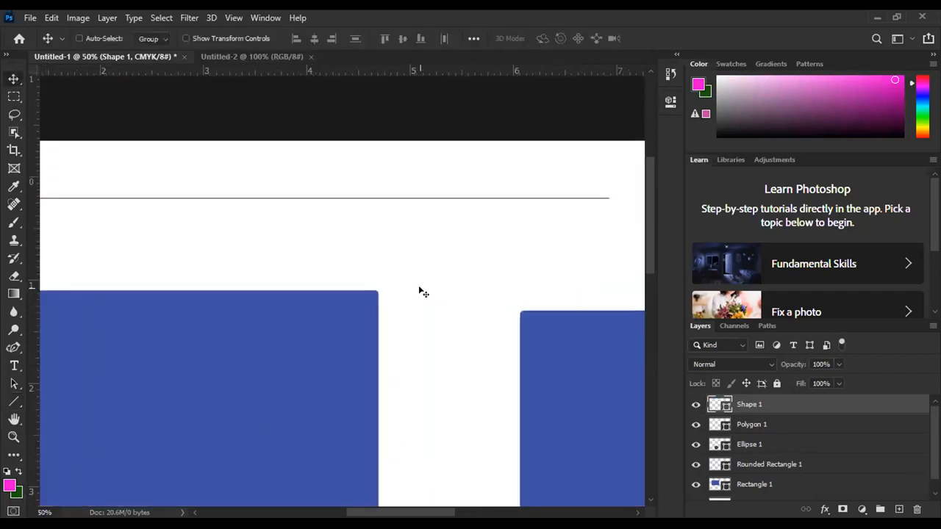
ctrl+click(410, 255)
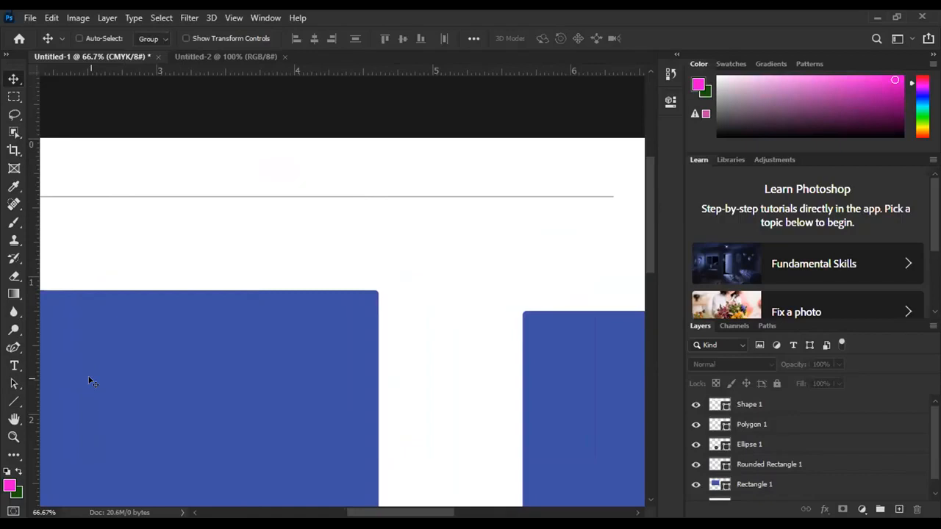
key(ctrl)
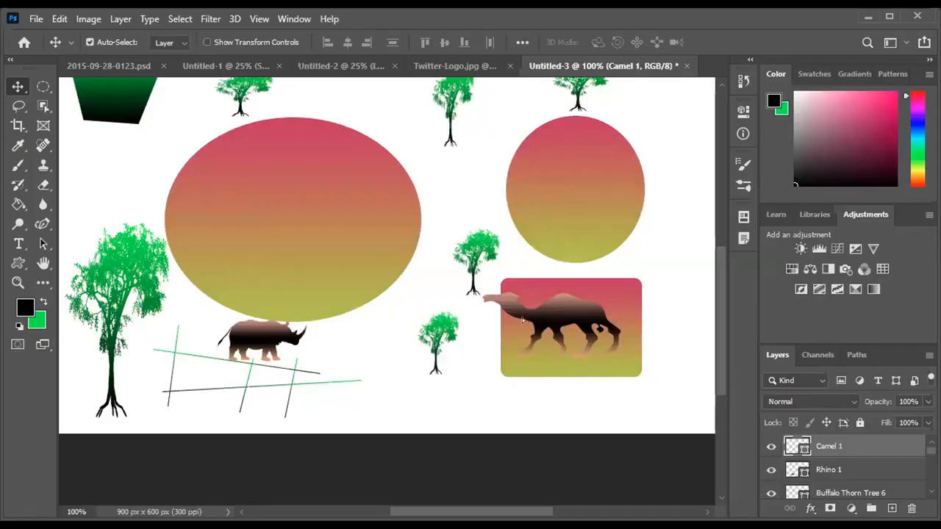
Step: In Untitled-3, move the camel to the upper edge of the large gradient ellipse, and shift that ellipse slightly up and left
drag(562, 319, 354, 110)
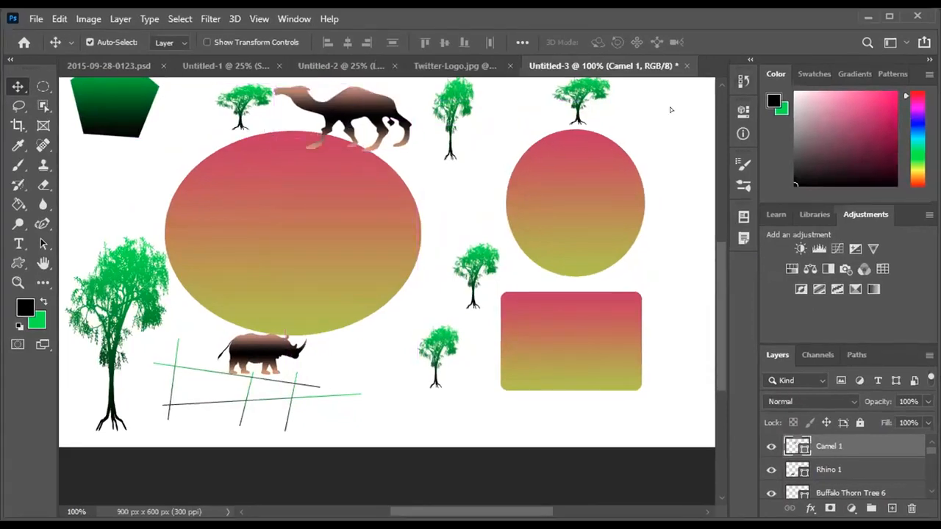
click(316, 199)
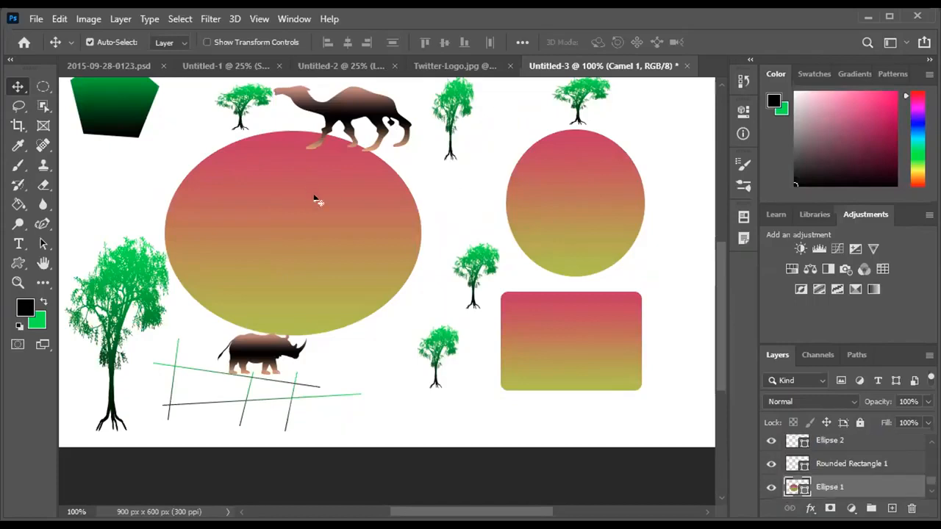
drag(378, 217, 310, 168)
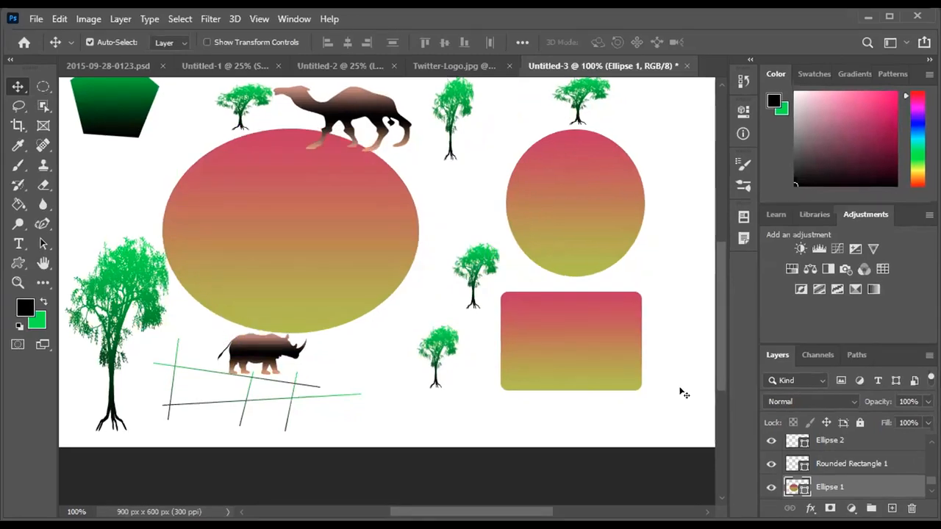
click(676, 374)
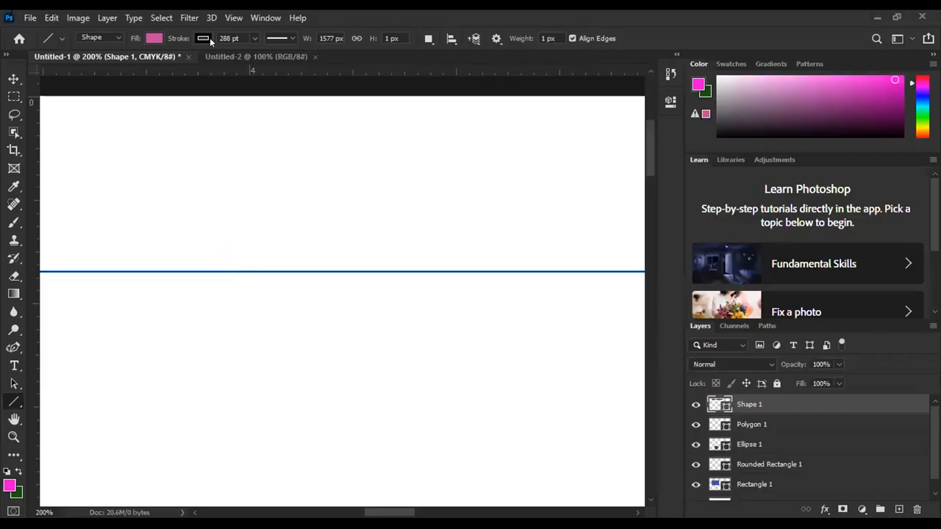
Step: In Untitled-1, try white as the line's stroke color, and set it to blue from the recently used colors
click(203, 38)
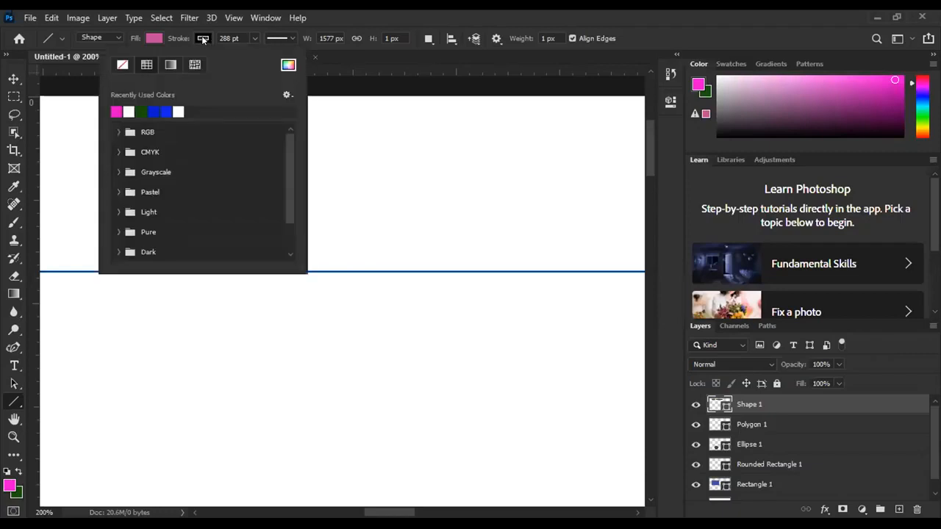
click(128, 111)
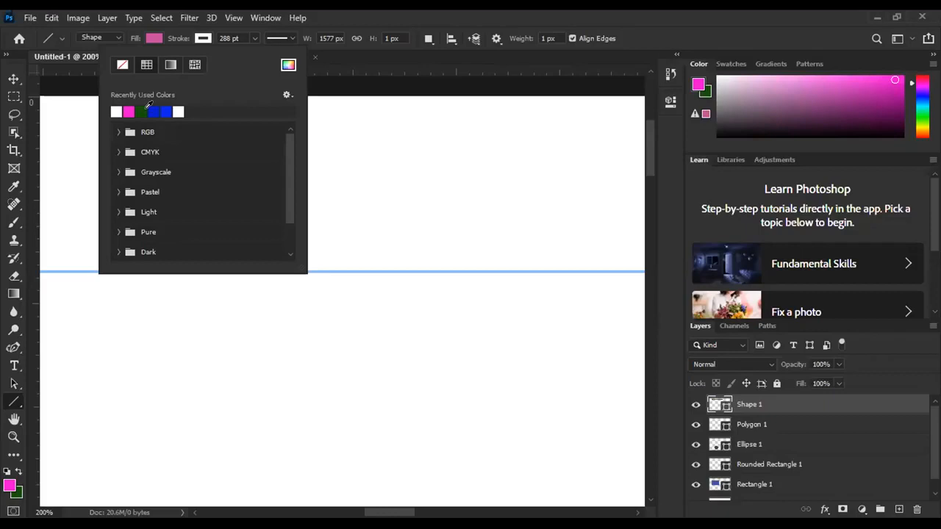
click(153, 111)
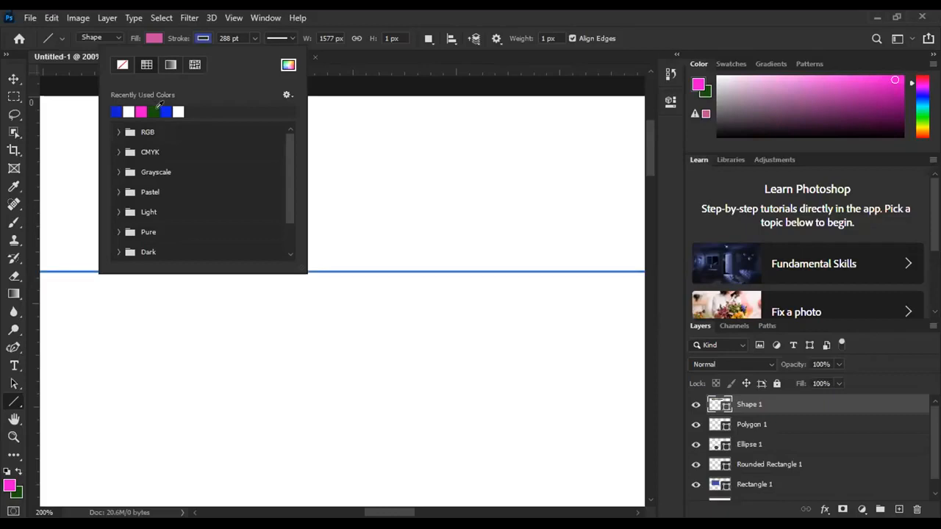
key(Return)
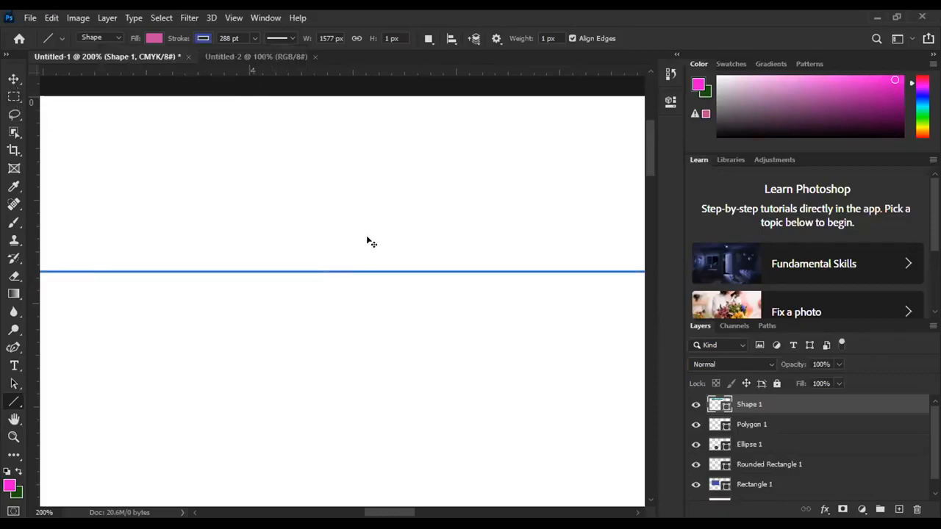
key(v)
click(17, 403)
Step: Choose the Gradient tool and check its gradient presets, keeping the transparent purple-to-blue gradient
key(ctrl+minus)
key(ctrl+minus)
key(ctrl+minus)
key(ctrl+minus)
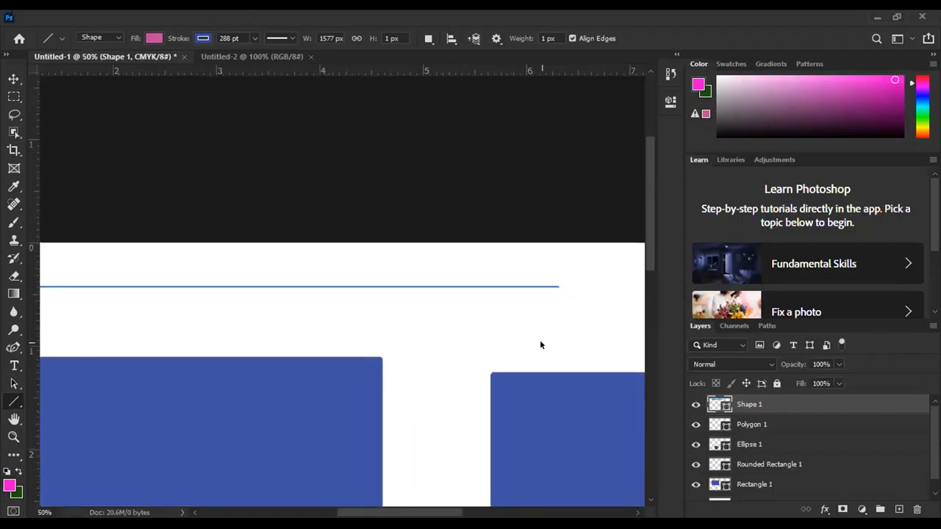
key(space)
drag(468, 359, 449, 183)
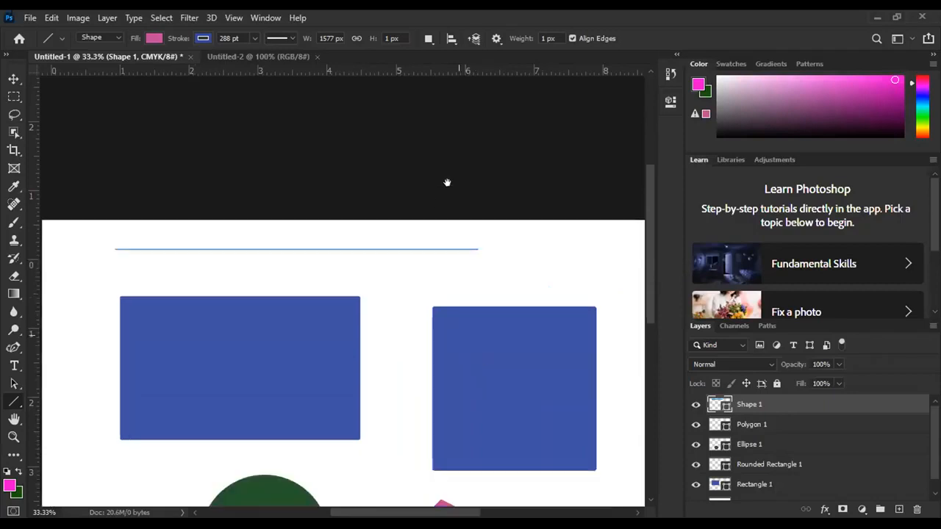
drag(468, 313, 435, 332)
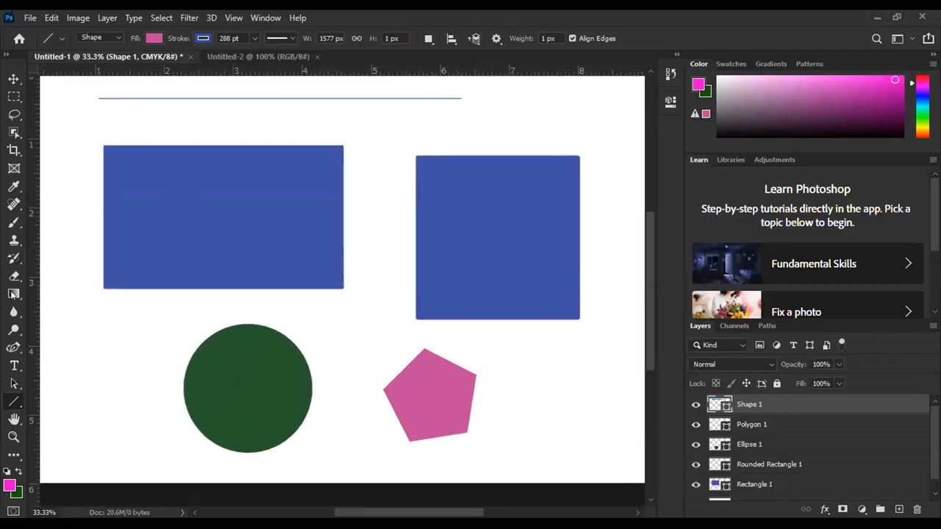
click(14, 294)
right_click(14, 294)
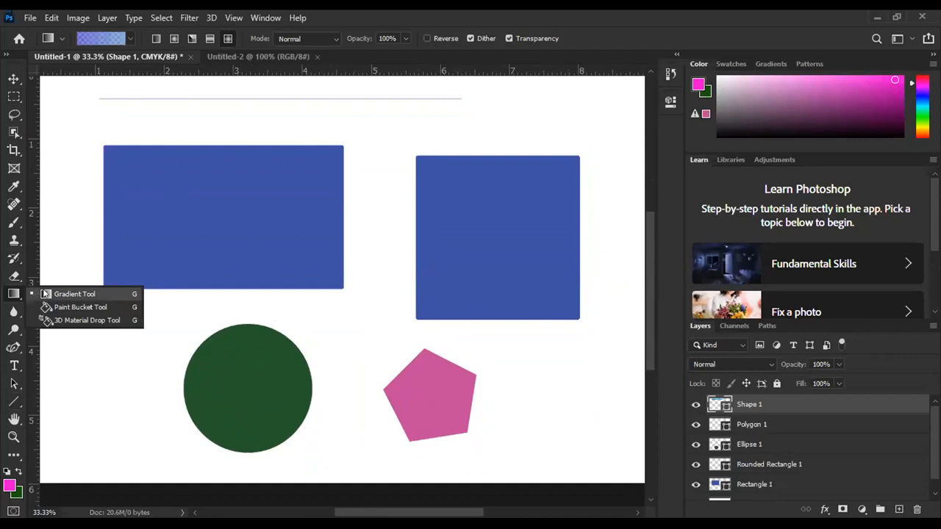
click(46, 294)
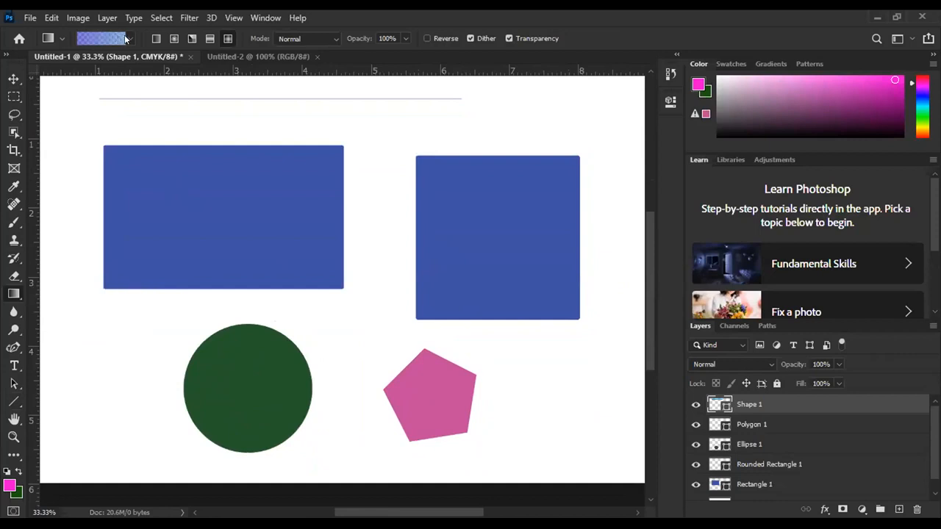
click(126, 38)
click(168, 166)
Step: Fill the large rectangle on the Rectangle 1 layer with the purple-to-blue linear gradient preset
click(714, 483)
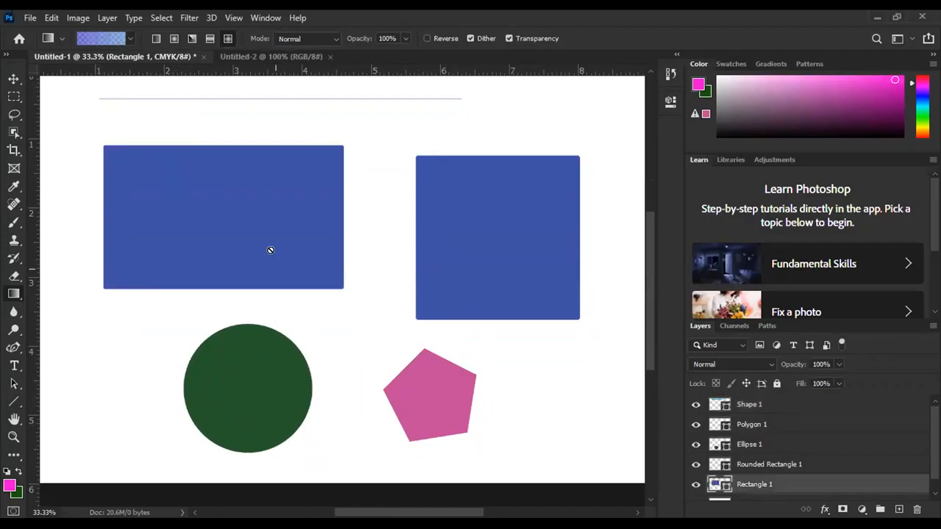
scroll(308, 243, down, 1)
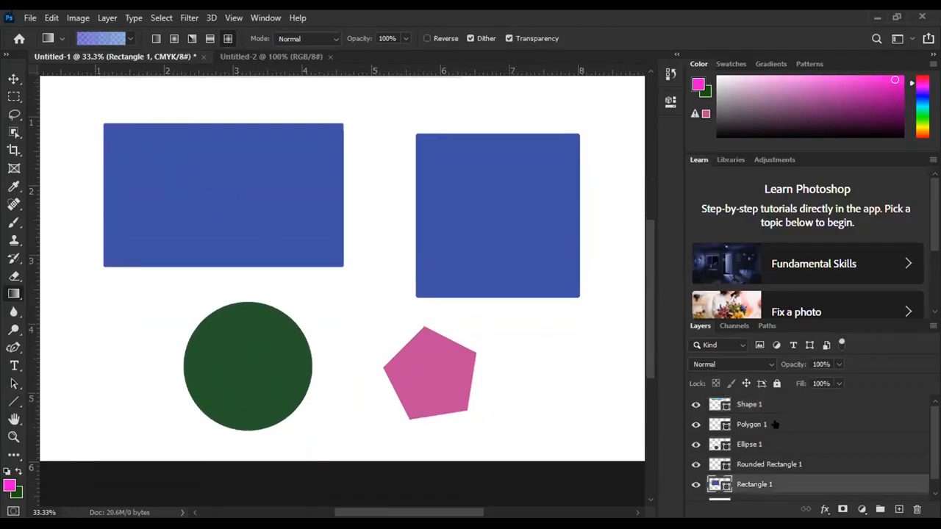
scroll(436, 302, up, 1)
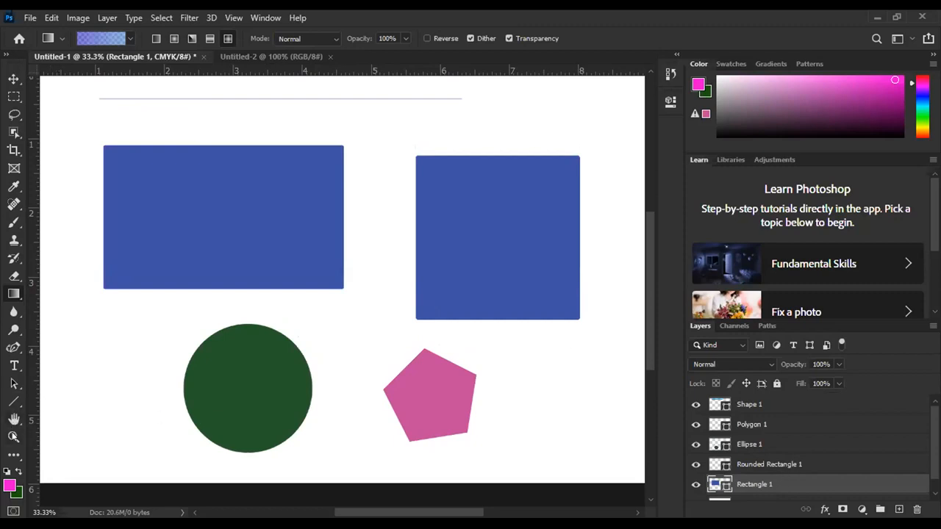
click(13, 402)
right_click(13, 402)
click(56, 402)
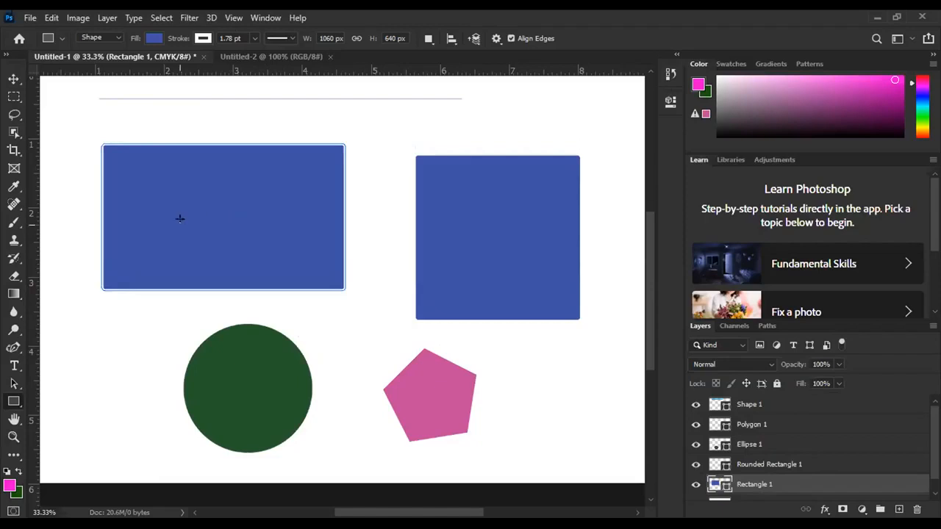
click(152, 38)
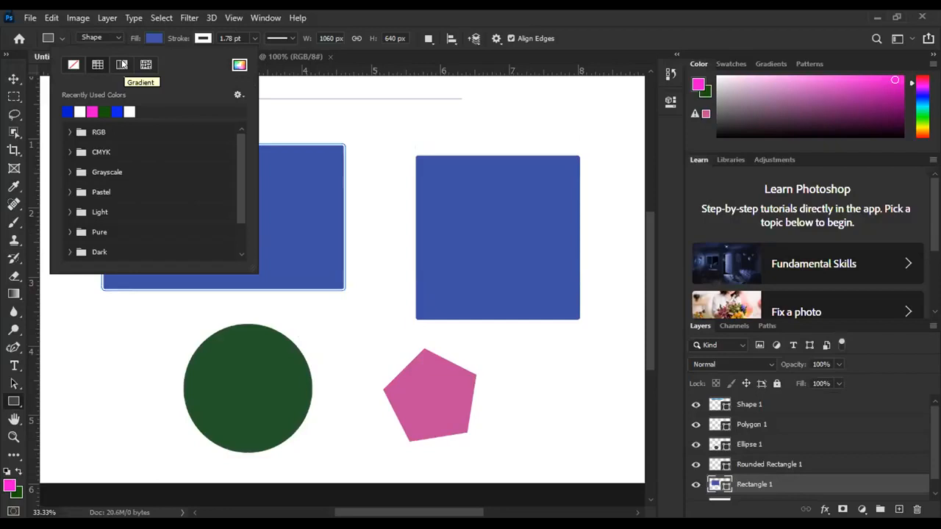
click(123, 65)
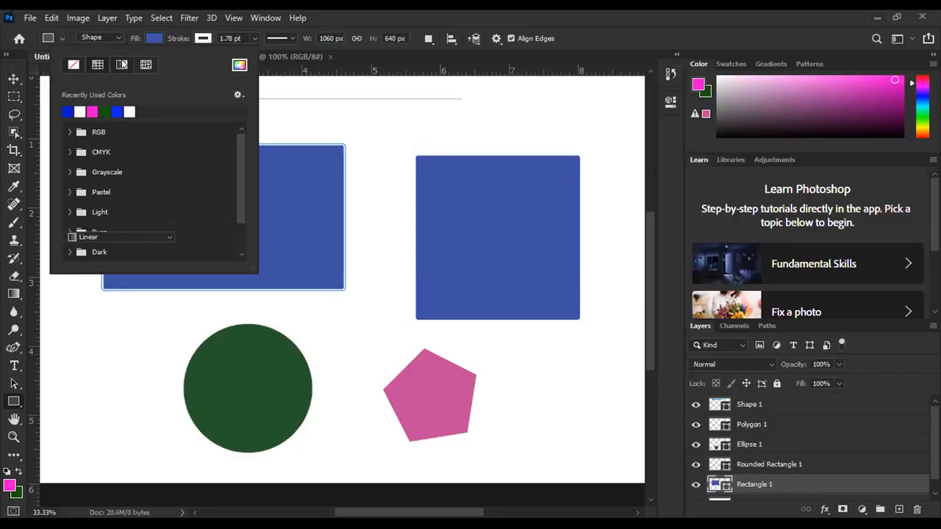
scroll(169, 144, down, 3)
click(139, 144)
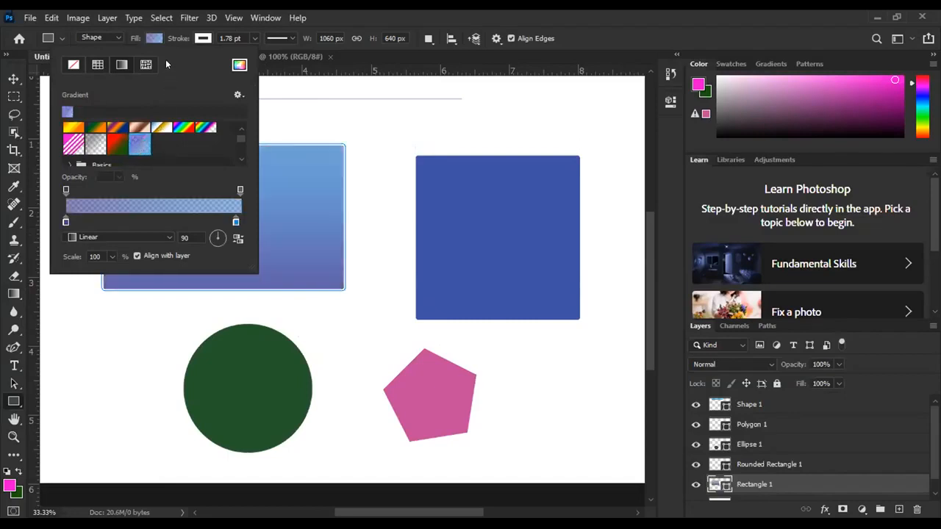
click(128, 146)
click(139, 145)
key(Return)
Step: Draw a small rectangle about 297 by 325 px inside the gradient-filled rectangle, and undo it
drag(194, 169, 262, 243)
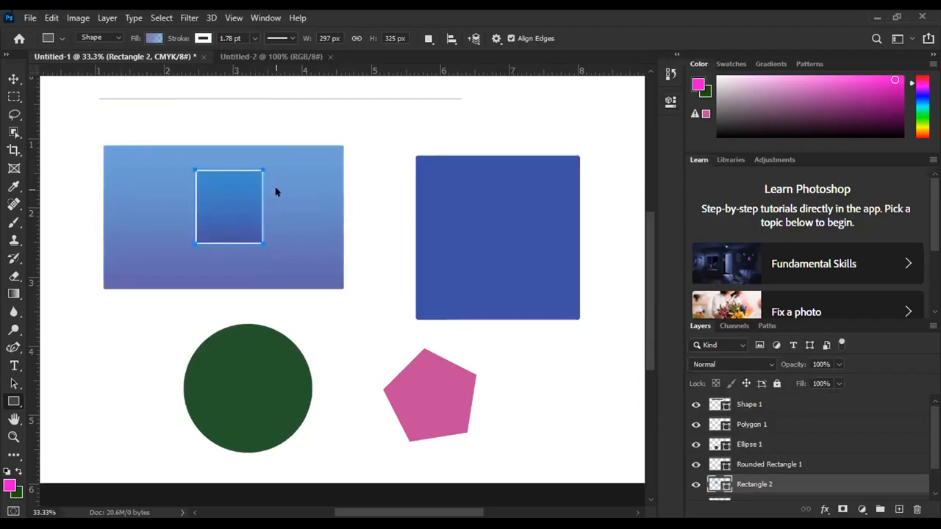
key(ctrl+z)
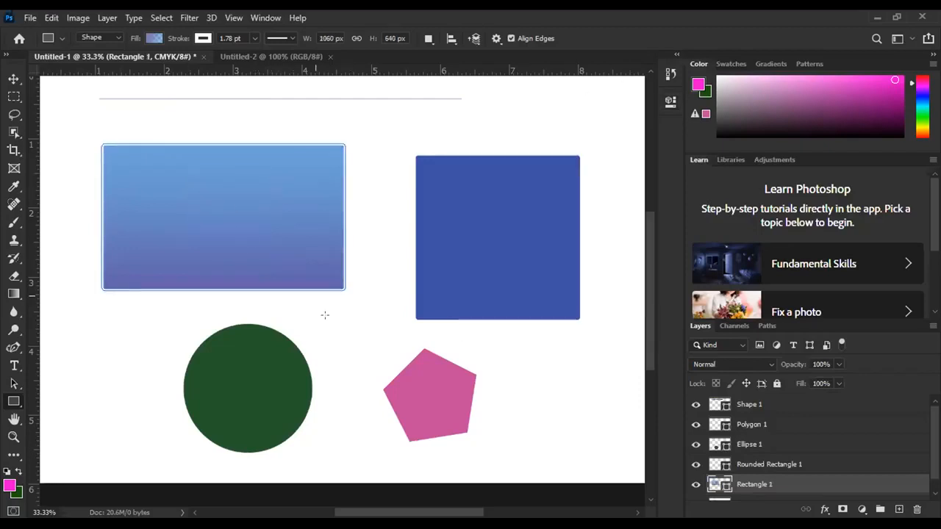
Step: With the Custom Shape tool, draw the first Leaf Trees shape about 256 by 433 px beside the blue square
scroll(311, 271, down, 3)
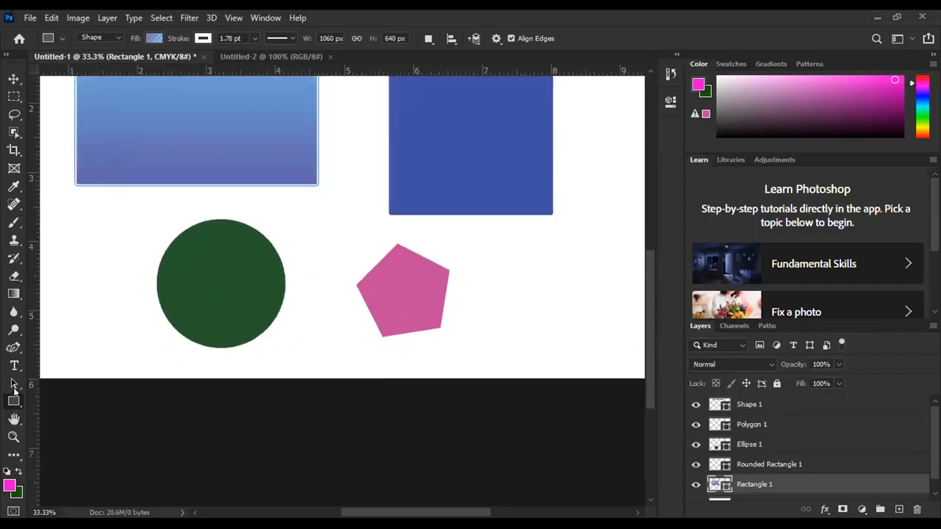
click(71, 465)
drag(319, 400, 374, 528)
drag(467, 246, 494, 297)
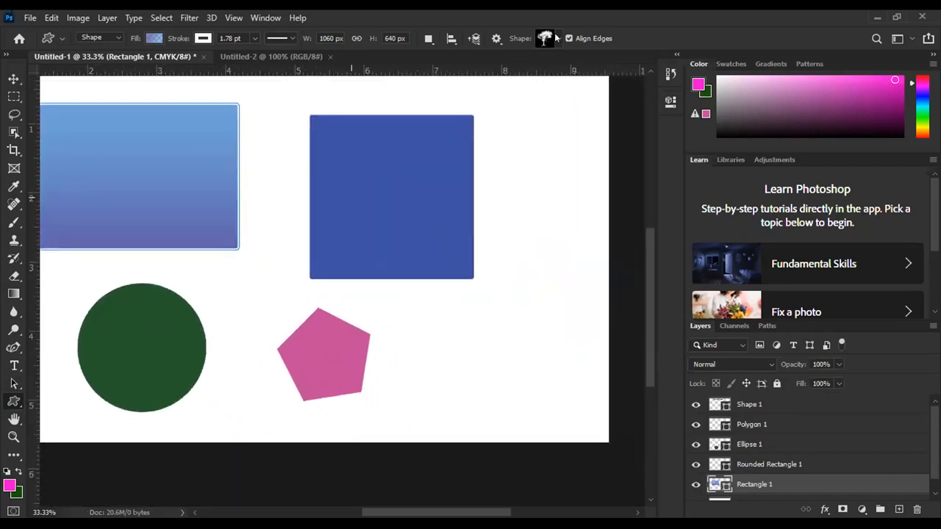
click(556, 36)
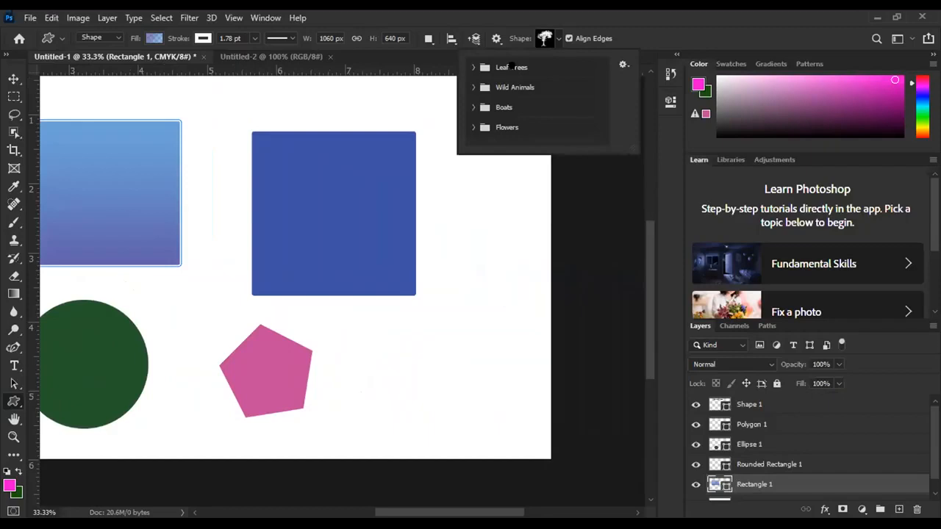
click(513, 69)
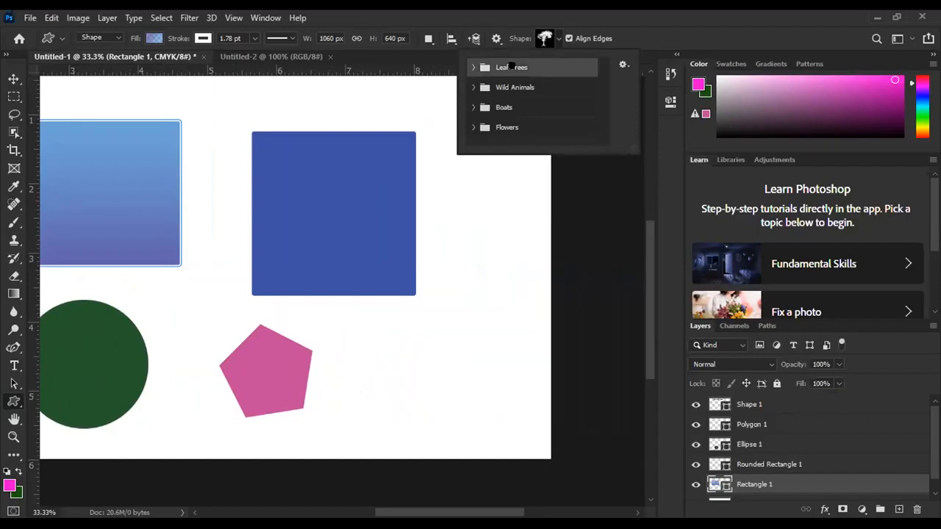
click(472, 66)
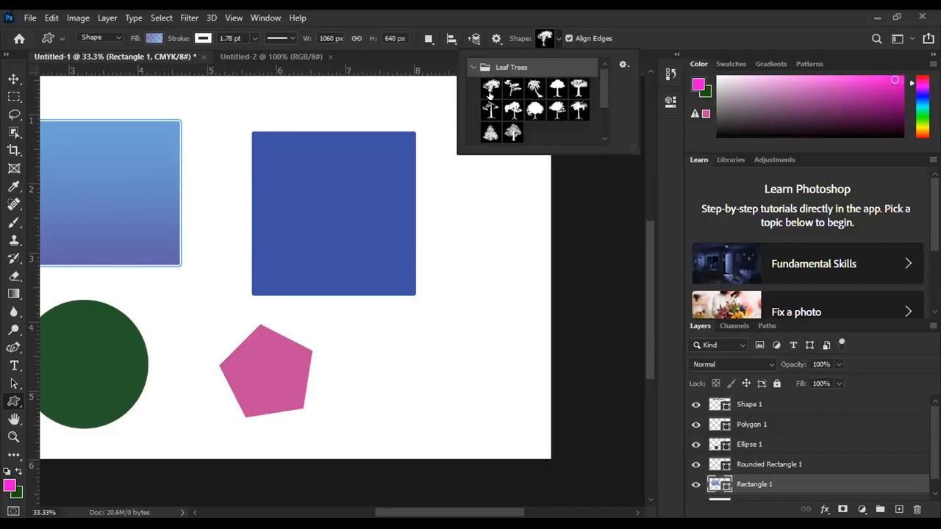
click(490, 90)
drag(447, 186, 534, 263)
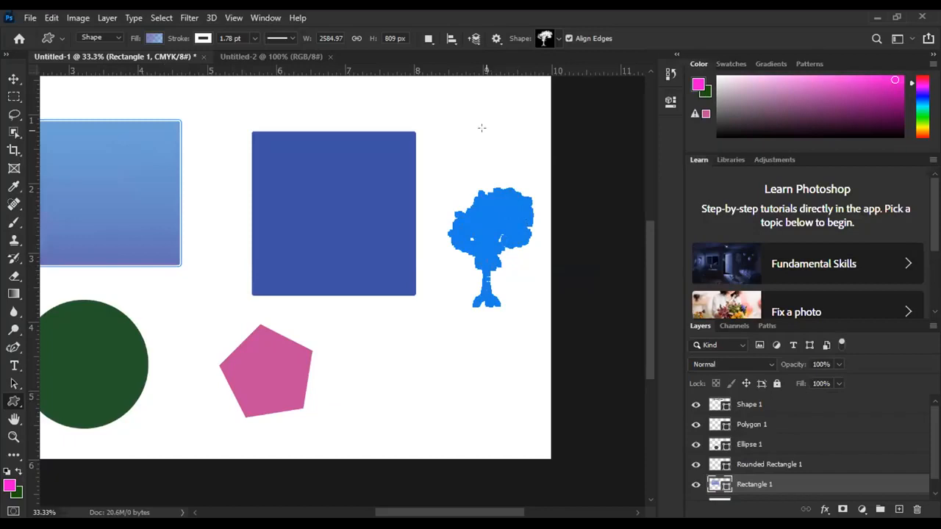
drag(459, 124, 514, 216)
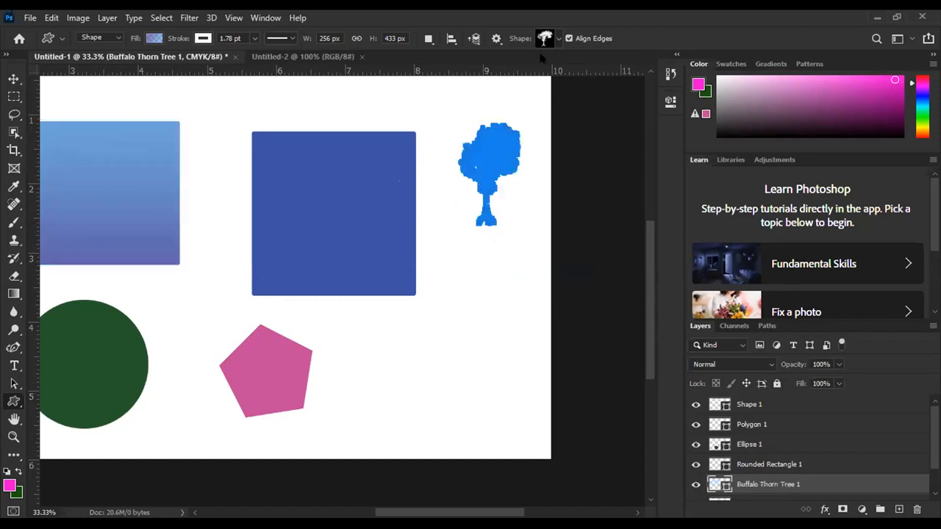
Step: Draw the last Leaf Trees shape, the sycamore, about 430 by 436 px below the first tree
click(556, 38)
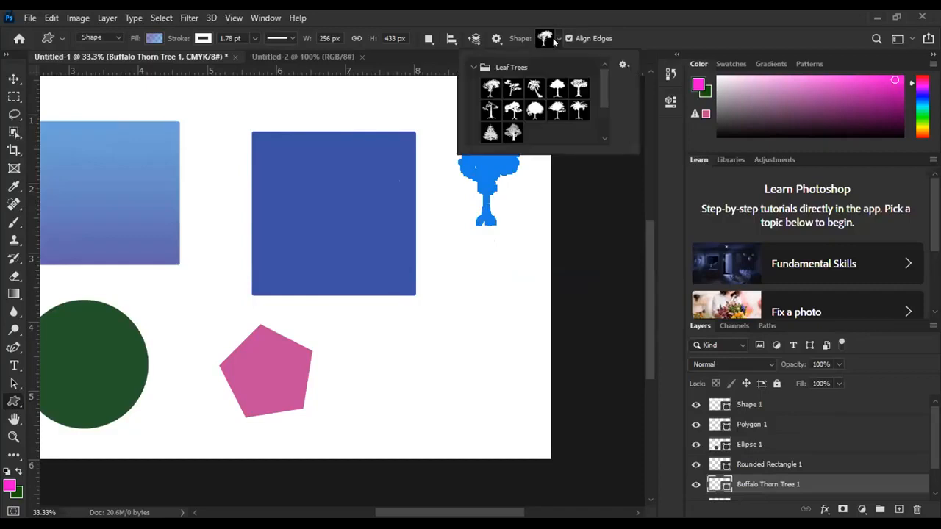
scroll(535, 100, down, 2)
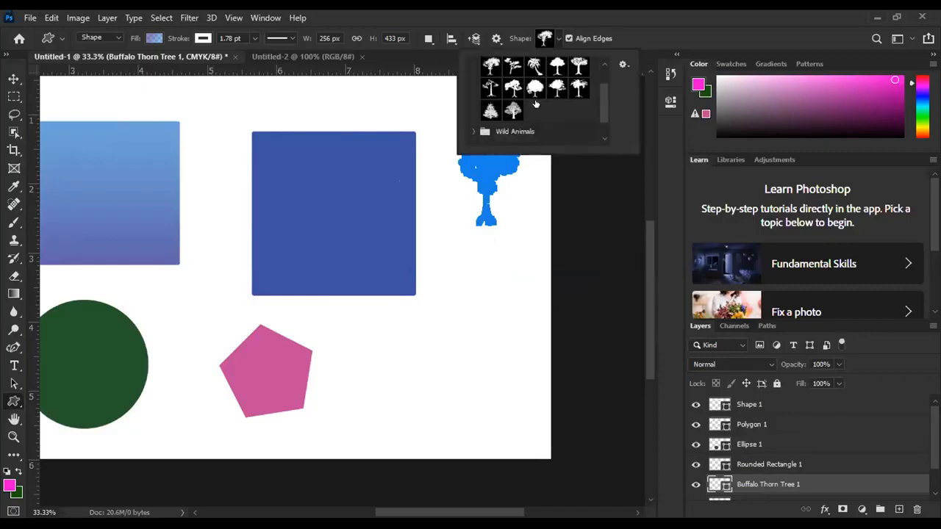
click(512, 99)
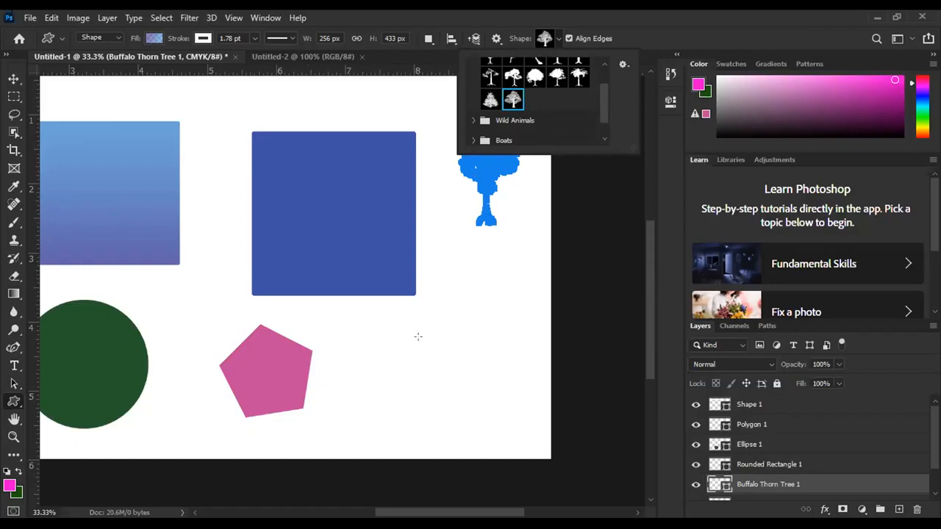
drag(415, 314, 511, 413)
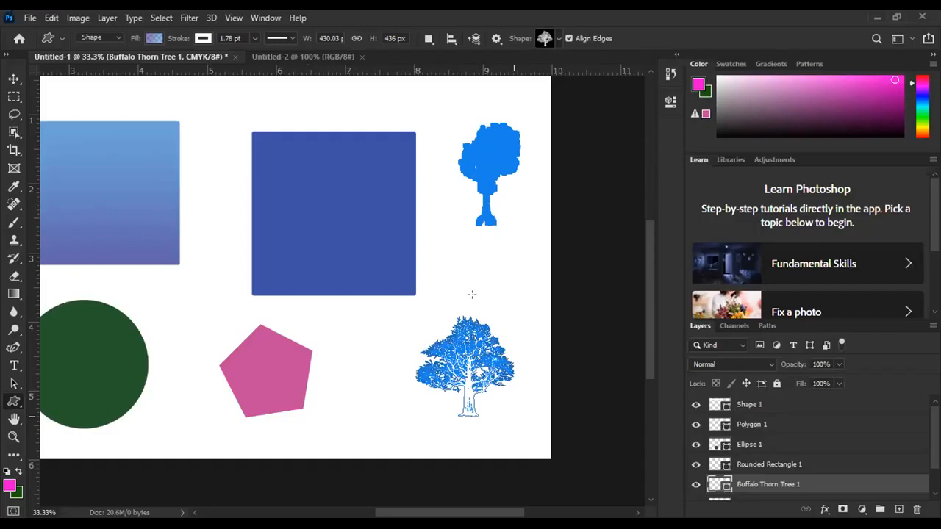
key(Delete)
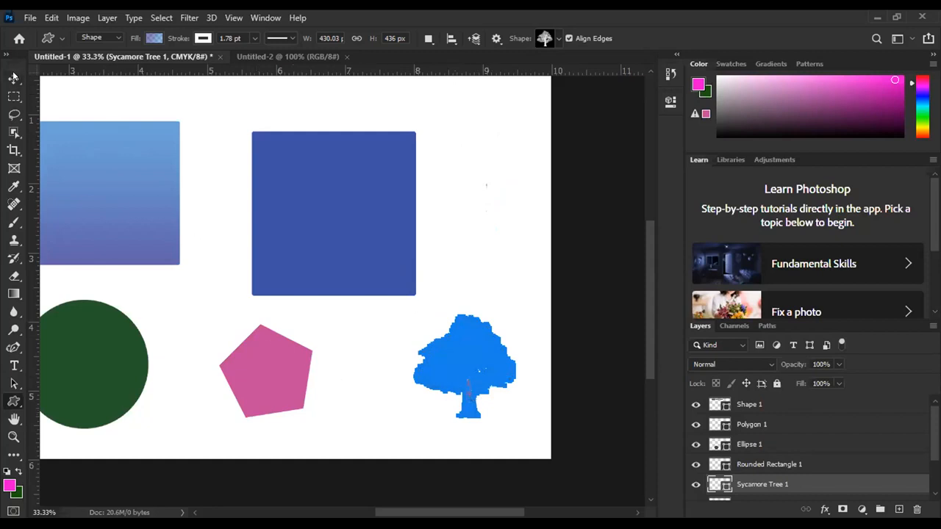
Step: Delete the sycamore tree beside the pink pentagon
key(v)
drag(459, 381, 487, 310)
key(Delete)
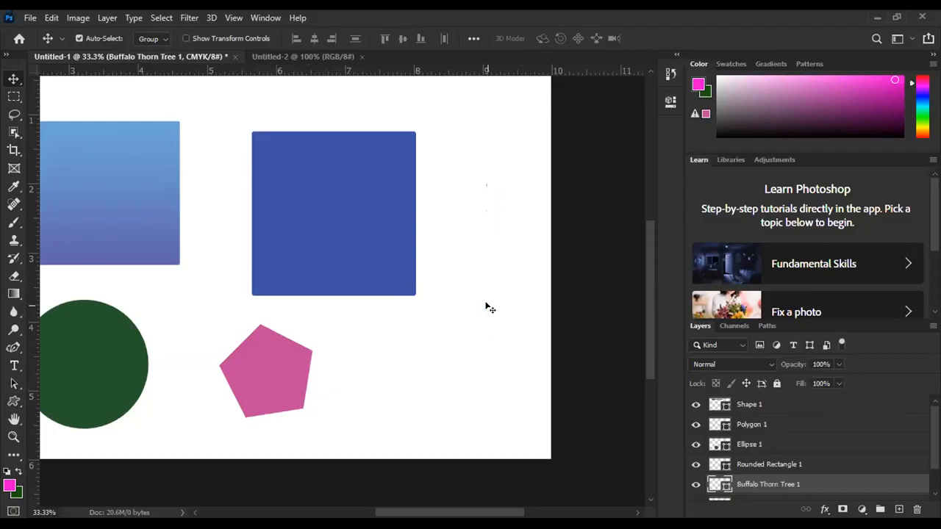
Step: In Untitled-2, unlock the background layer, duplicate it, and hide the original
click(308, 58)
click(13, 403)
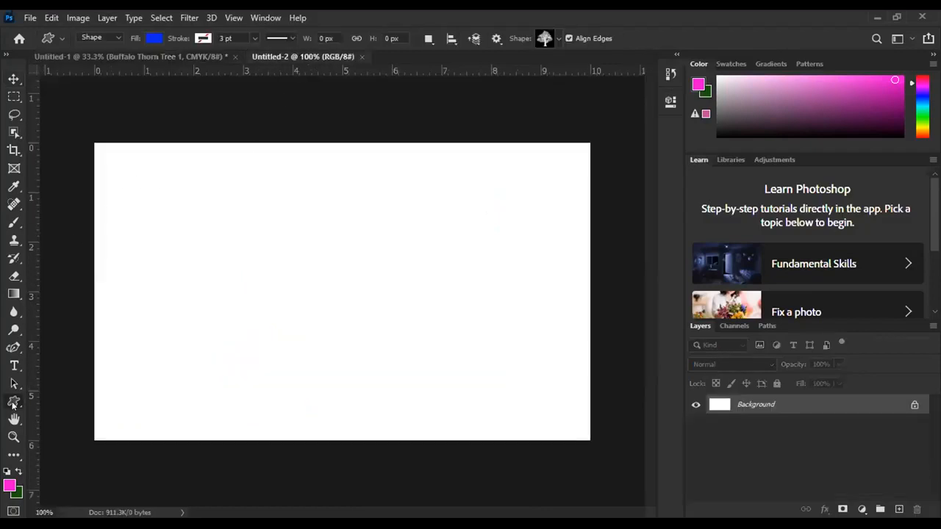
click(557, 38)
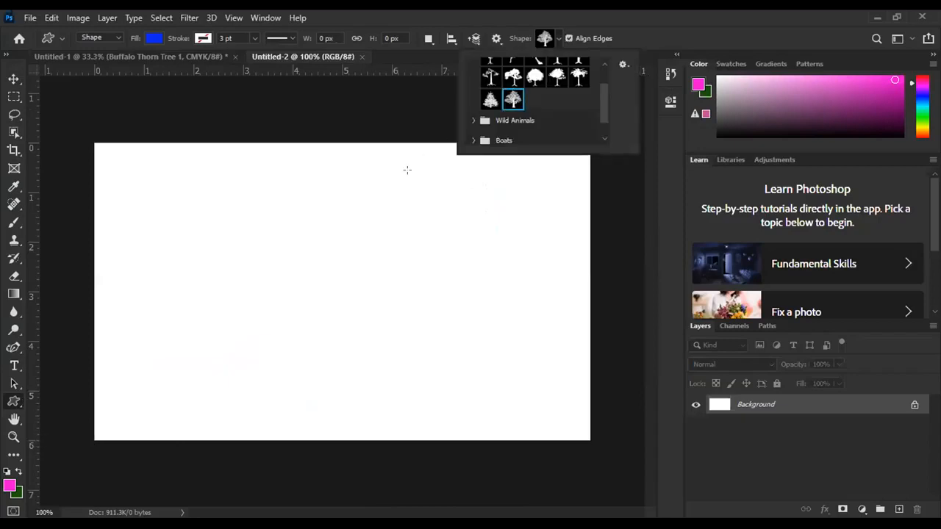
click(305, 224)
click(912, 404)
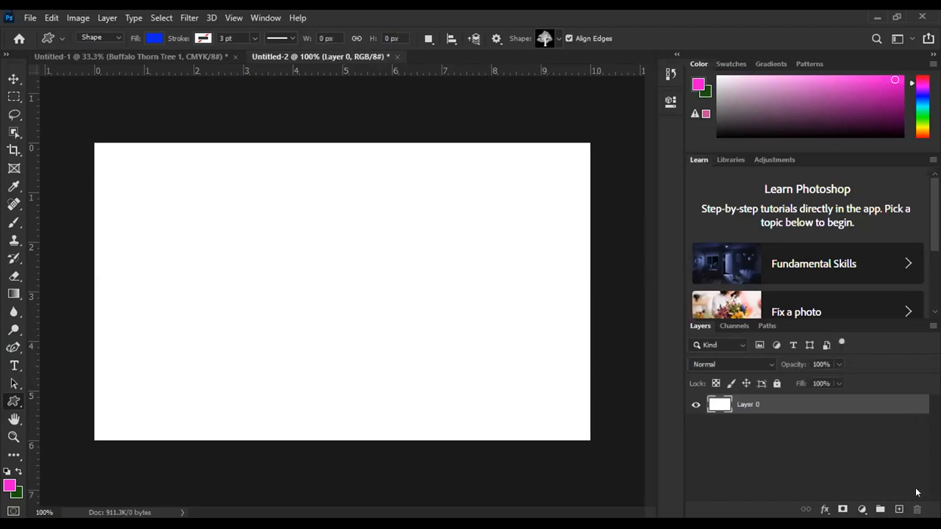
drag(888, 408, 898, 507)
click(694, 424)
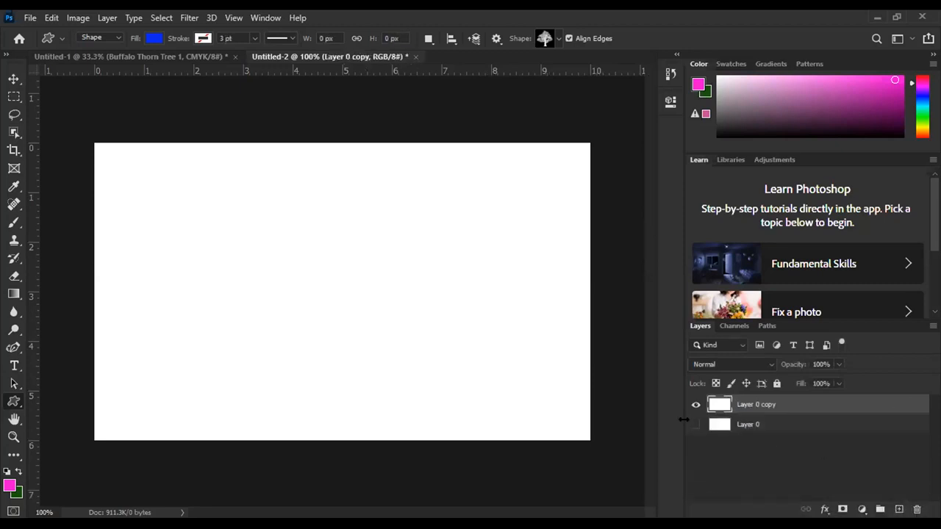
Step: Draw a sycamore tree about 249 by 260 px in the middle of the canvas and fill it with magenta
drag(244, 177, 423, 360)
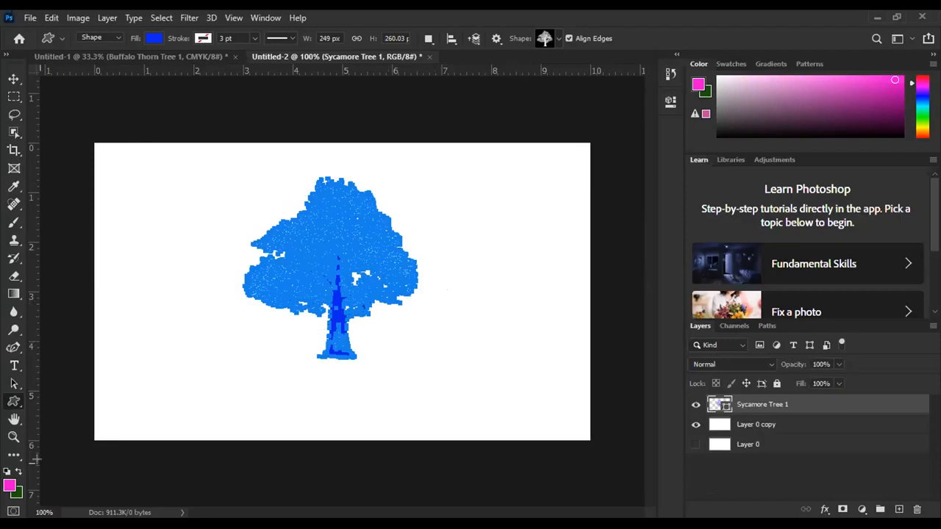
click(153, 38)
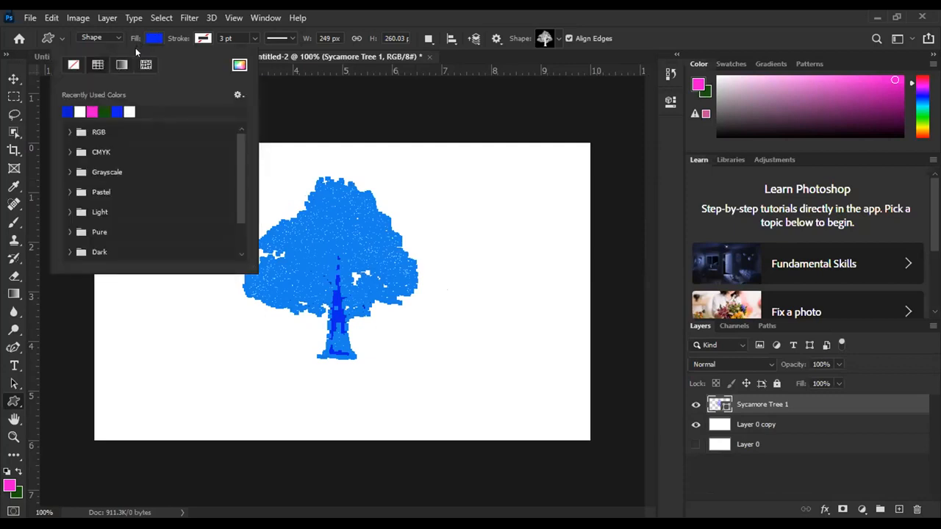
click(92, 108)
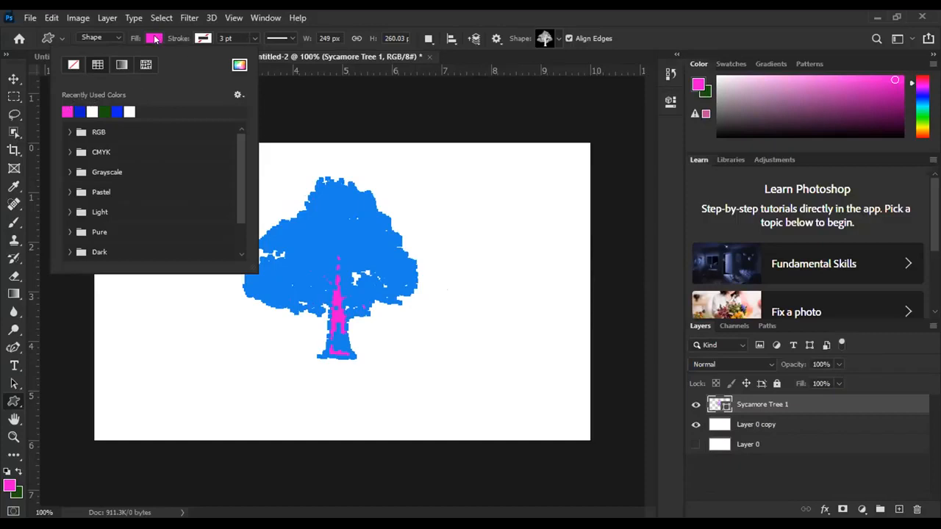
Step: Try the gradient fill type on the sycamore tree, and set its fill to no color
click(119, 64)
click(74, 65)
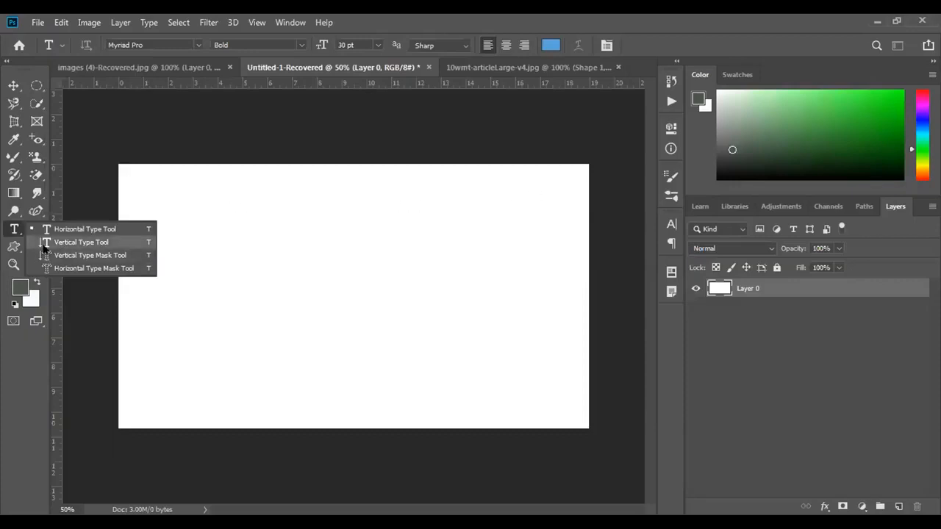
Step: Add horizontal LOREM IPSUM placeholder text in the upper part of the canvas and set its font size to 72 pt
click(95, 228)
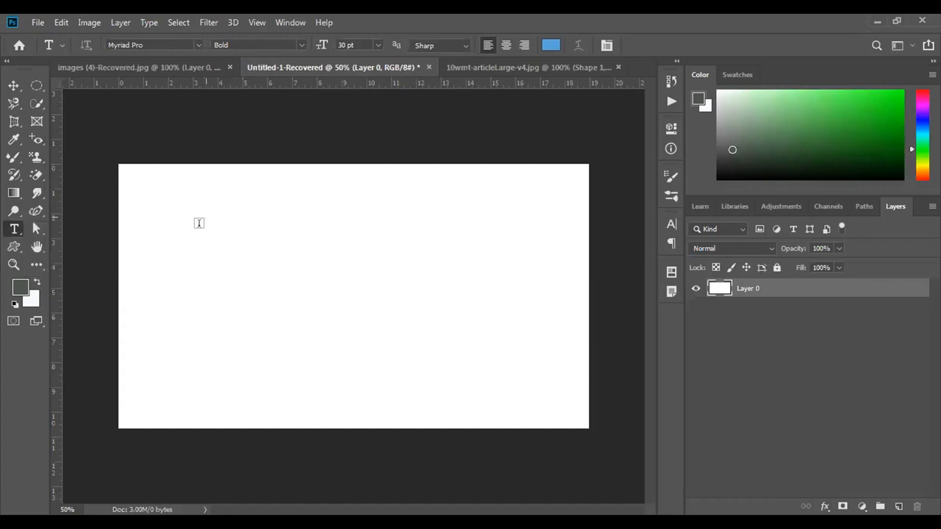
click(204, 252)
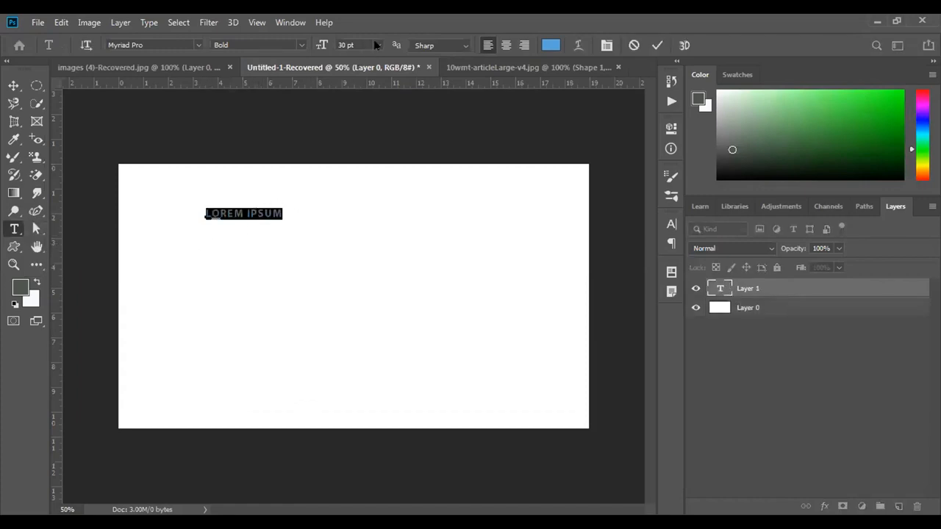
click(377, 44)
click(363, 210)
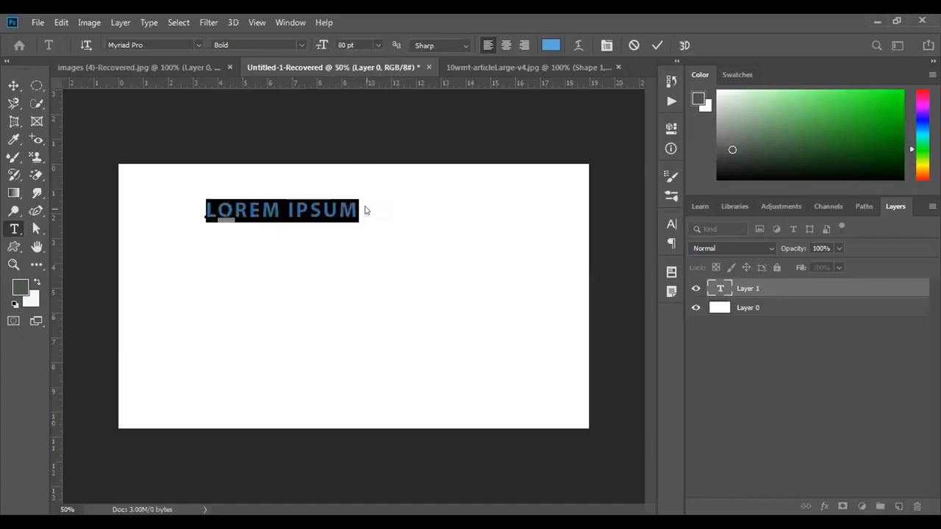
click(378, 45)
click(378, 219)
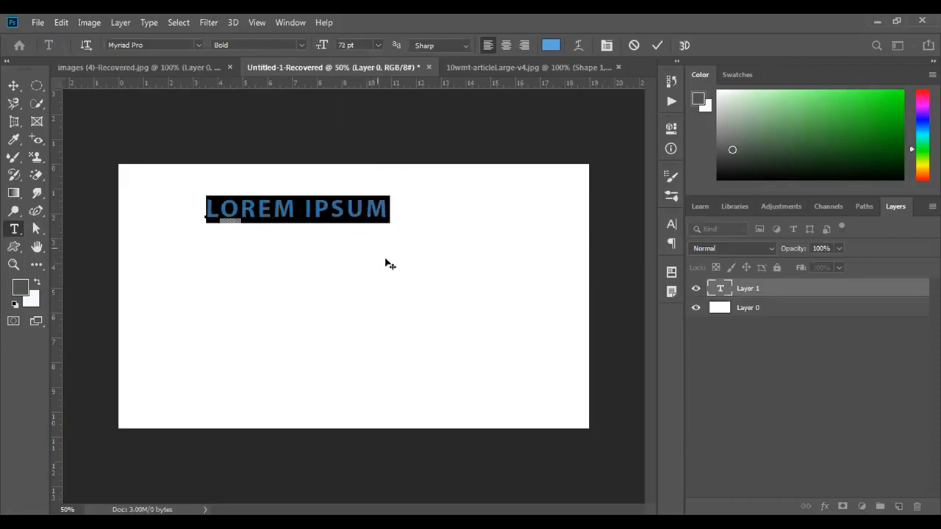
Step: Show the Character settings and set the LOREM IPSUM text's font size to 120 pt
click(290, 22)
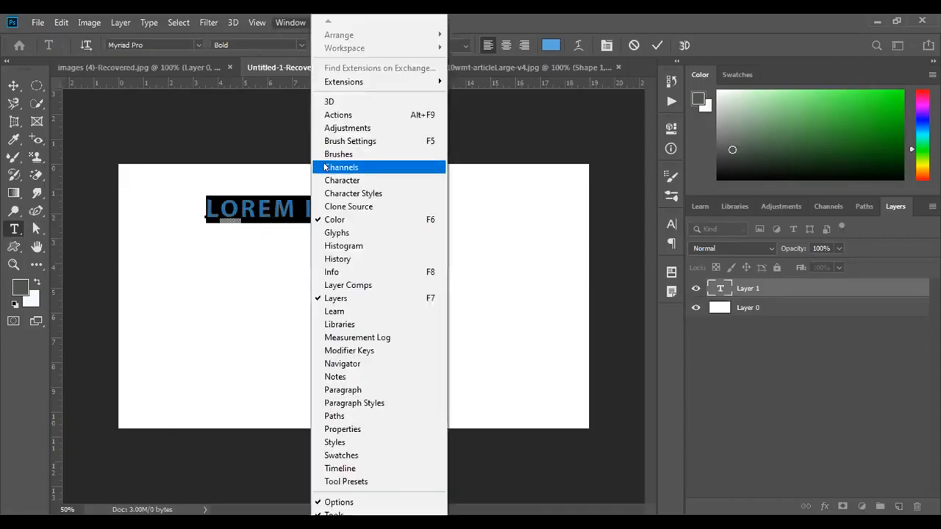
click(345, 180)
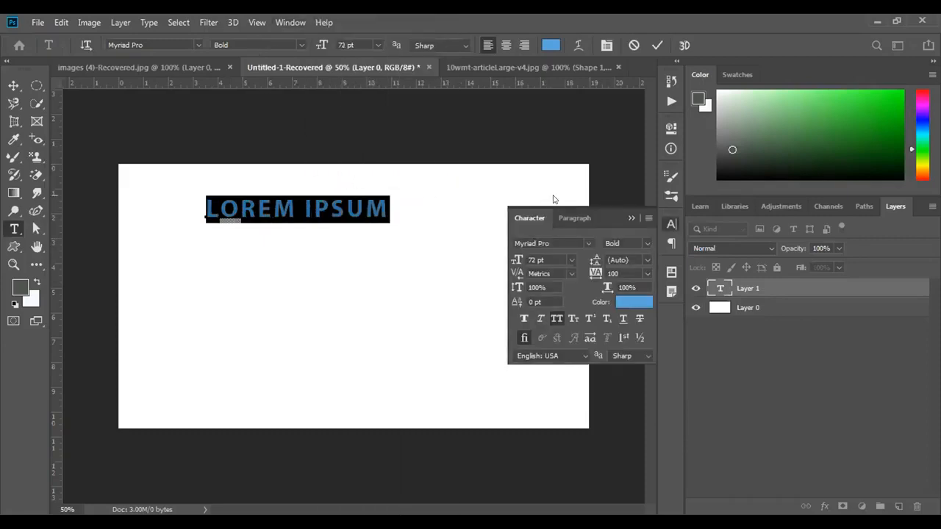
click(568, 262)
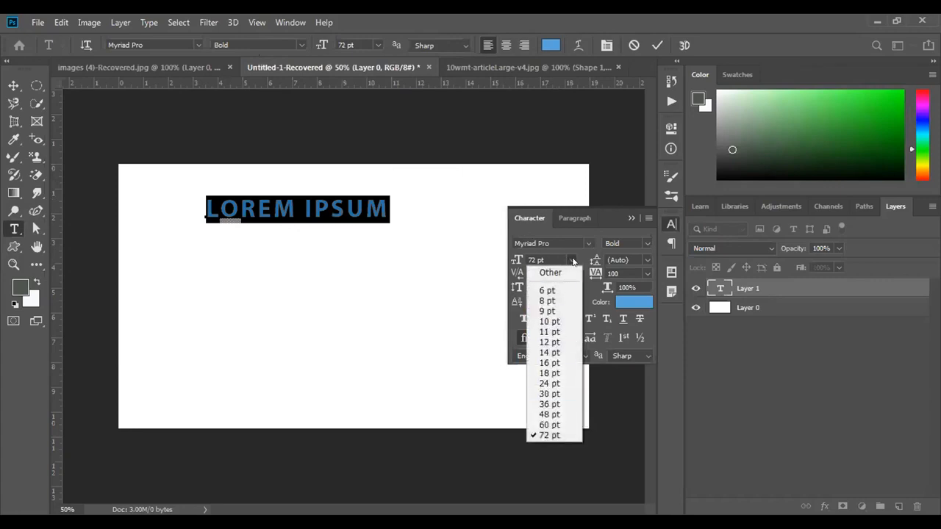
click(572, 260)
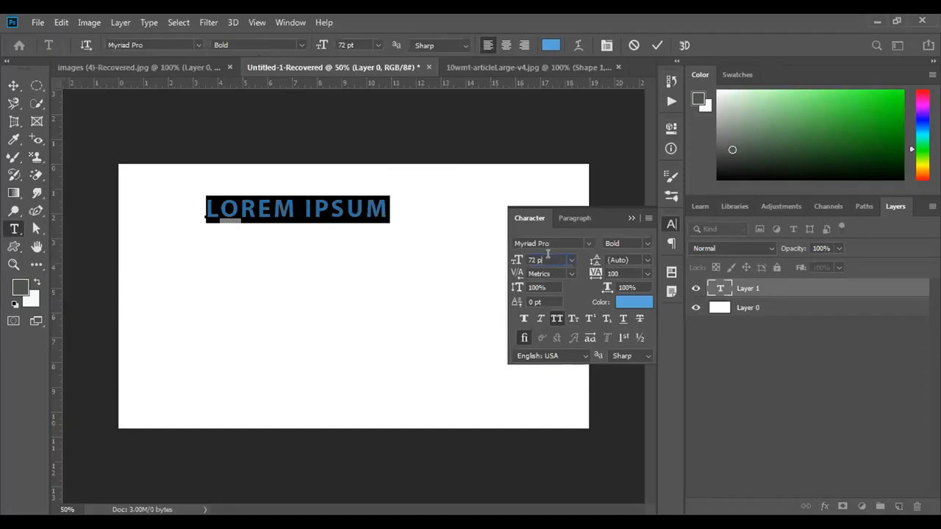
key(BackSpace)
key(BackSpace)
key(BackSpace)
key(BackSpace)
text(120)
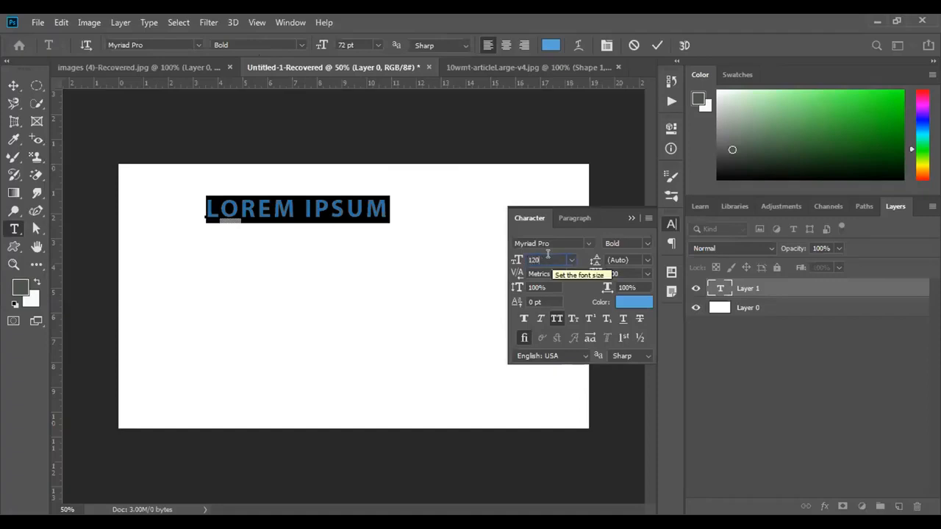
key(Return)
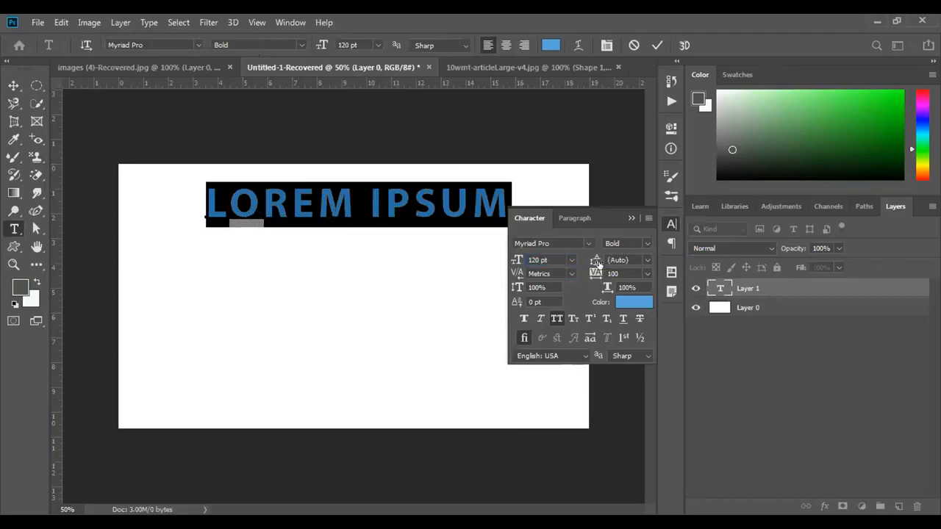
Step: Set the text's leading to 8 pt and look through the tracking values
click(646, 261)
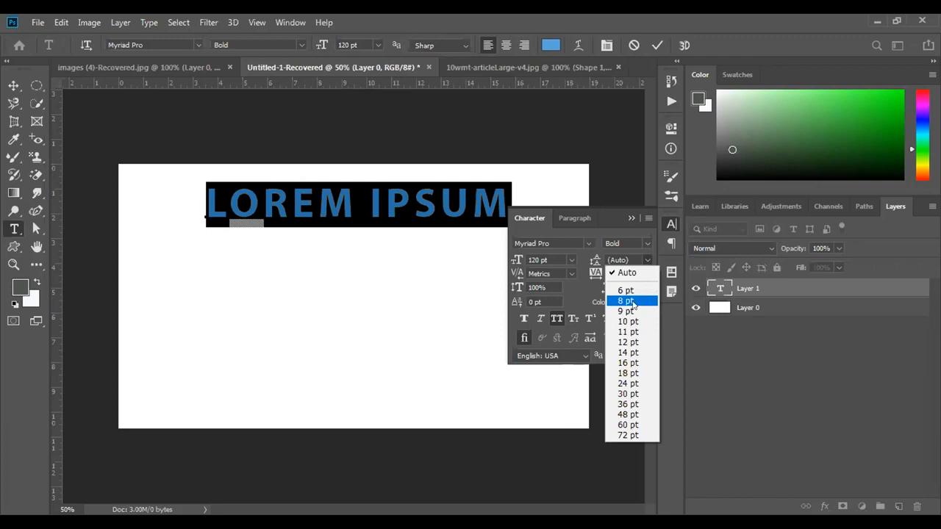
click(625, 302)
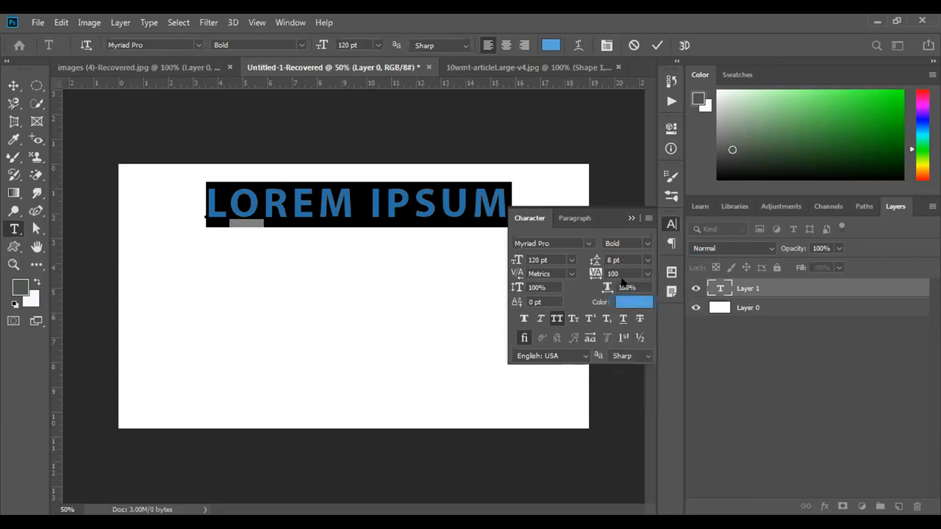
click(646, 274)
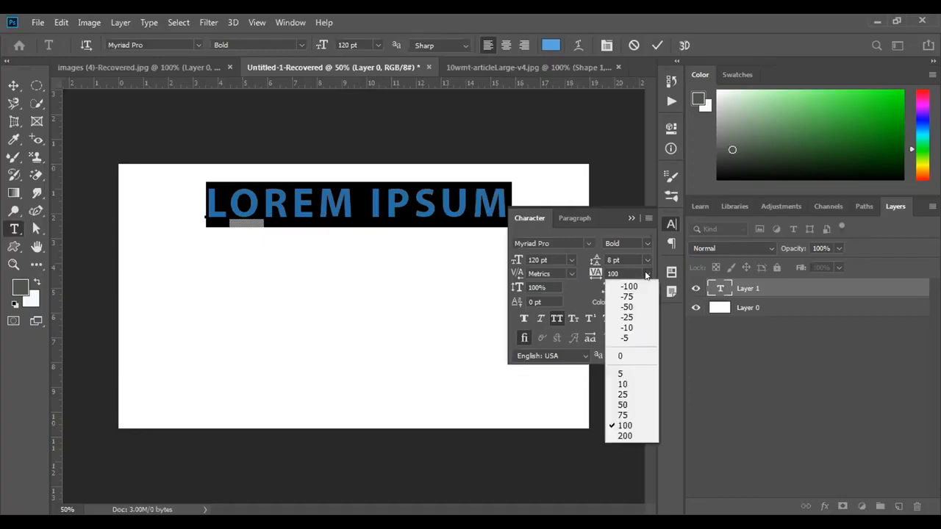
click(629, 266)
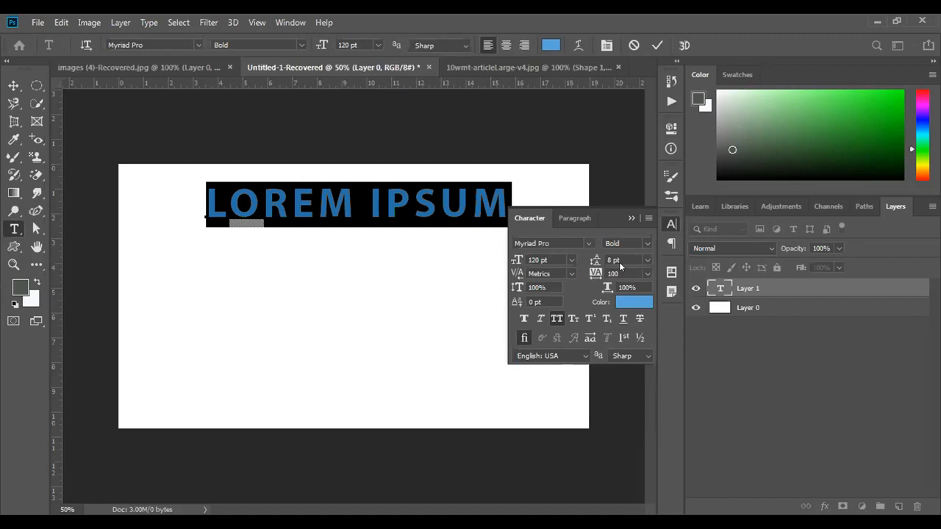
Step: Try small caps on the LOREM IPSUM text, and switch it back to all caps
click(571, 318)
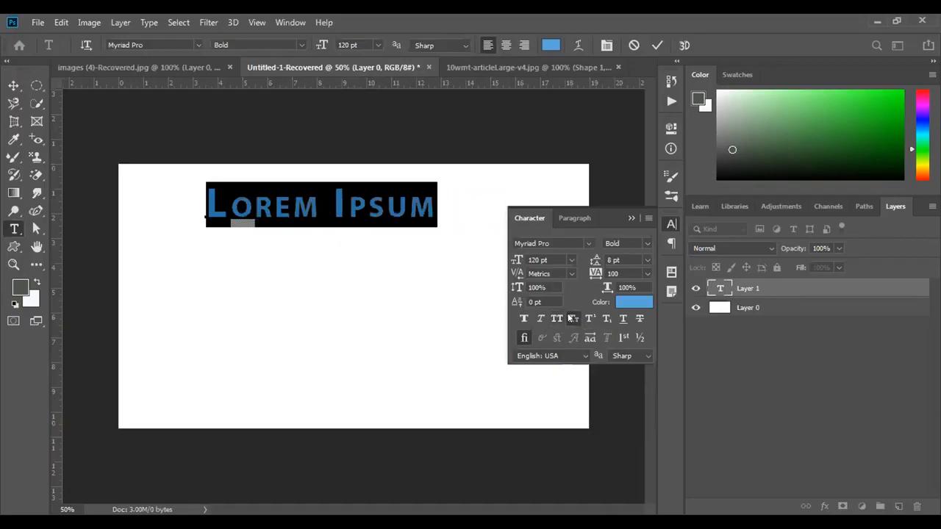
click(557, 318)
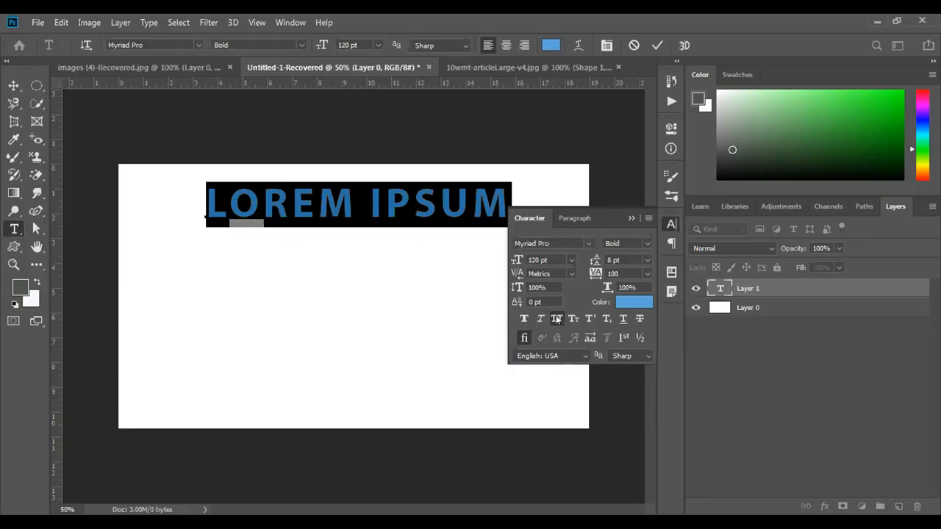
click(556, 319)
Step: Try the Crisp, Strong and Smooth anti-aliasing methods on the text, and return it to Sharp
click(646, 355)
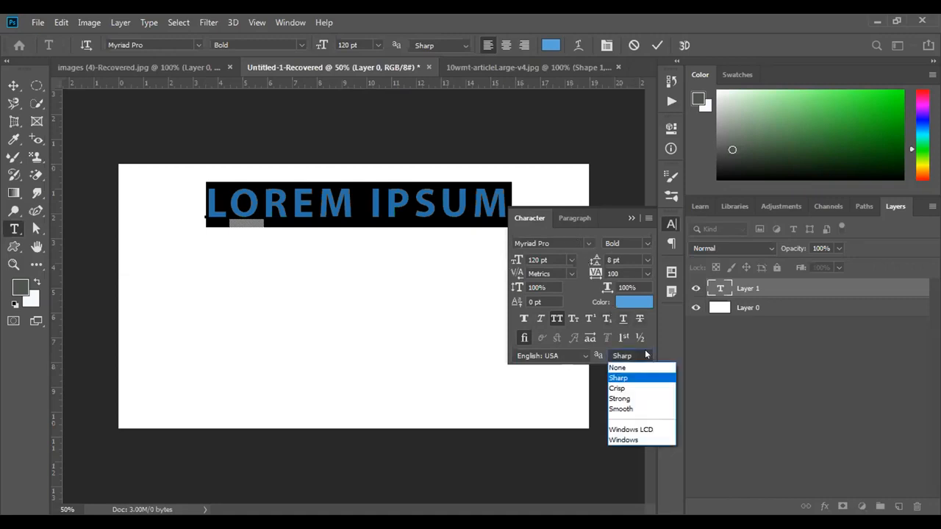
click(634, 388)
click(644, 355)
click(631, 397)
click(633, 356)
click(632, 403)
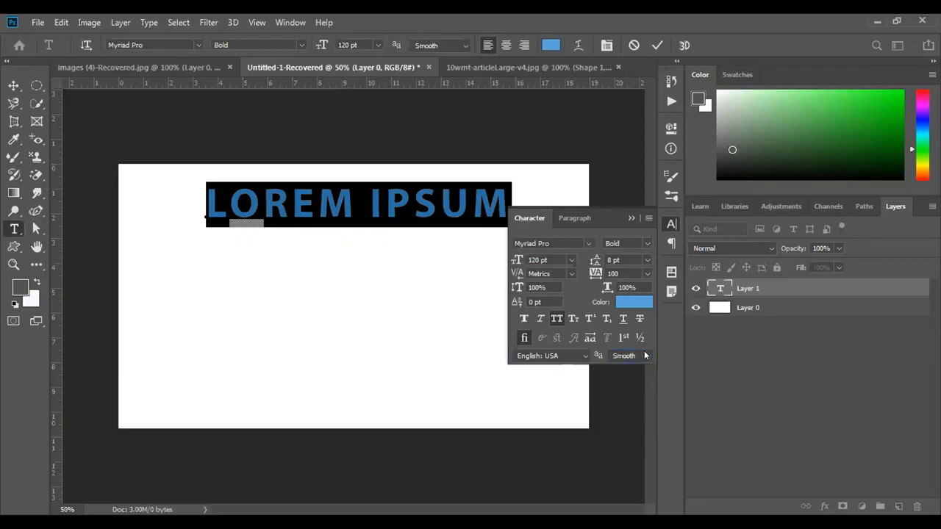
click(645, 356)
click(643, 379)
Step: Try small caps, superscript and subscript on the text, and restore the normal all-caps style
click(573, 319)
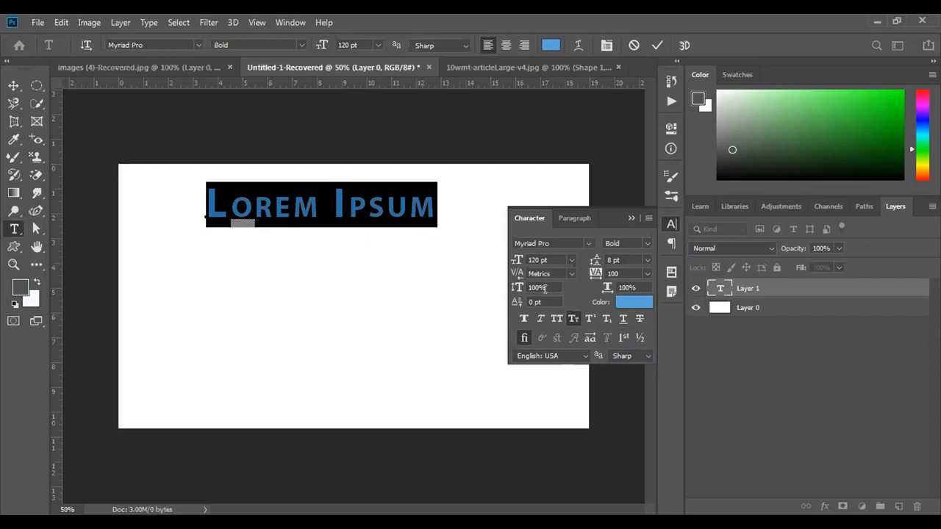
click(557, 318)
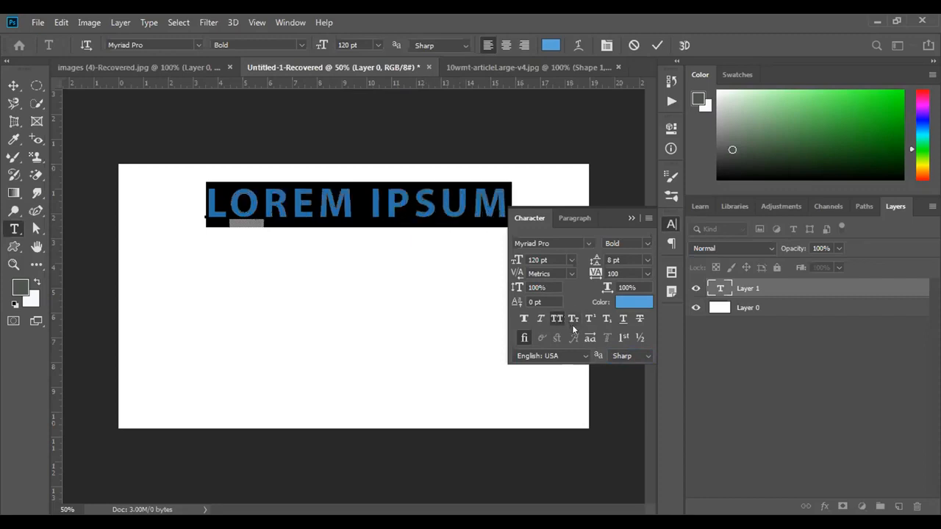
click(522, 335)
click(589, 319)
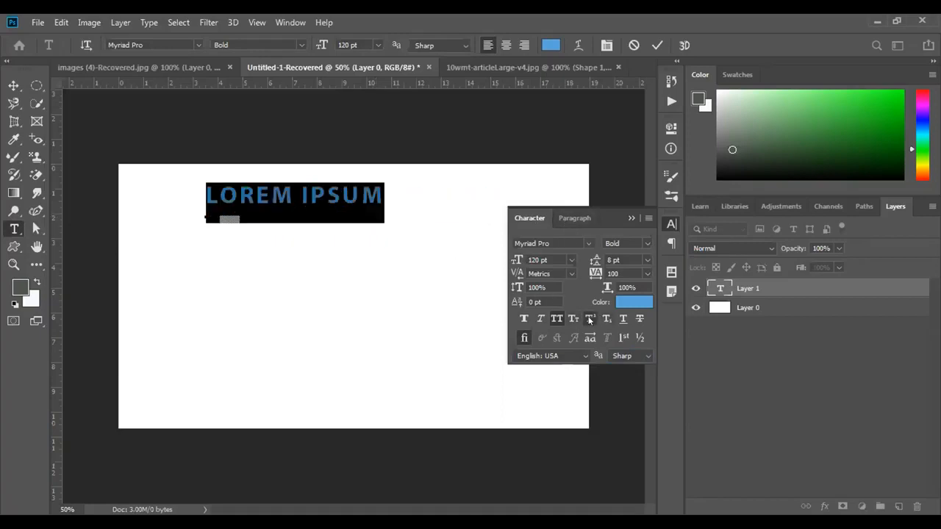
click(601, 321)
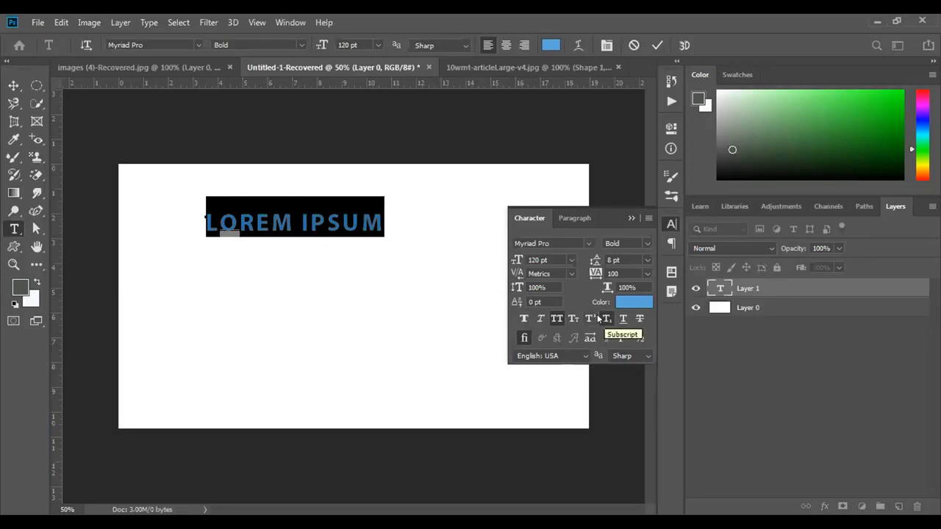
click(589, 317)
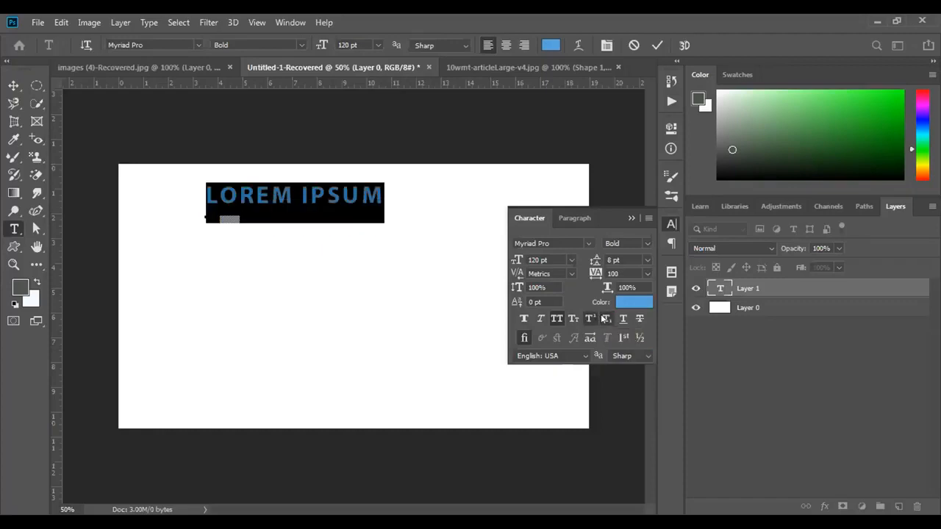
click(607, 319)
click(574, 318)
click(557, 319)
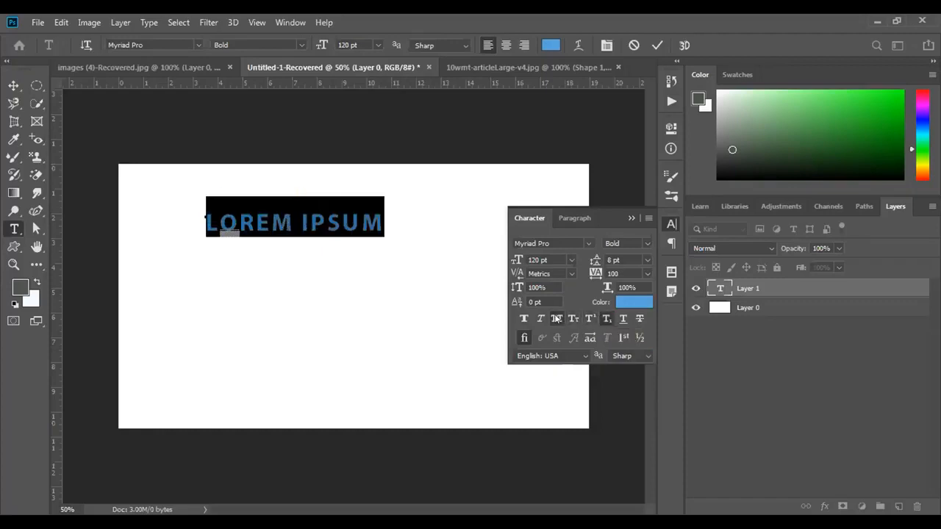
click(604, 318)
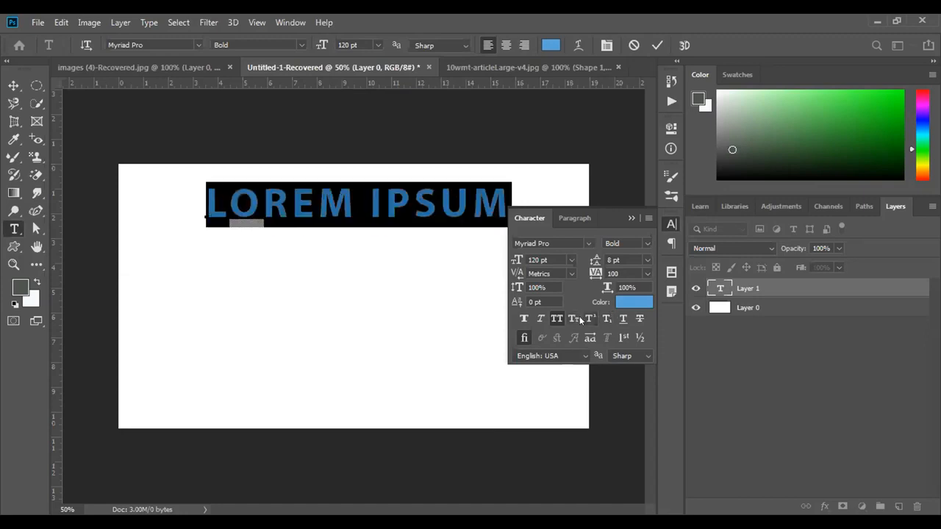
Step: Change the LOREM IPSUM text color to a dark navy blue and collapse the Character settings
click(622, 302)
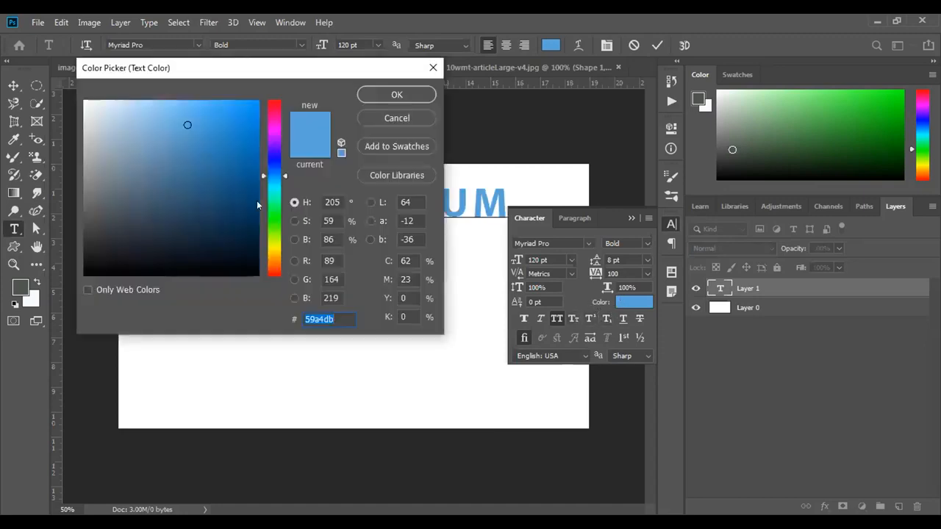
click(170, 225)
click(397, 94)
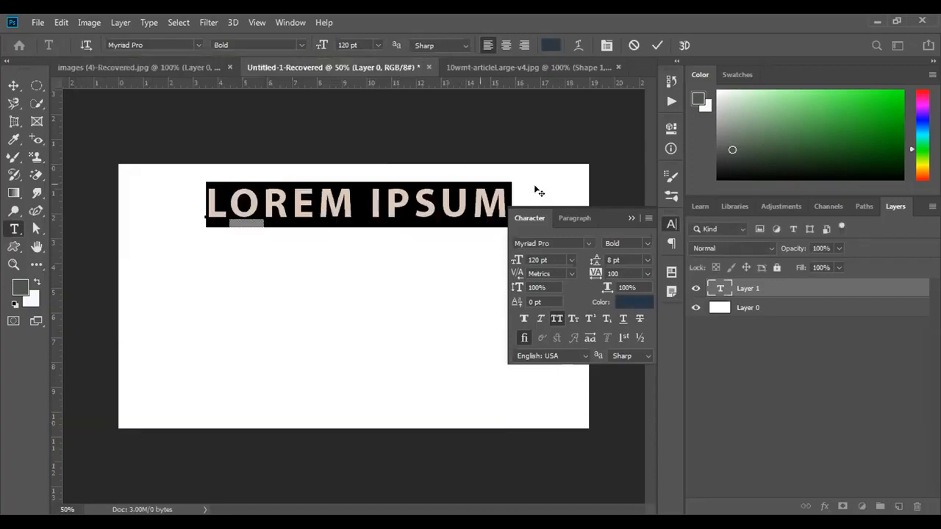
click(623, 214)
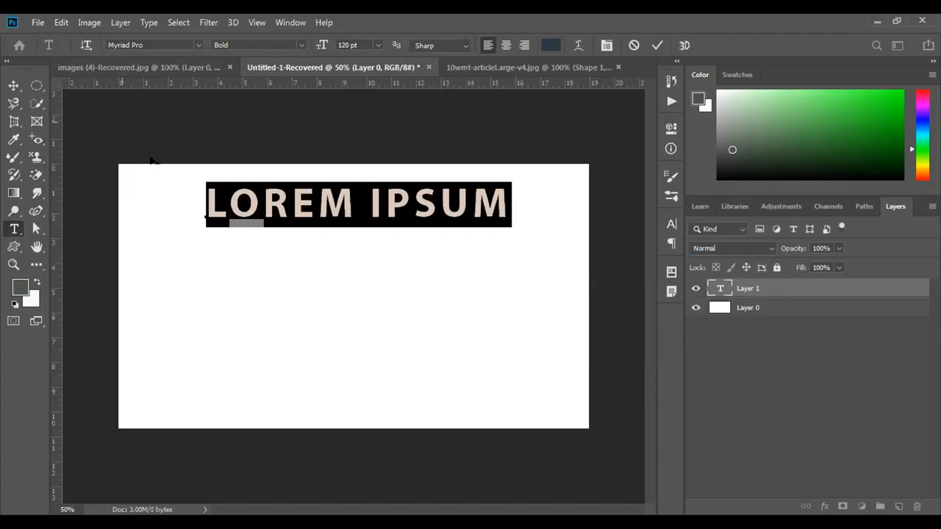
Step: Commit the text and move it down to the middle of the canvas
click(657, 45)
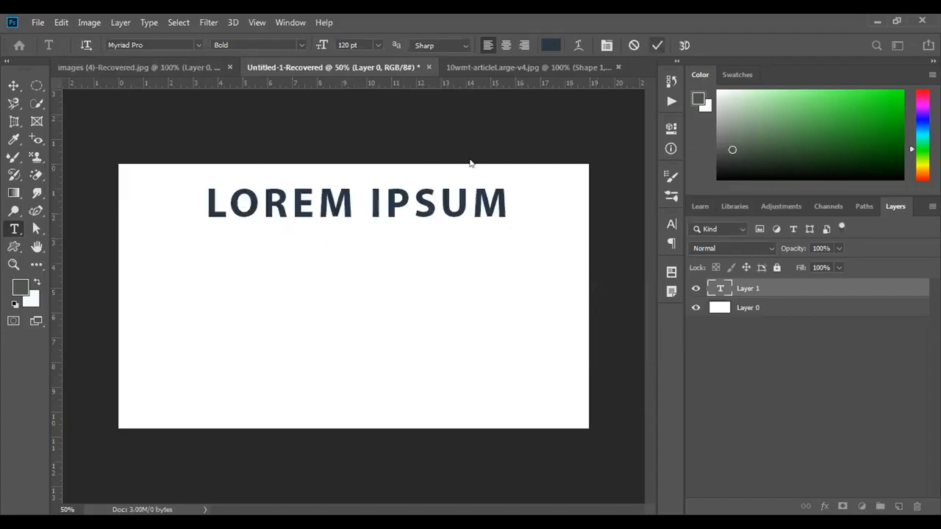
click(14, 86)
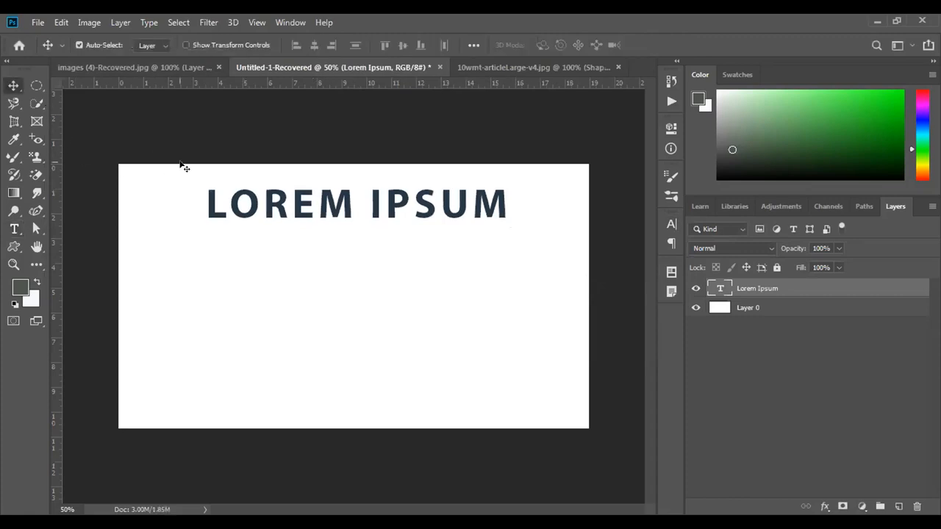
drag(285, 208, 291, 293)
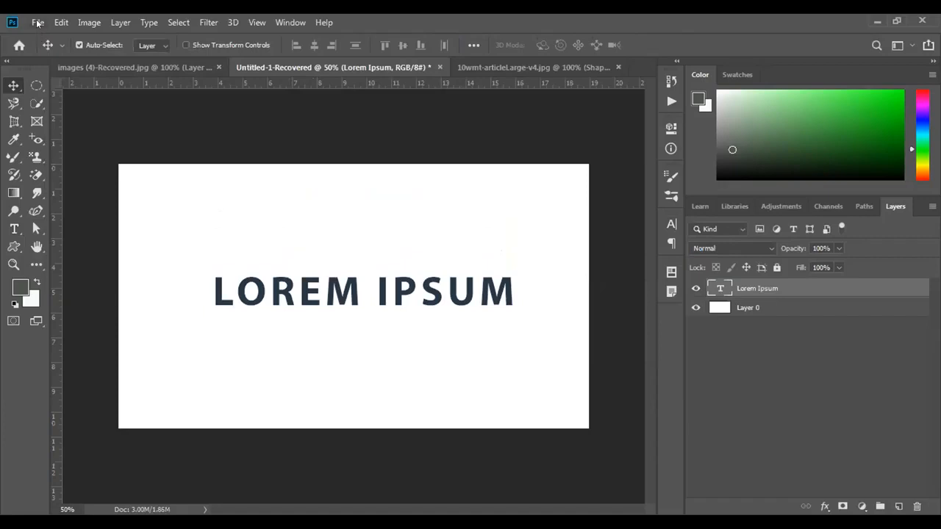
Step: Place the mallard photo as an embedded image, enlarge it to the full canvas height and commit the placement
click(37, 22)
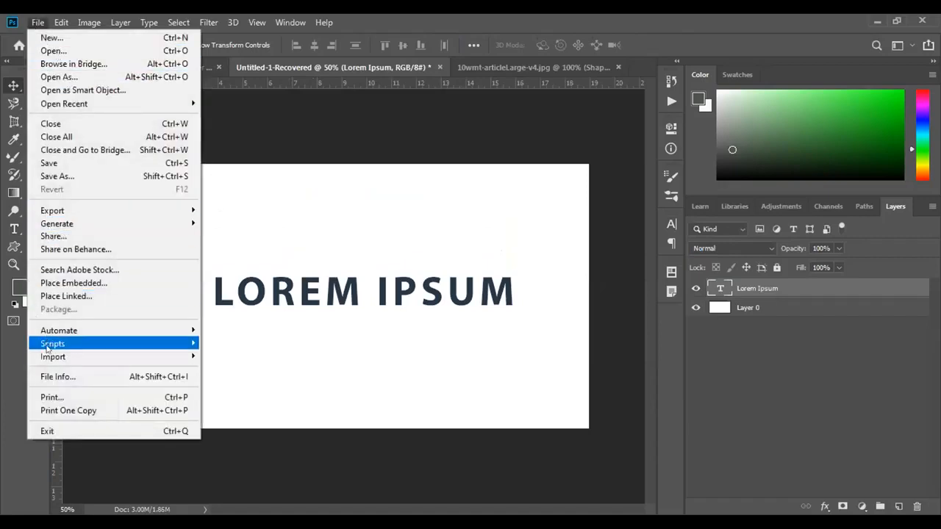
click(80, 285)
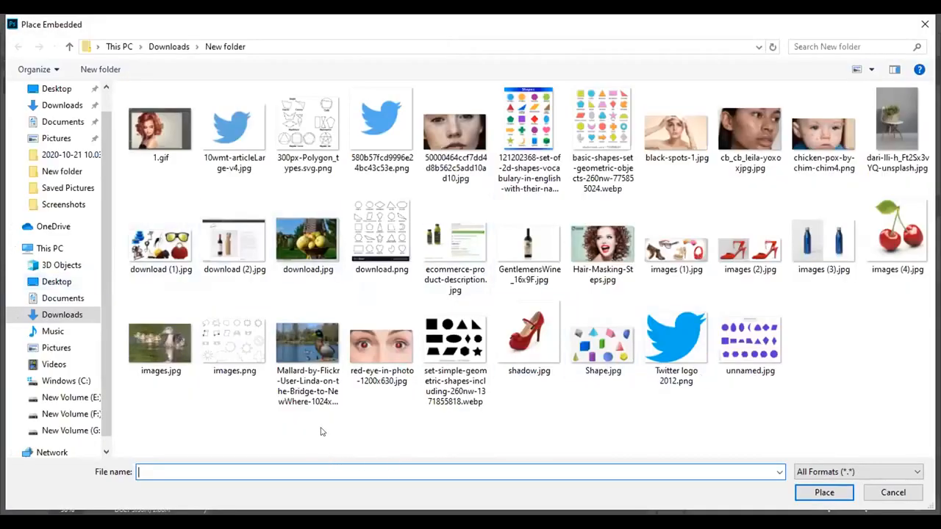
click(301, 333)
click(825, 491)
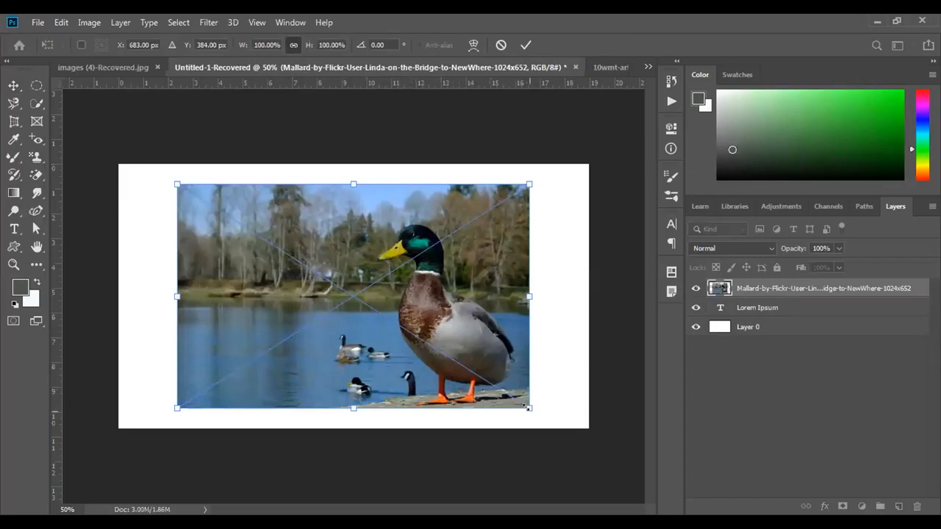
drag(528, 405, 558, 421)
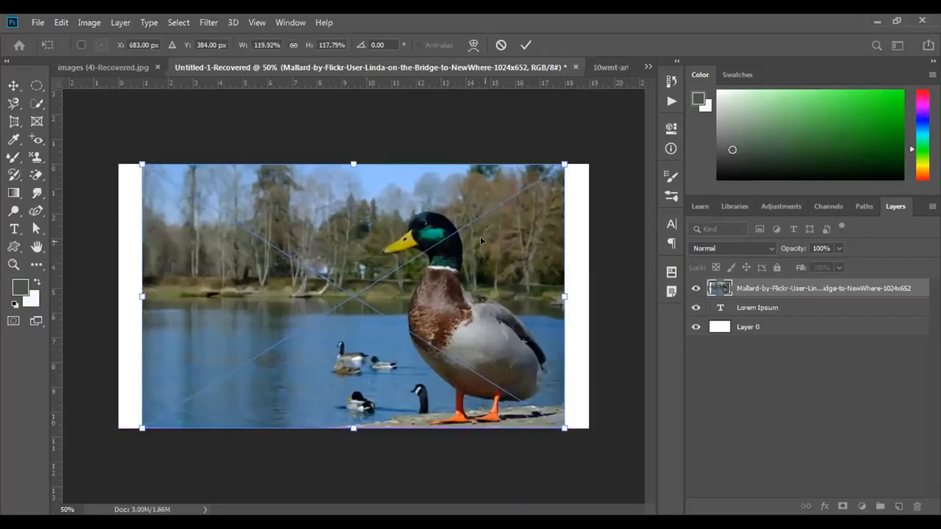
click(526, 45)
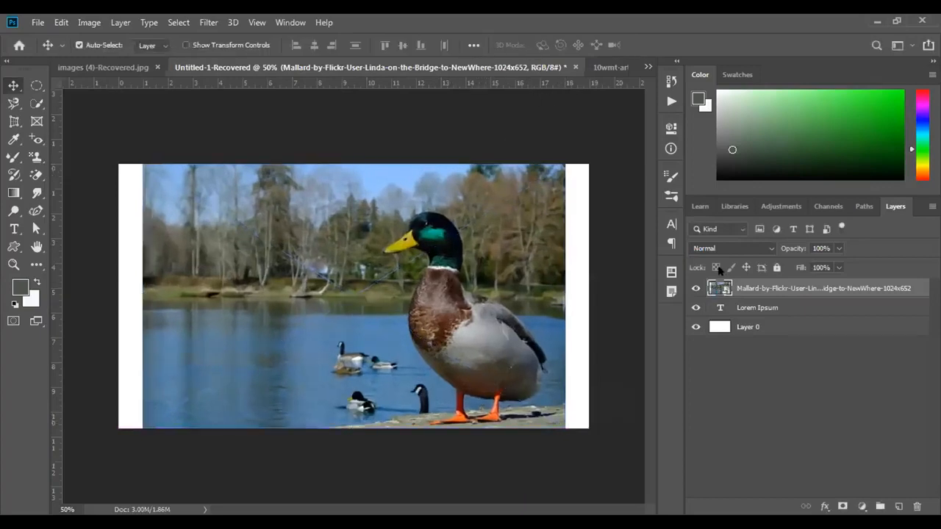
Step: Bring the LOREM IPSUM layer above the mallard photo and shift the text slightly down and to the left
drag(765, 309, 763, 276)
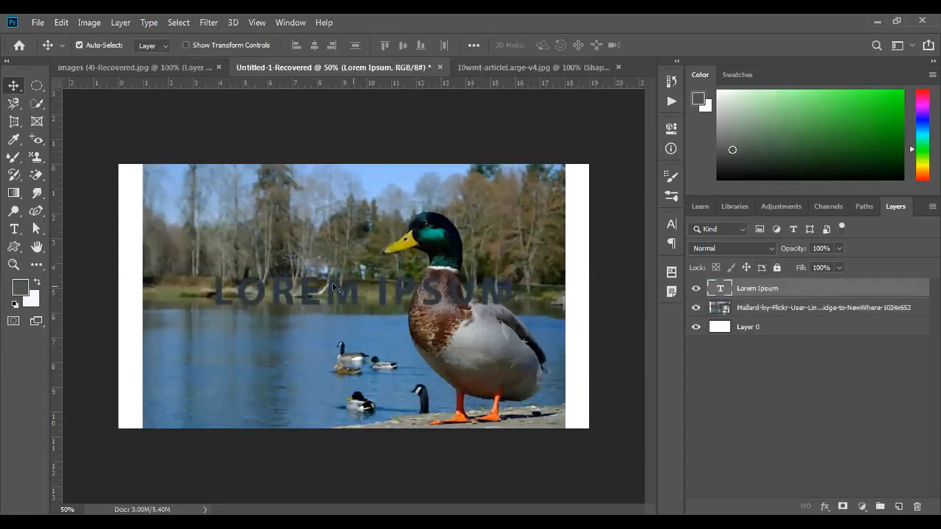
drag(354, 299, 345, 320)
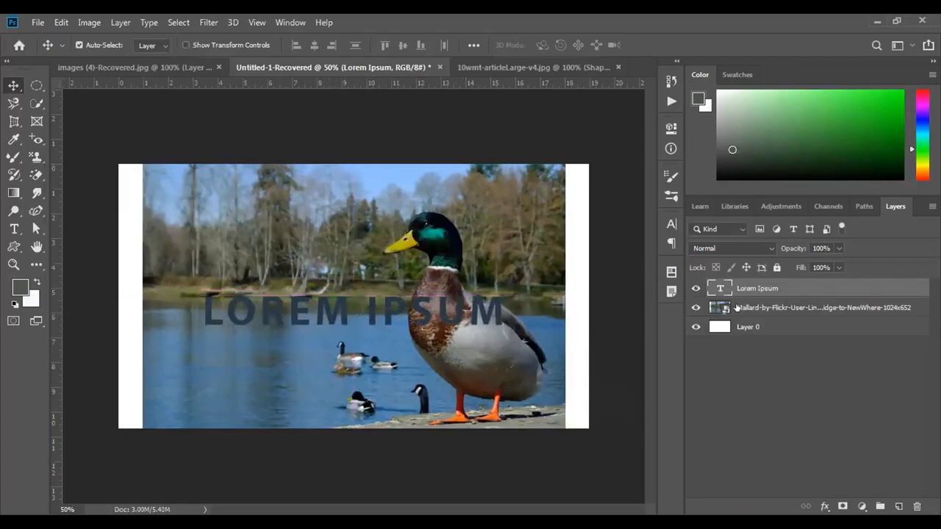
Step: Rasterize the mallard photo layer and check the layer options of the LOREM IPSUM text
right_click(750, 287)
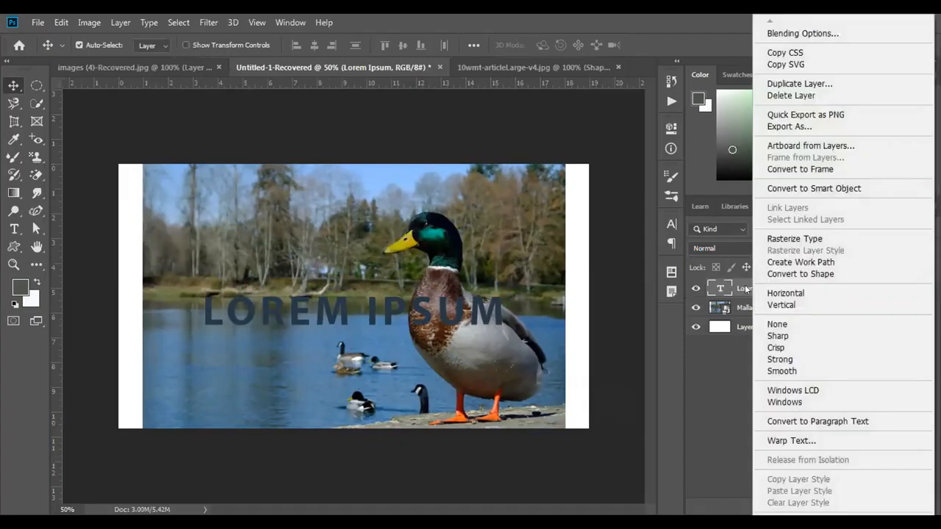
click(727, 295)
click(730, 305)
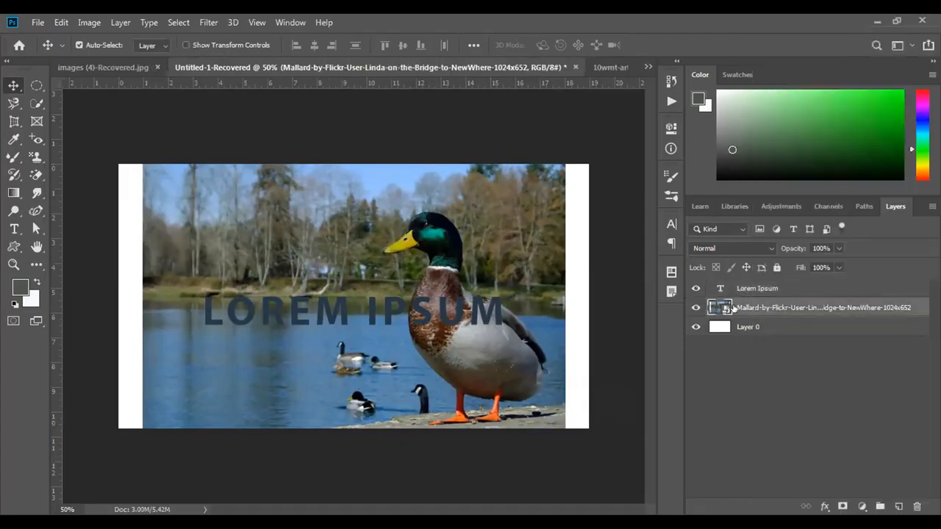
right_click(733, 306)
click(753, 260)
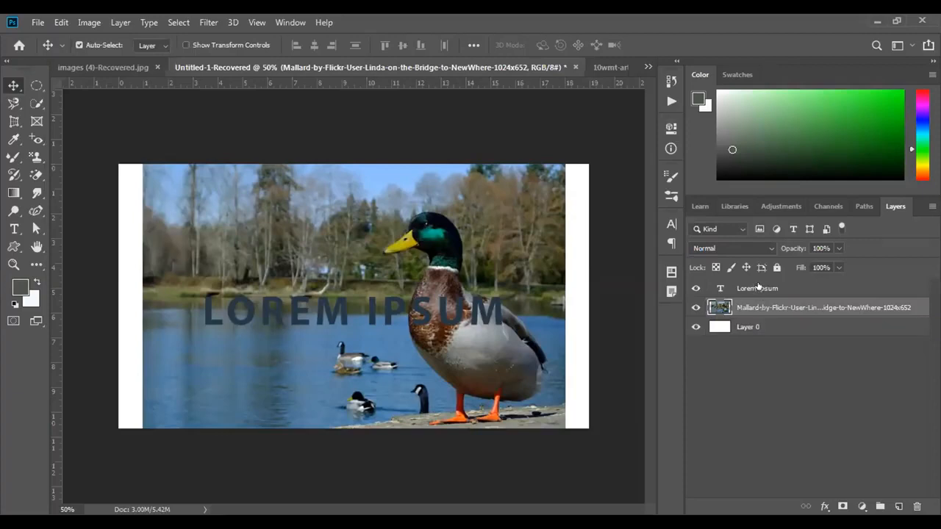
right_click(763, 287)
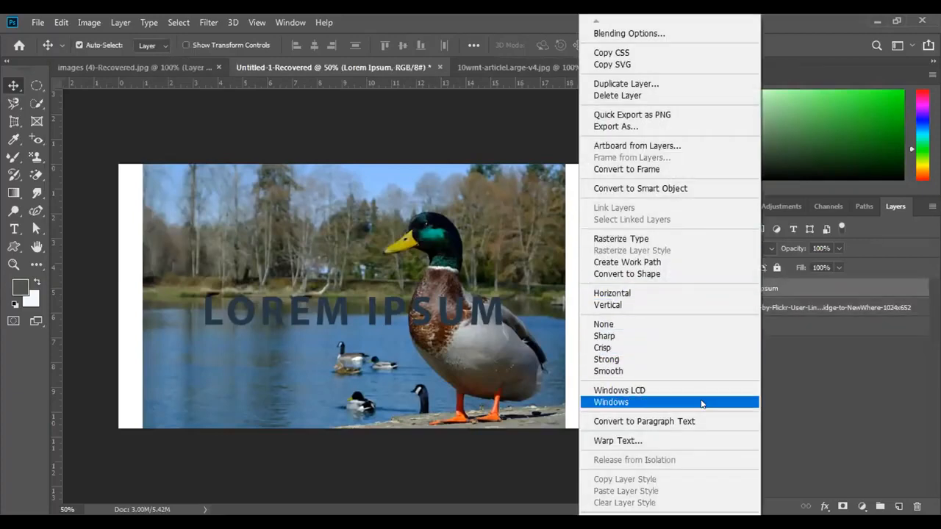
click(814, 312)
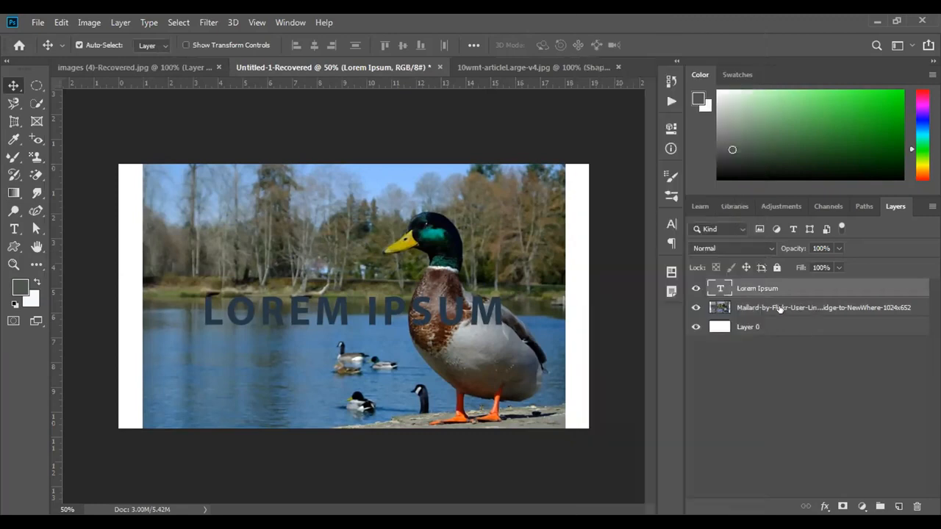
Step: Stack the mallard layer above the LOREM IPSUM text, and hide and show the photo to compare
drag(770, 275, 765, 286)
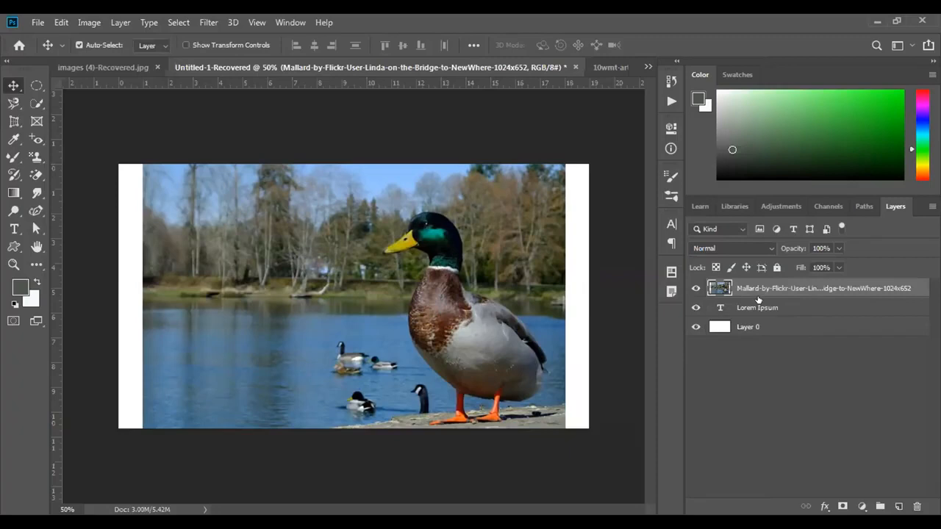
click(695, 288)
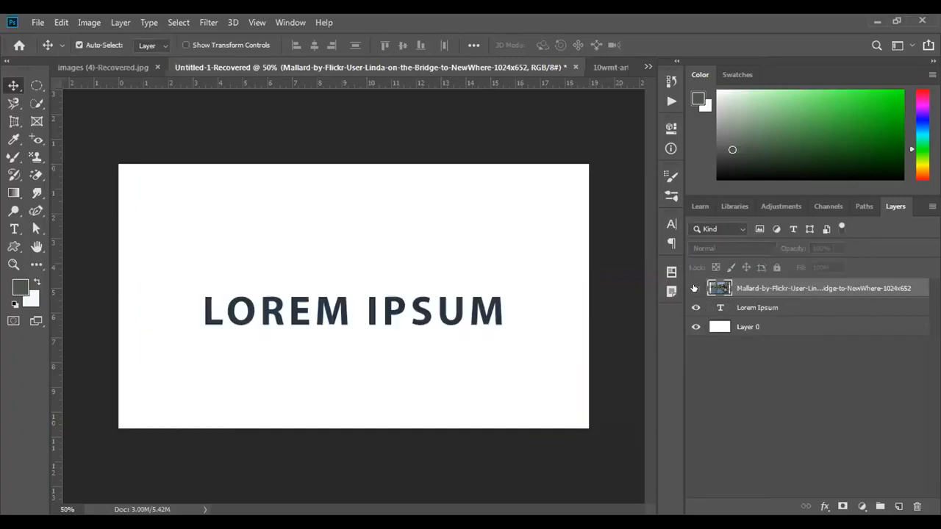
click(695, 288)
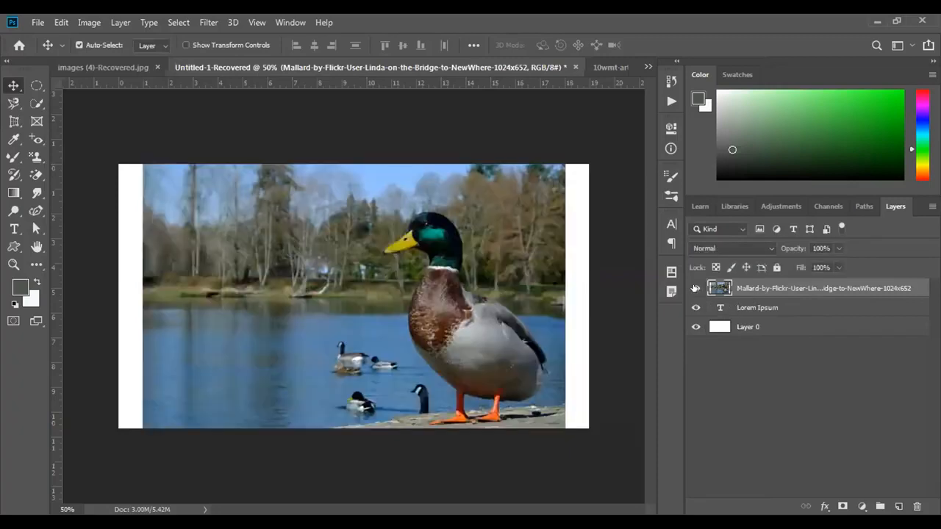
Step: Create a clipping mask so the mallard photo fills the LOREM IPSUM text, and reposition the photo inside the letters
right_click(763, 283)
click(690, 281)
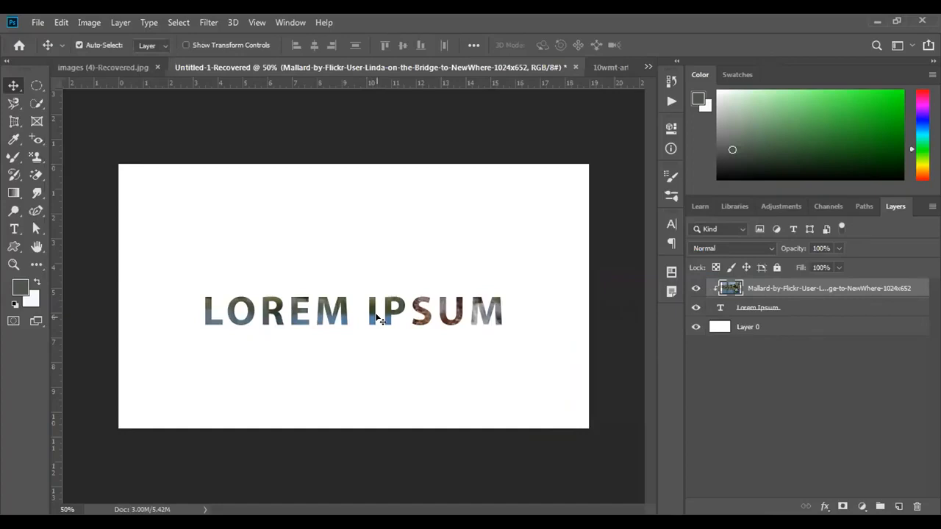
drag(374, 320, 322, 338)
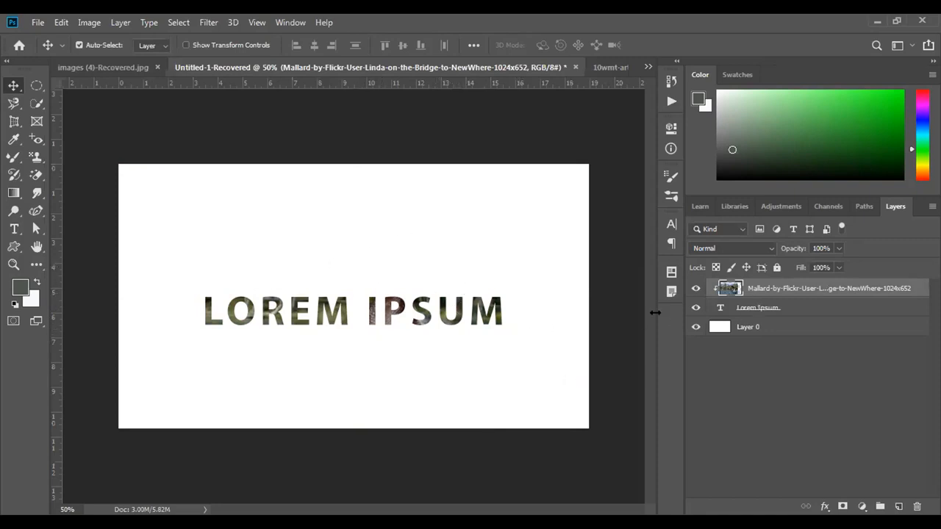
Step: Merge the mallard and LOREM IPSUM layers into one, and move the merged text up and back down on the canvas
shift+click(811, 307)
right_click(775, 288)
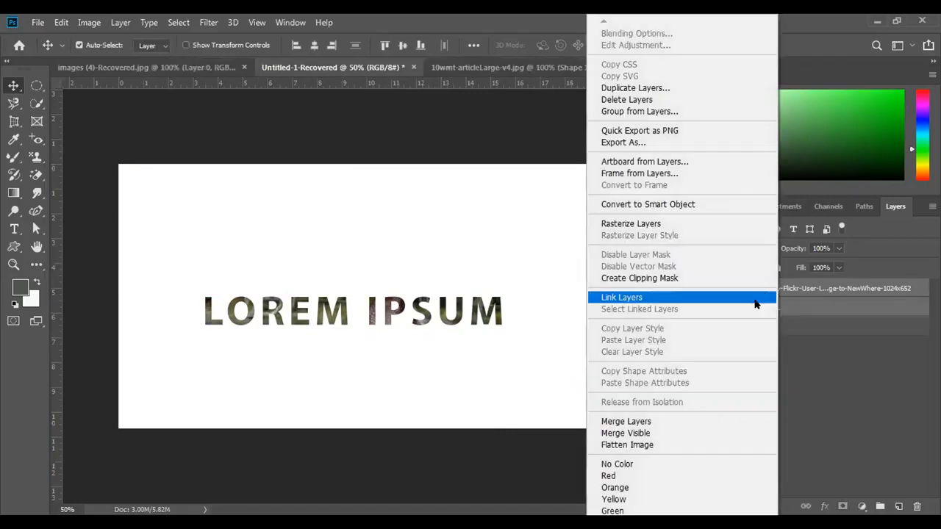
click(665, 419)
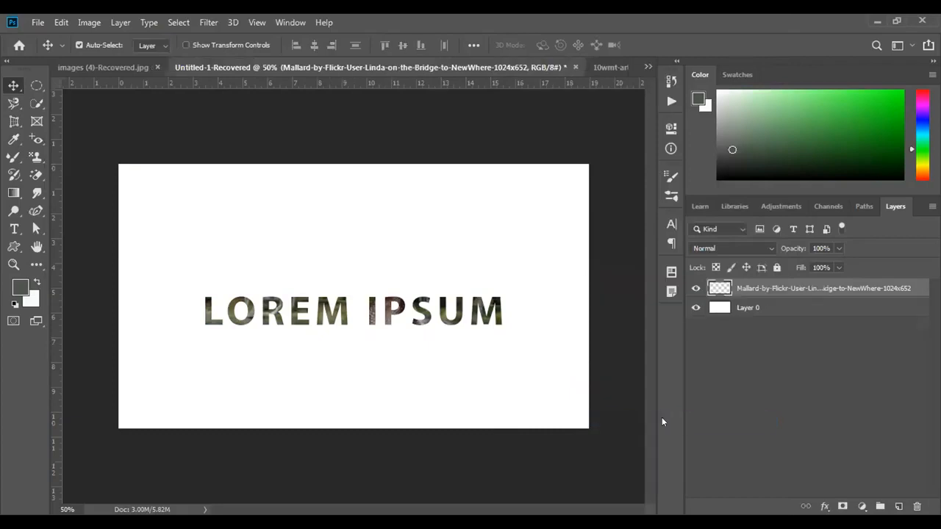
drag(366, 317, 369, 246)
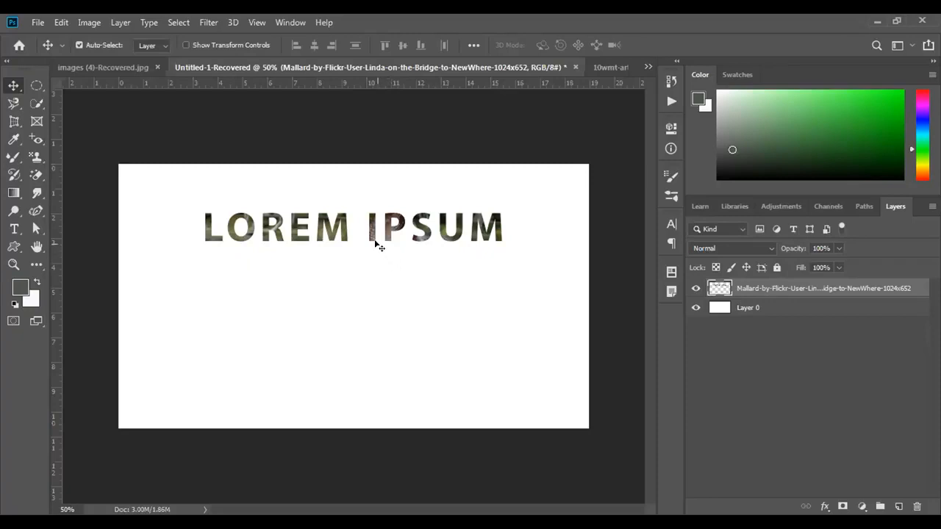
drag(346, 242, 349, 299)
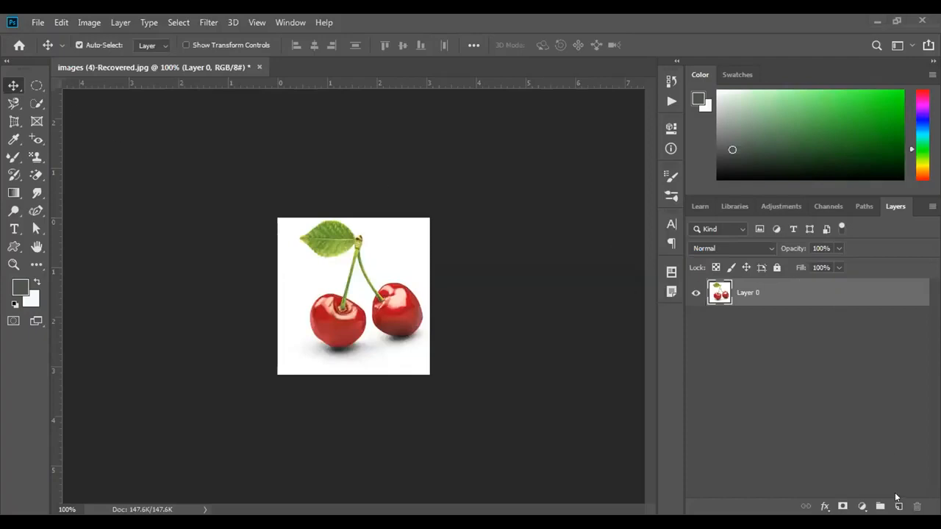
Step: Duplicate Layer 0 of the cherry image and convert the copy to a smart object
drag(854, 294, 892, 505)
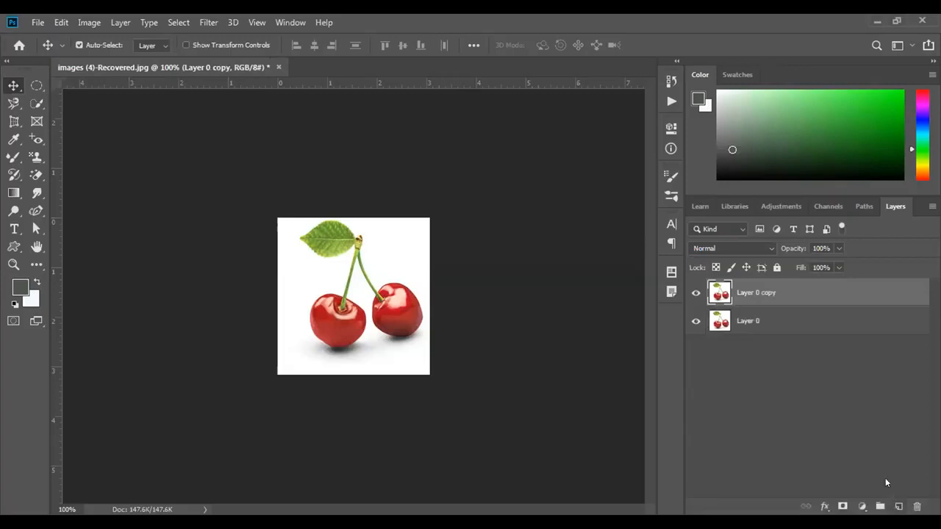
right_click(717, 289)
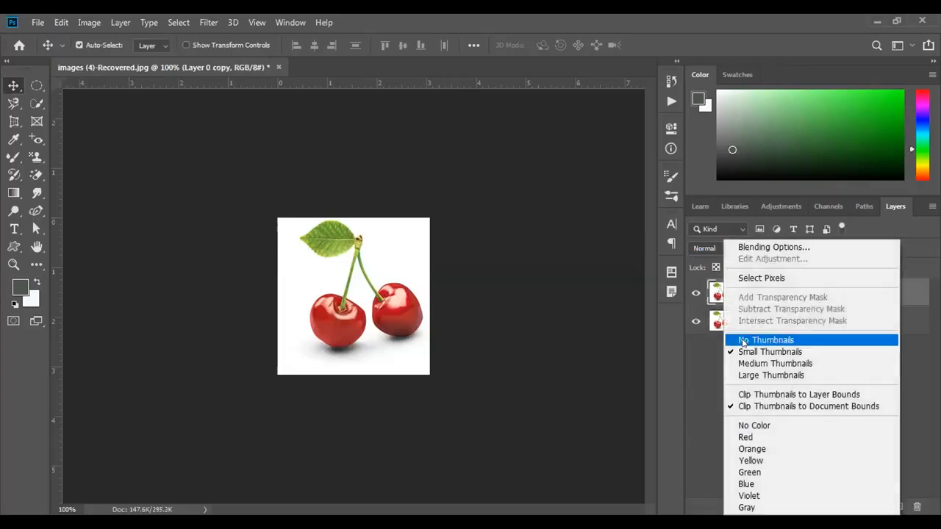
click(713, 297)
right_click(765, 289)
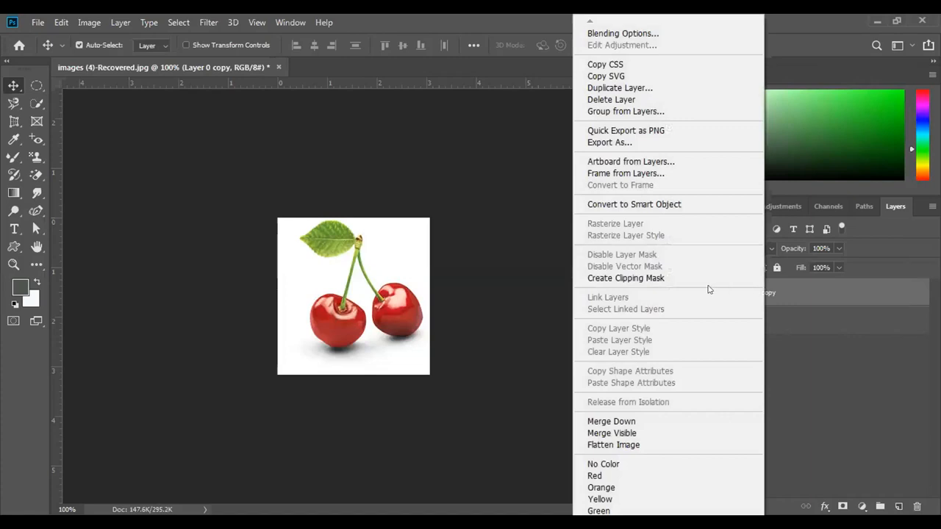
click(654, 204)
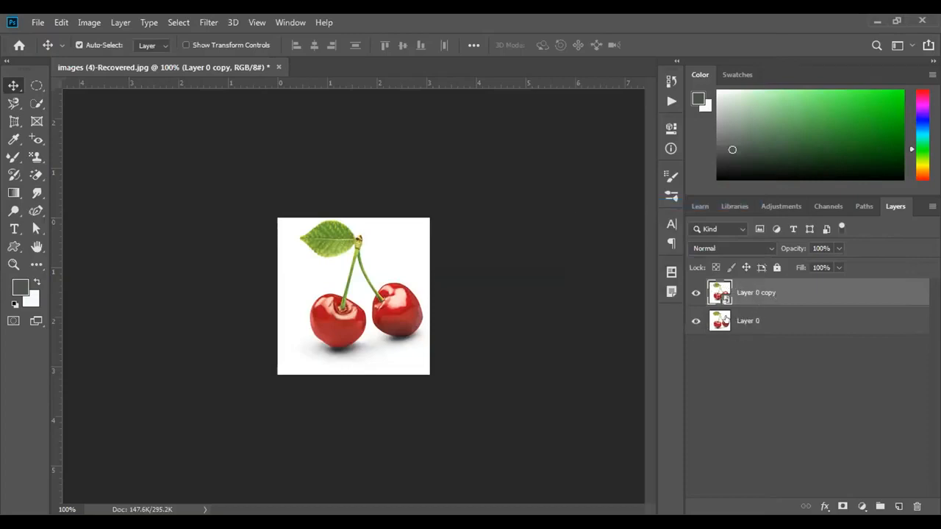
Step: Hide the cherry smart object copy and start a new document
click(695, 293)
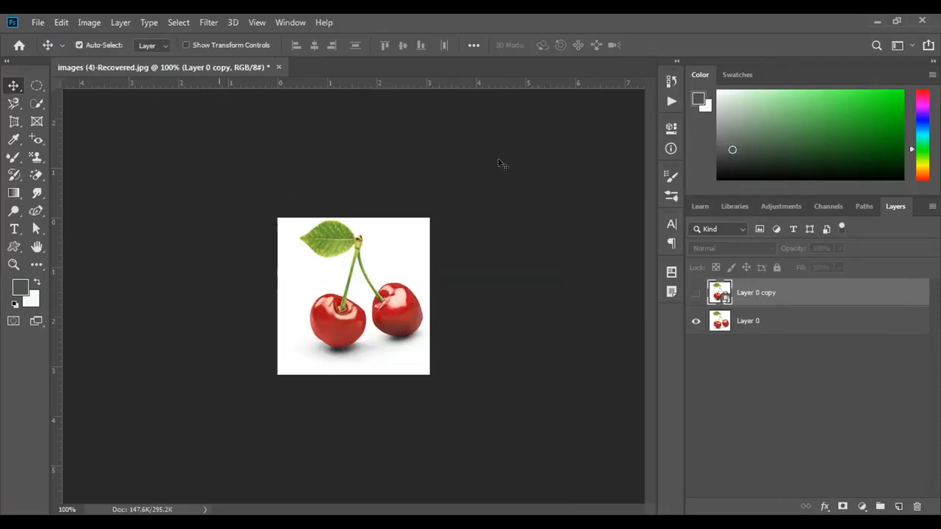
click(37, 22)
click(46, 37)
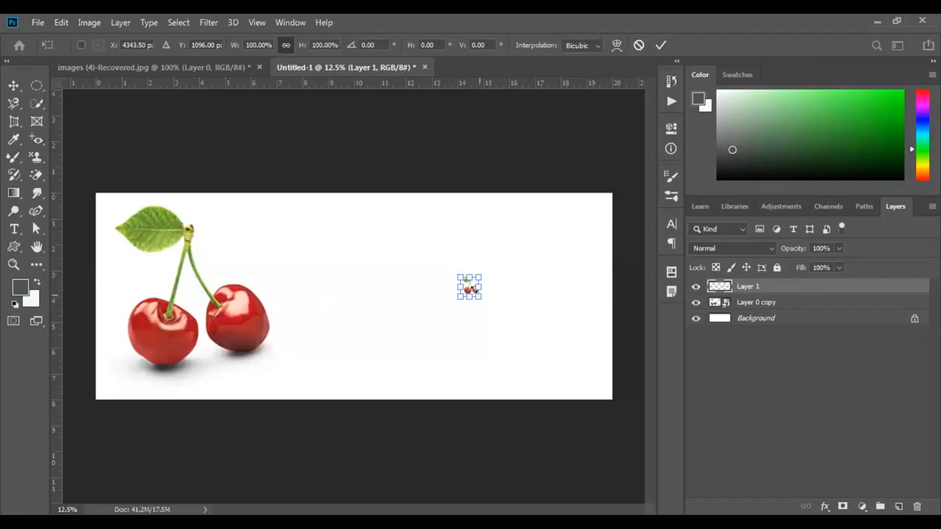
Step: Enlarge the tiny cherries on Layer 1 to about 1114% width and 998% height, reposition them and commit the transform
drag(475, 292, 570, 379)
drag(468, 324, 468, 339)
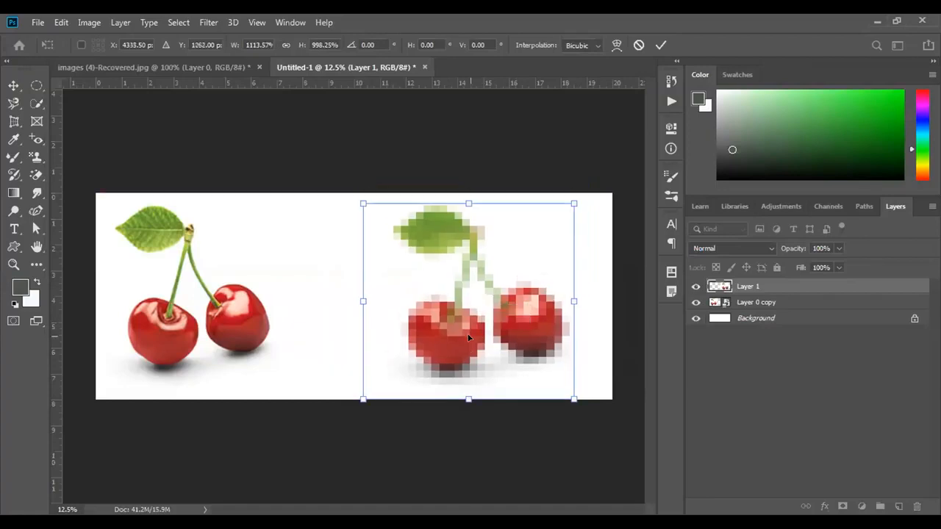
click(661, 45)
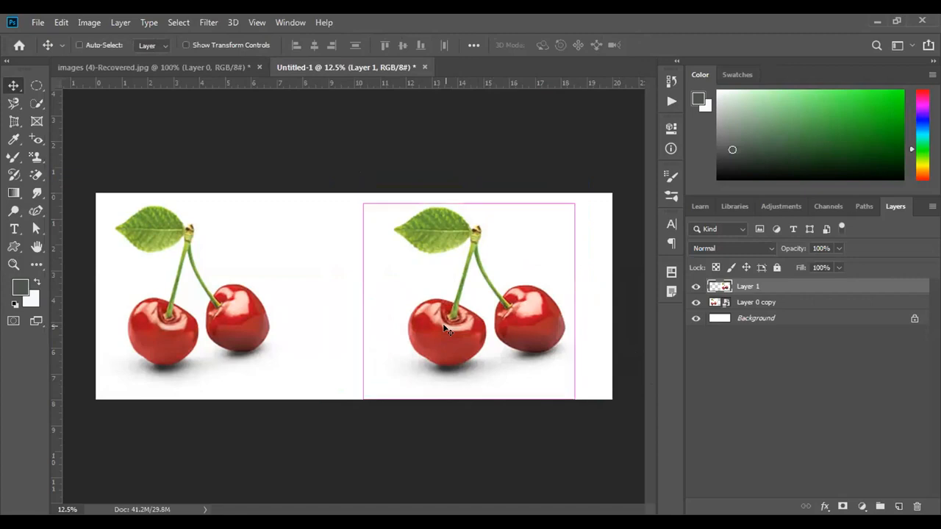
Step: Shrink the cherries on Layer 1 to about 33% width and 49% height and commit the transform
key(ctrl+t)
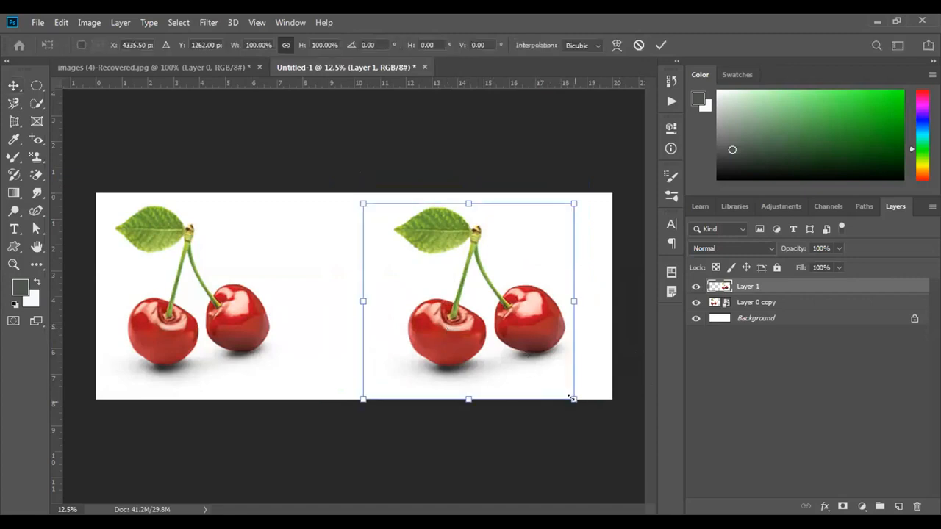
drag(574, 398, 501, 352)
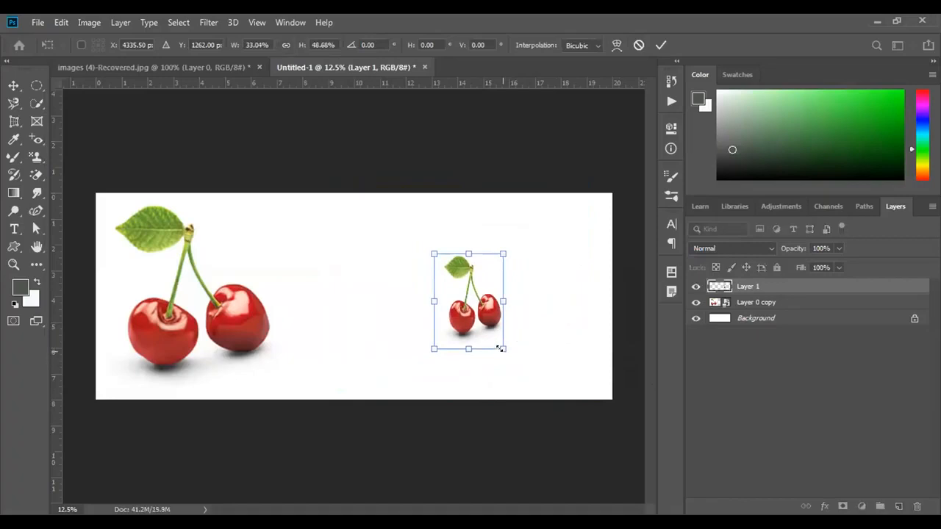
click(661, 45)
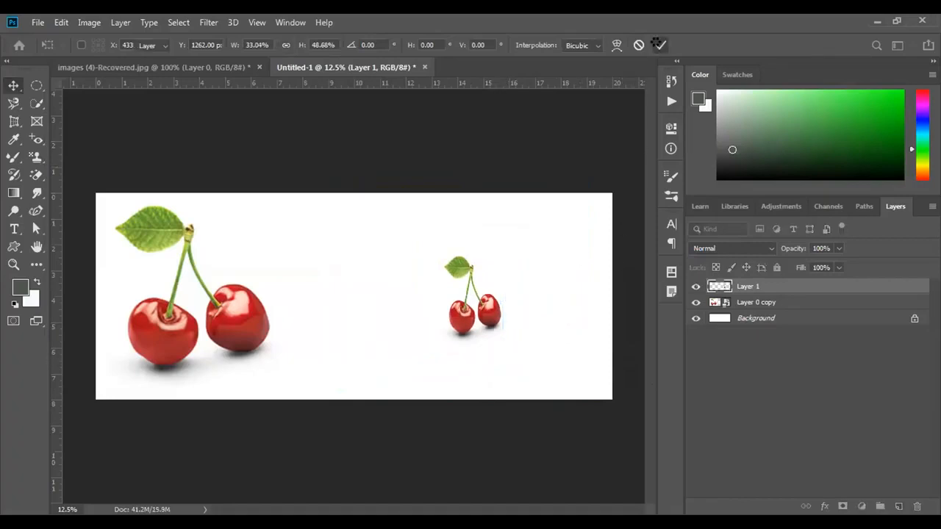
Step: Scale the reduced Layer 1 cherries back up to about 255% width and 188% height and commit the transform
key(ctrl+t)
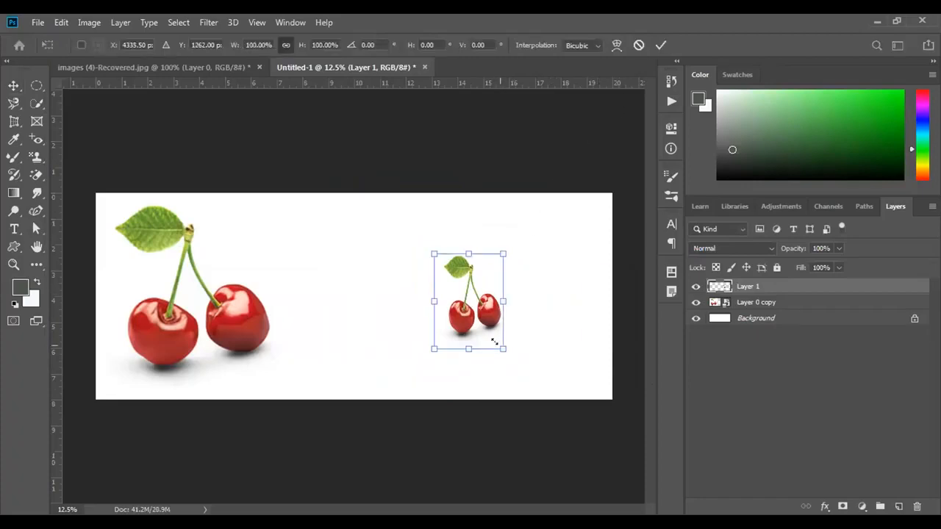
drag(500, 344, 550, 384)
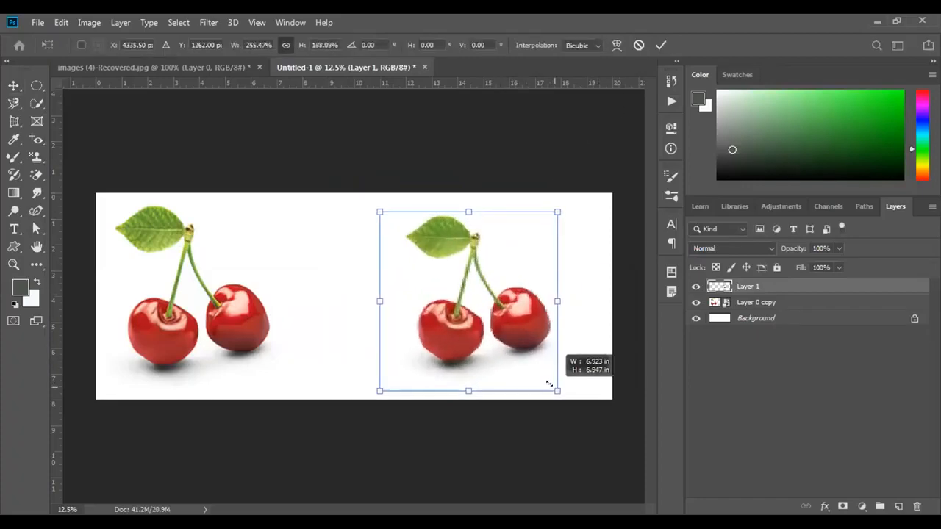
click(661, 44)
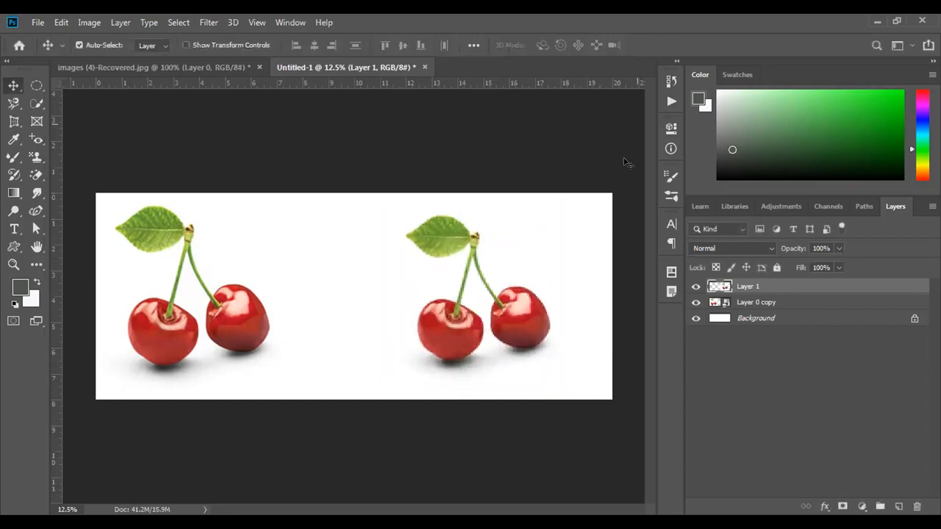
Step: Shrink the Layer 0 copy smart object cherries to about 129% width and 131% height and commit the transform
click(246, 328)
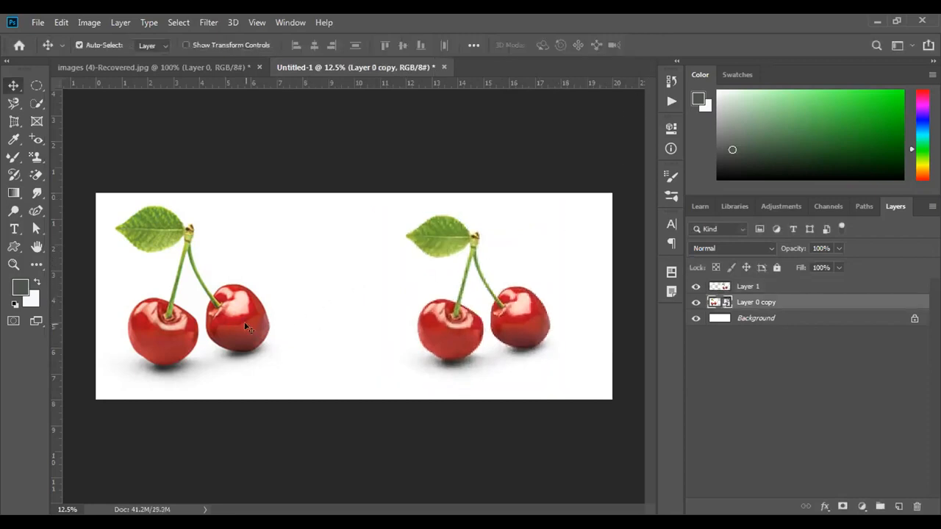
key(ctrl+t)
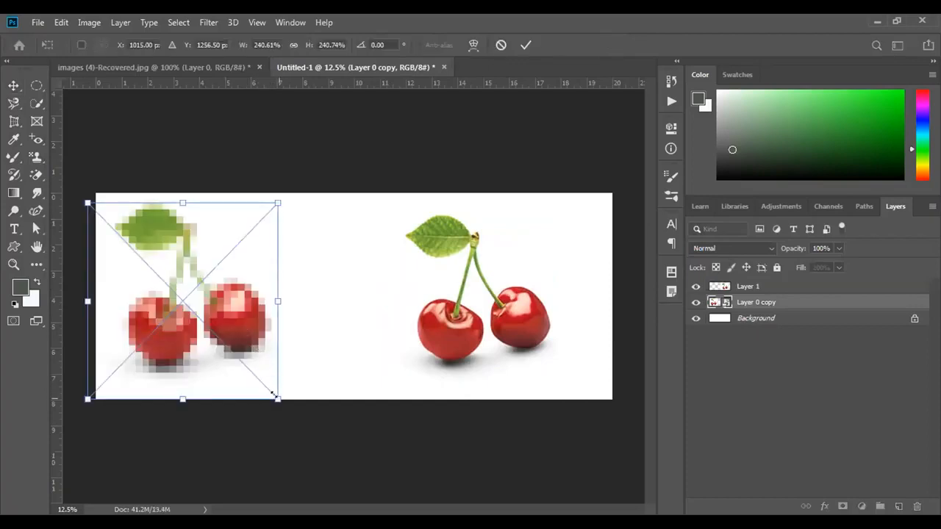
drag(277, 398, 235, 354)
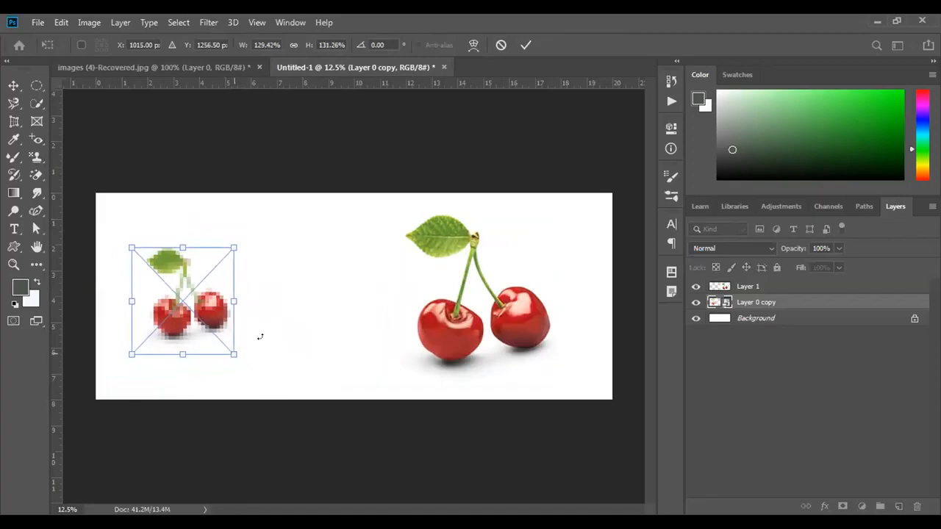
click(525, 45)
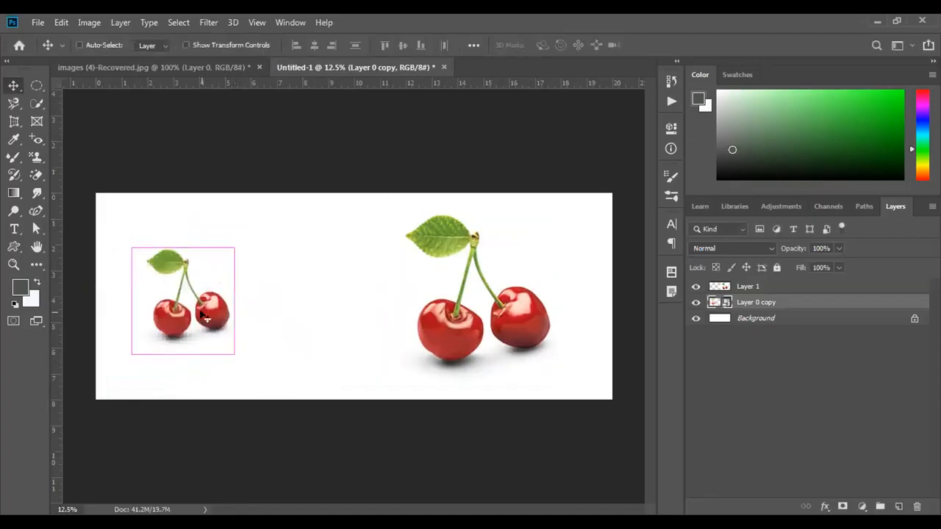
Step: Scale the Layer 0 copy smart object back up to about 237% width and 221% height and commit the transform
key(ctrl+t)
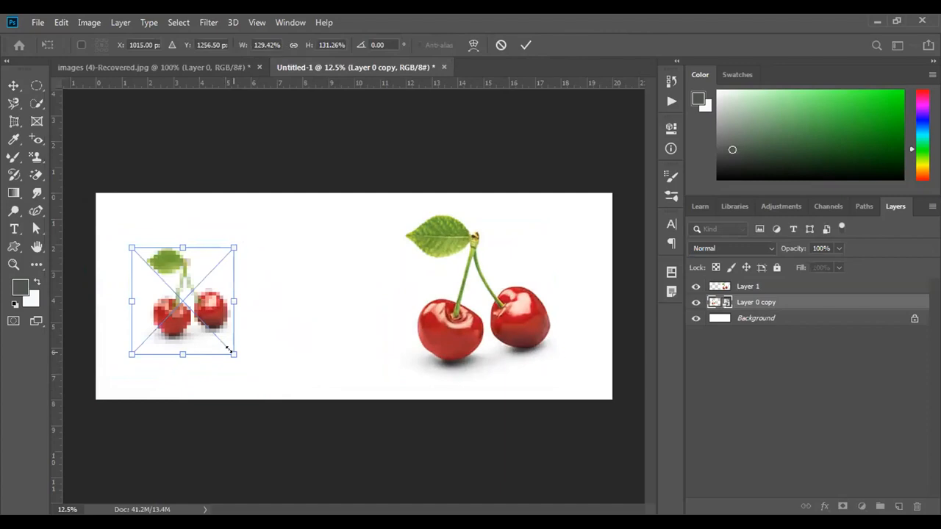
drag(234, 353, 271, 384)
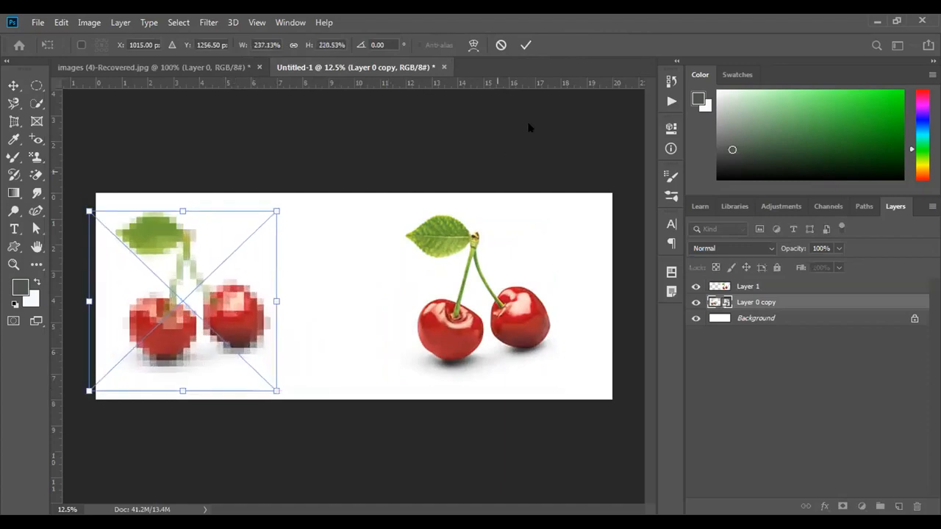
click(526, 45)
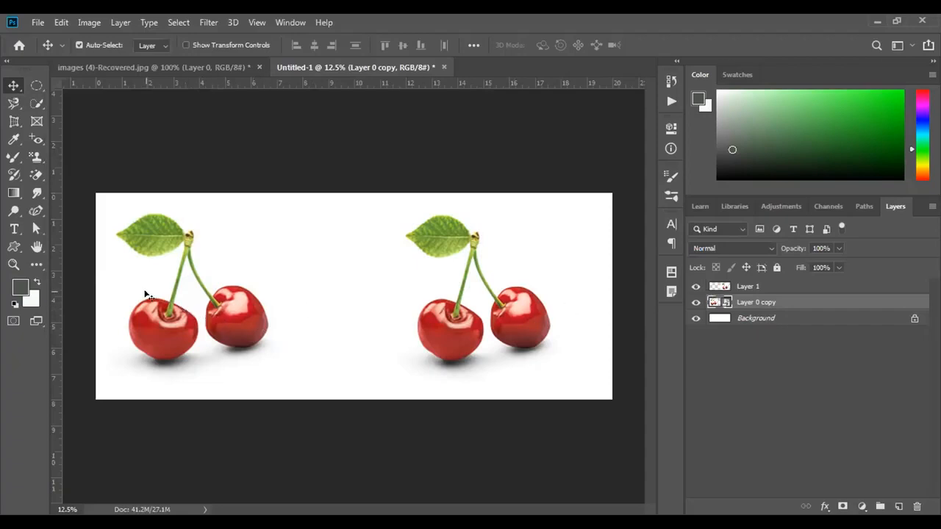
Step: Try to erase part of the right cherry on the Layer 0 copy smart object with the Eraser tool, declining to rasterize it
click(33, 178)
drag(34, 182, 81, 174)
click(243, 287)
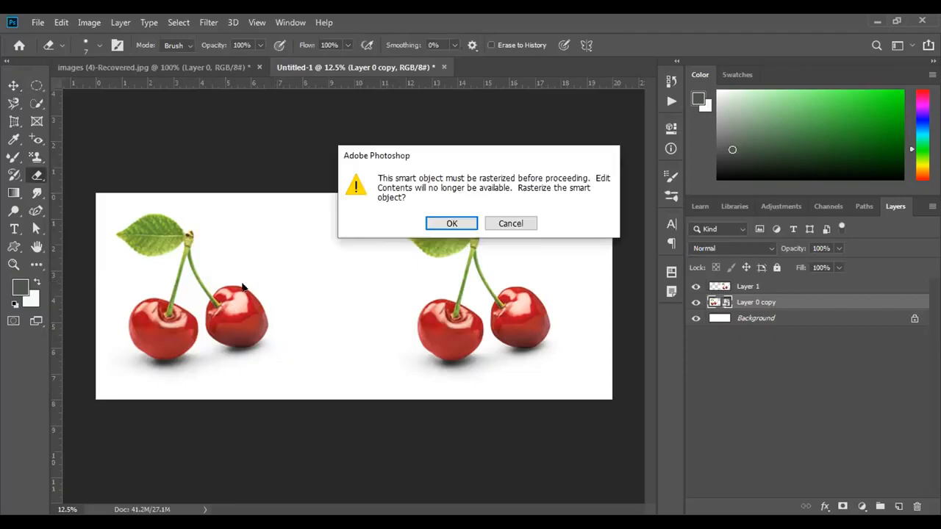
click(511, 224)
Step: Erase zigzag strokes across the right cherry on Layer 1 with the Eraser tool, and undo the erasing
click(746, 287)
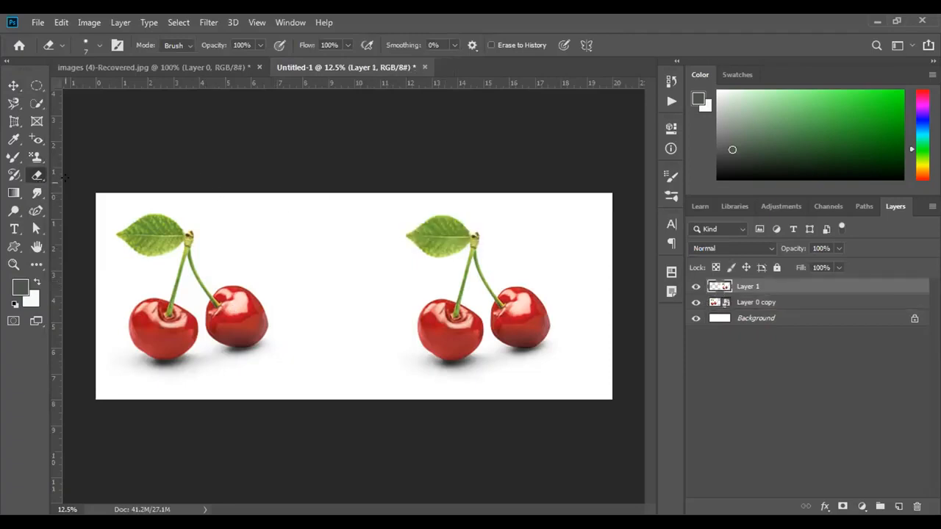
mouse_move(544, 283)
mouse_down()
mouse_move(509, 336)
mouse_move(491, 331)
mouse_move(507, 319)
mouse_up()
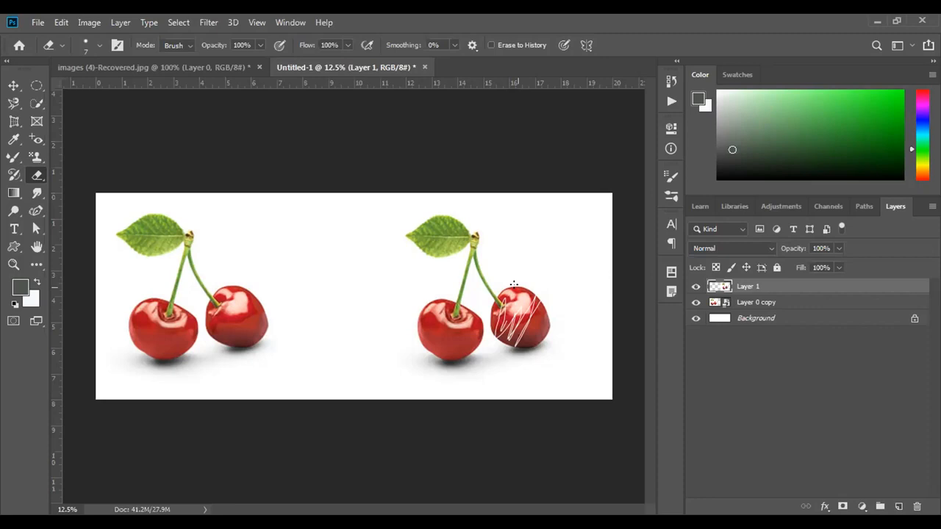
key(ctrl+z)
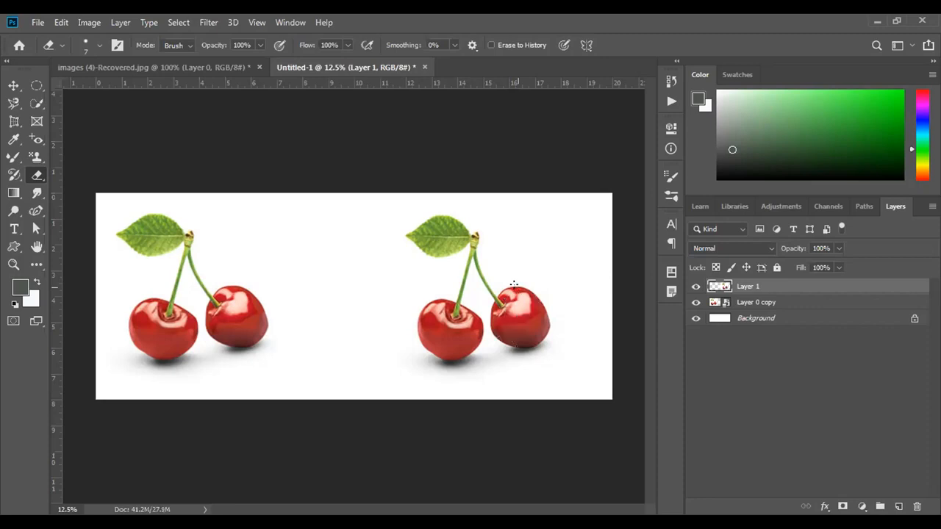